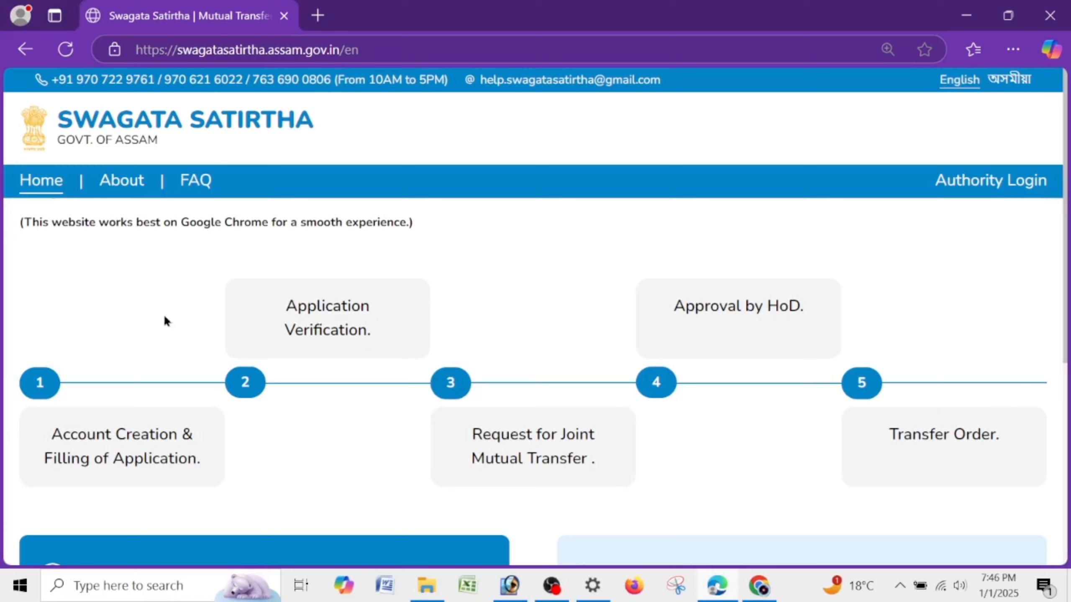
- Read the five process step descriptions, including Approval by HoD and Transfer Order
left_click_drag(33, 447, 209, 463)
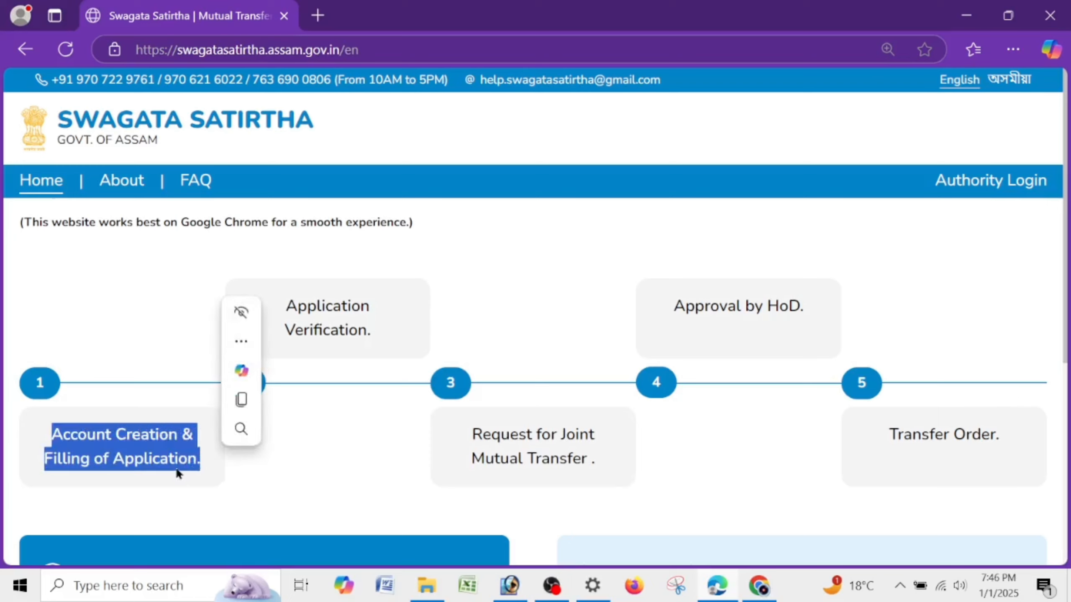
left_click_drag(284, 303, 381, 331)
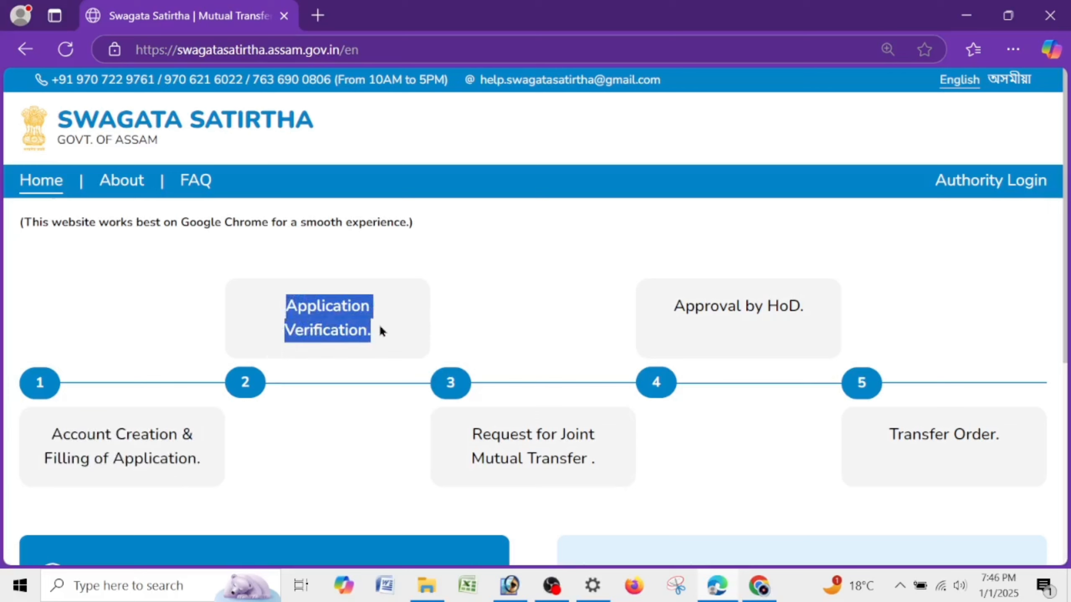
left_click_drag(480, 436, 597, 459)
left_click_drag(466, 438, 613, 471)
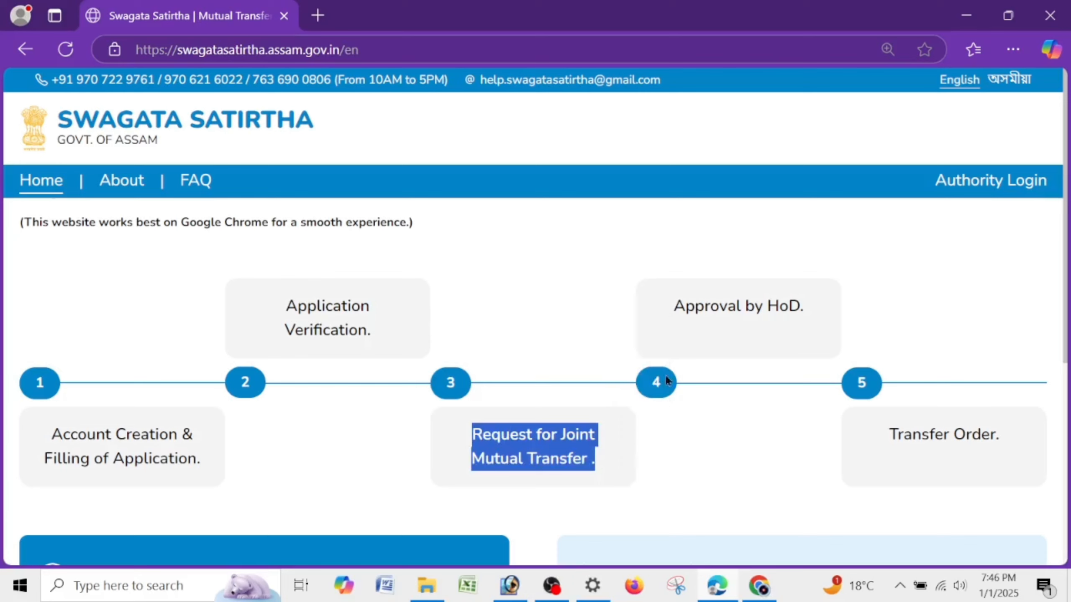
left_click_drag(664, 305, 826, 315)
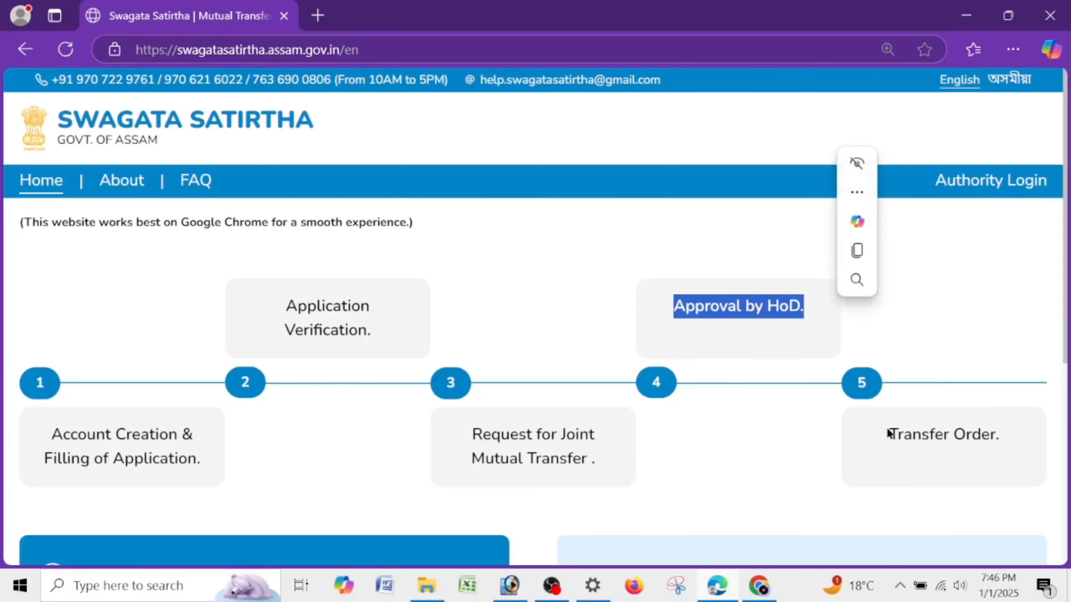
left_click_drag(888, 433, 1007, 436)
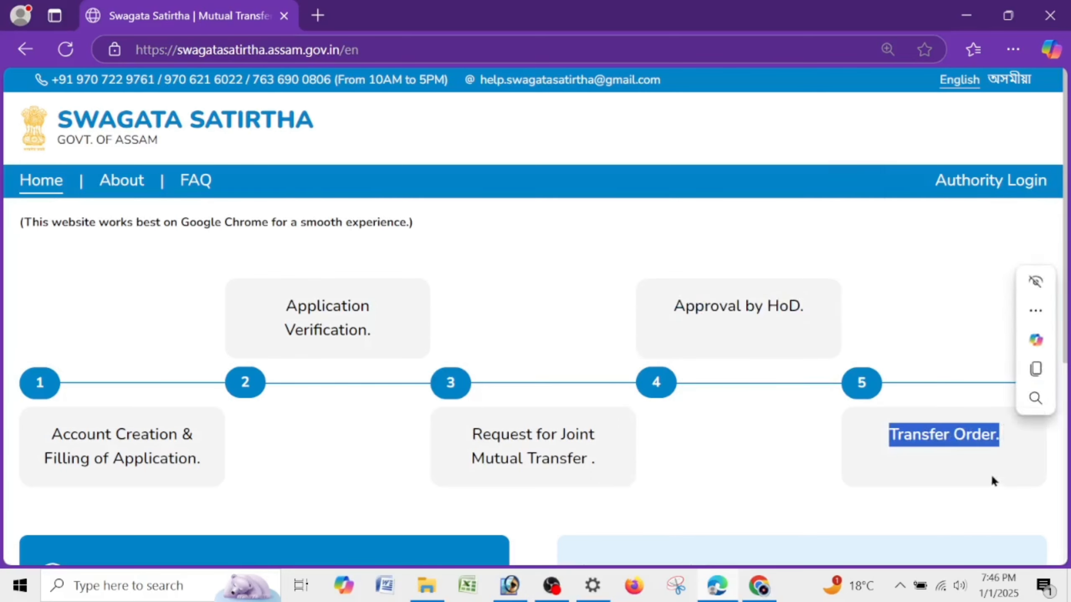
- Scroll down to the Important Links panel and select its heading
left_click(970, 442)
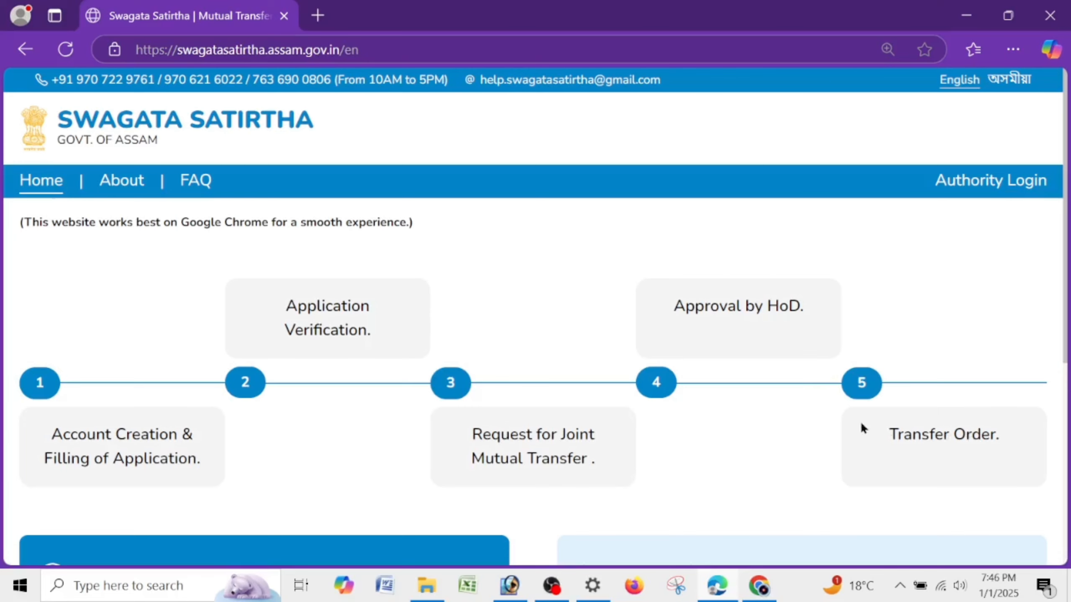
scroll(861, 427, "down", 5)
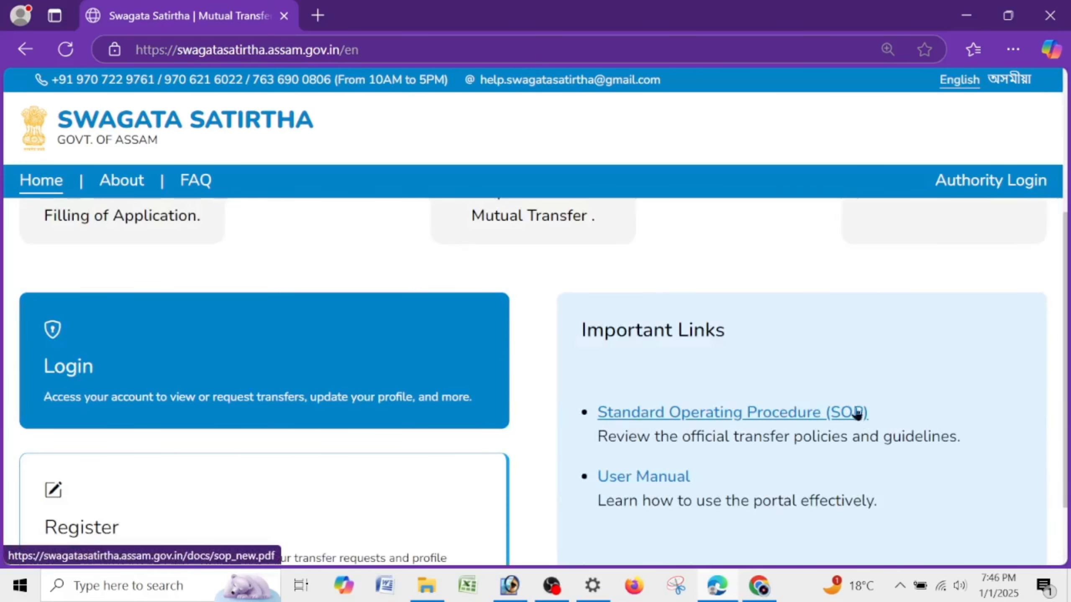
left_click_drag(586, 335, 731, 342)
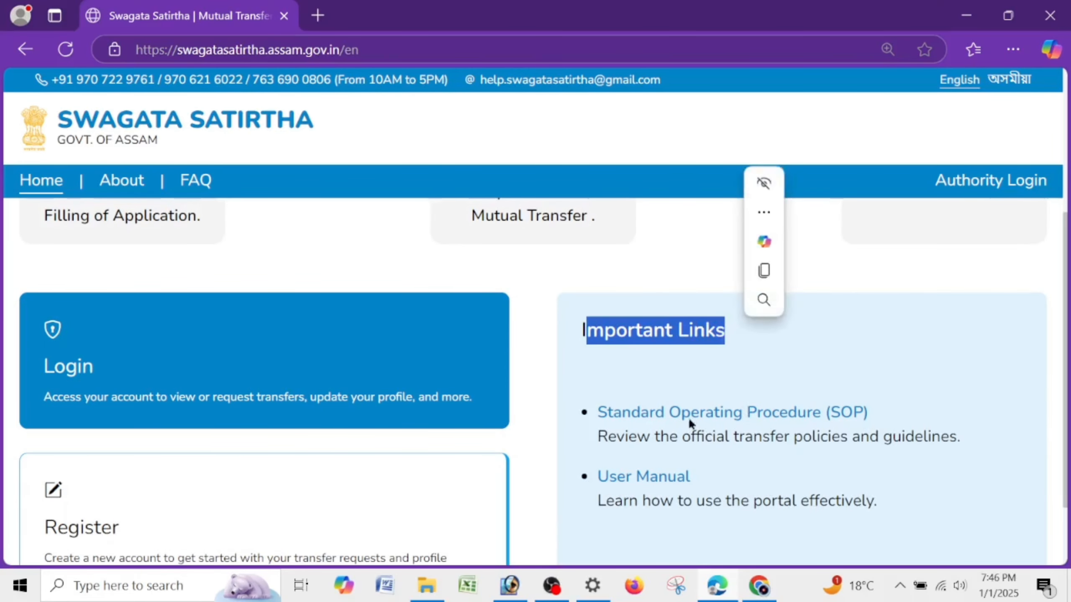
- Open the SOP PDF and highlight OFFICE MEMORANDUM in yellow
left_click(789, 414)
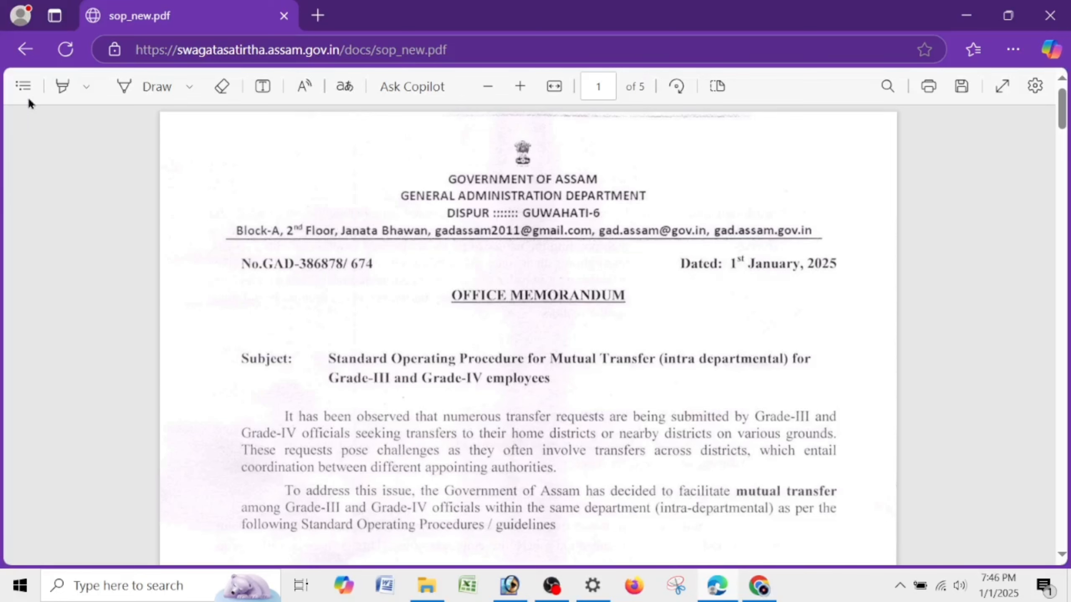
left_click(64, 81)
left_click_drag(445, 294, 634, 291)
- Highlight the Assamese memorandum heading and SOP title lines
scroll(826, 380, "down", 15)
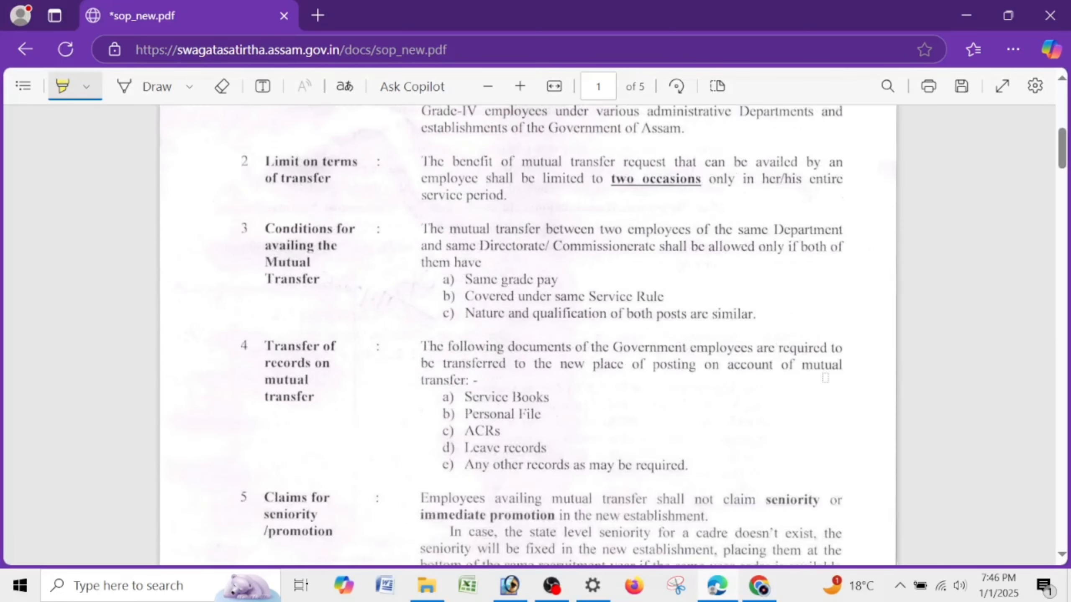
scroll(821, 378, "down", 20)
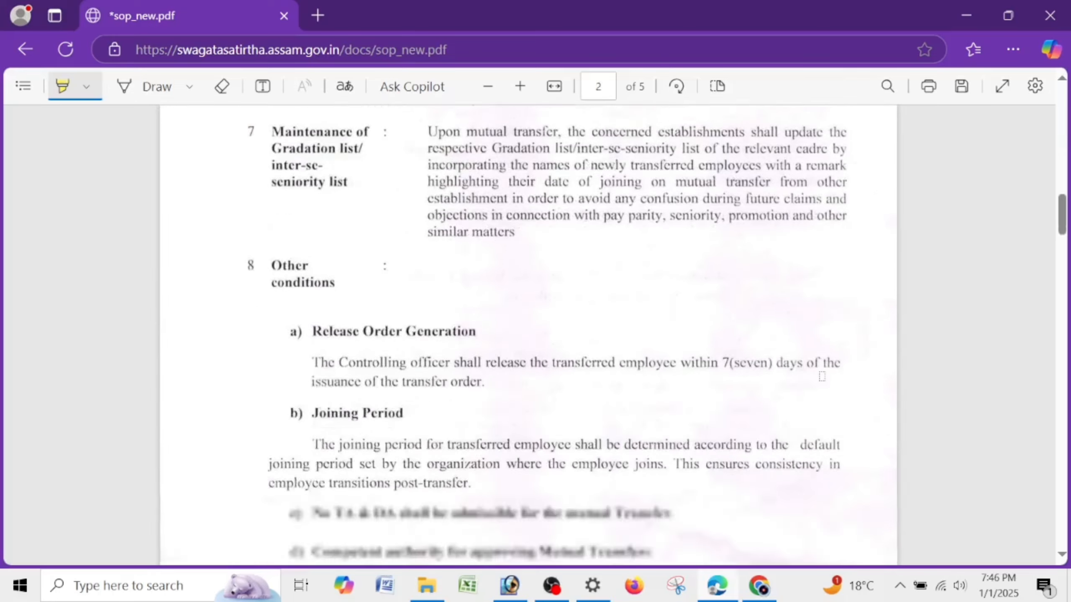
scroll(821, 377, "down", 15)
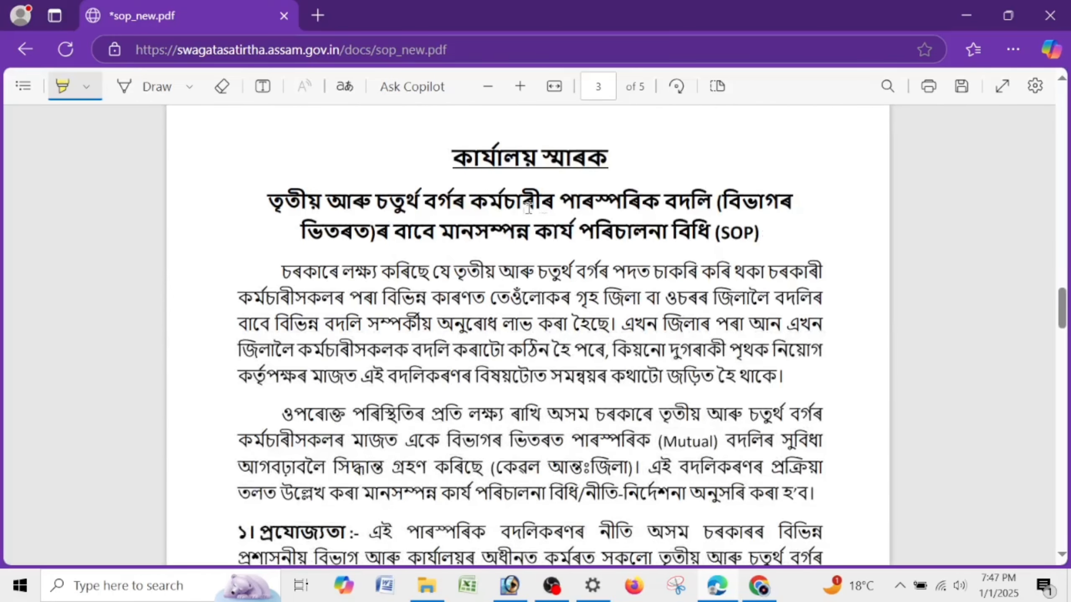
left_click_drag(436, 162, 609, 159)
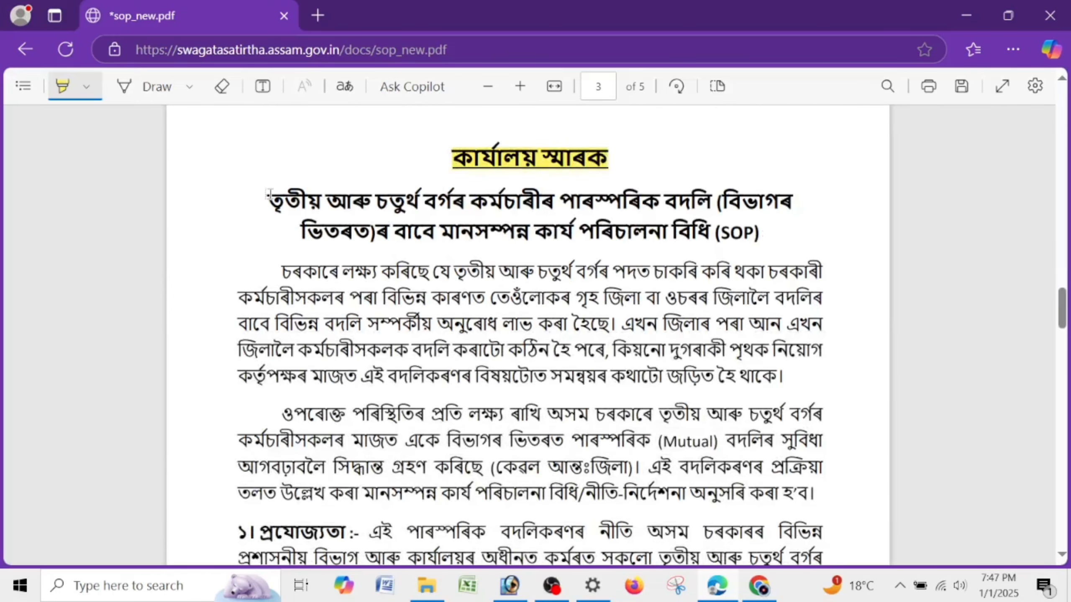
mouse_move(286, 200)
left_mouse_down()
mouse_move(667, 202)
mouse_move(757, 234)
left_mouse_up()
- Highlight the section ৭ and ৯ headings further down the SOP
scroll(767, 253, "down", 5)
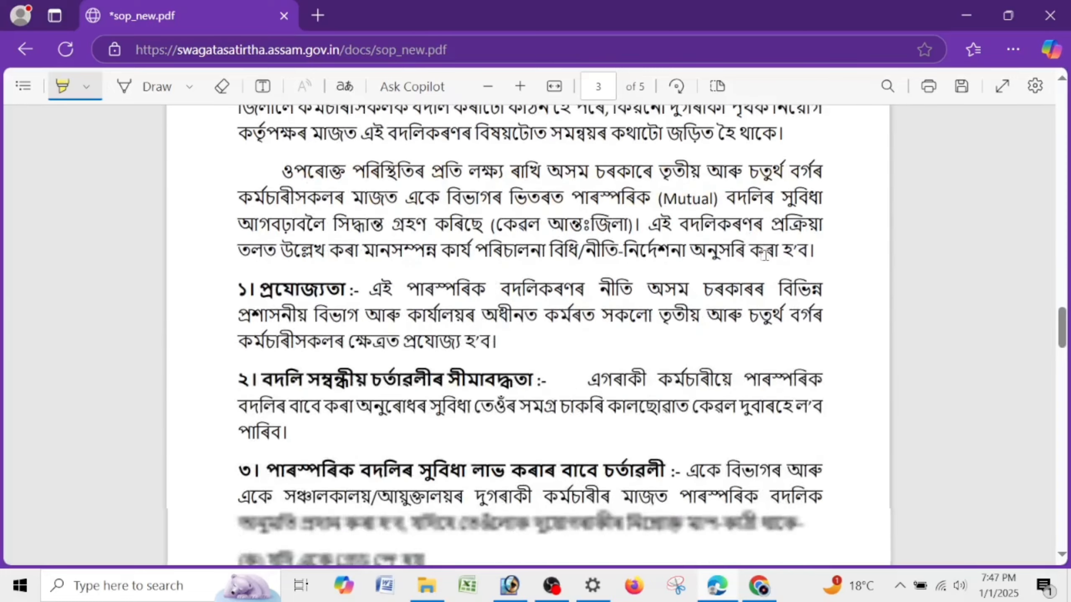
scroll(323, 321, "down", 5)
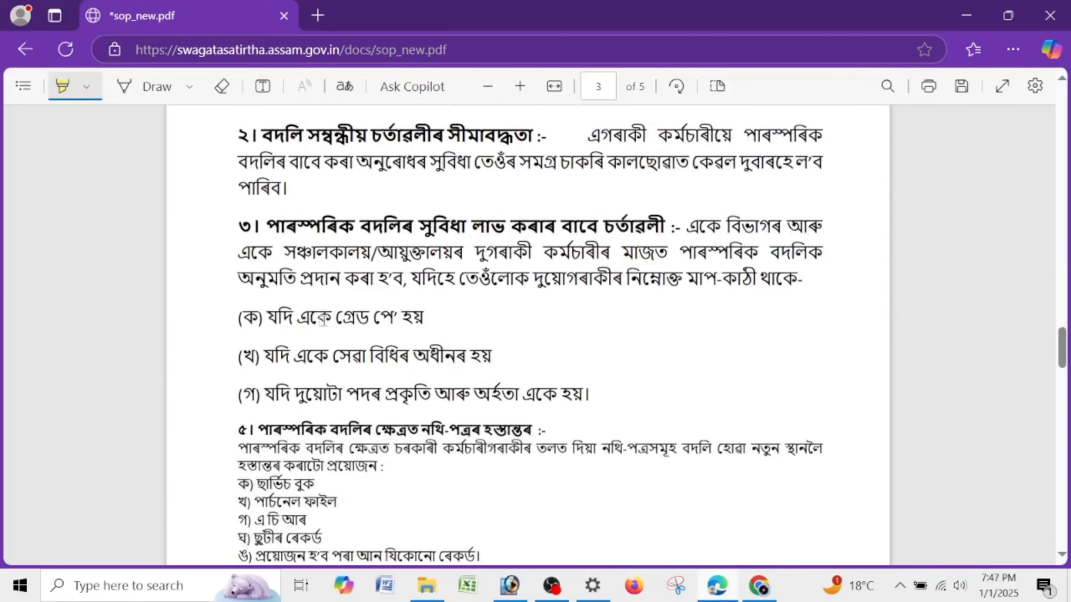
scroll(322, 320, "down", 13)
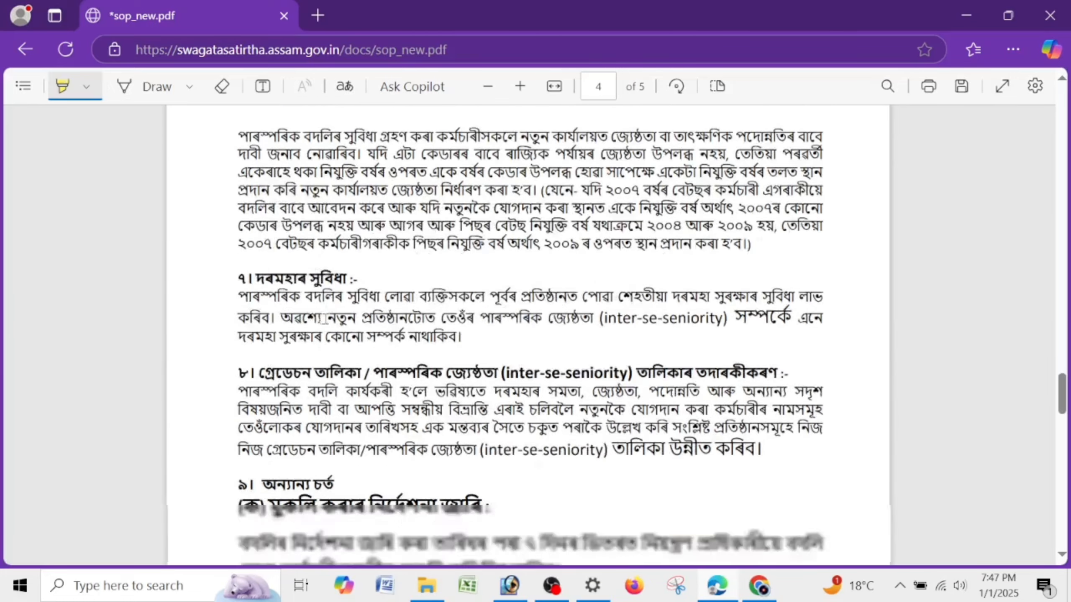
scroll(323, 319, "down", 5)
scroll(316, 214, "up", 7)
left_click_drag(256, 357, 365, 358)
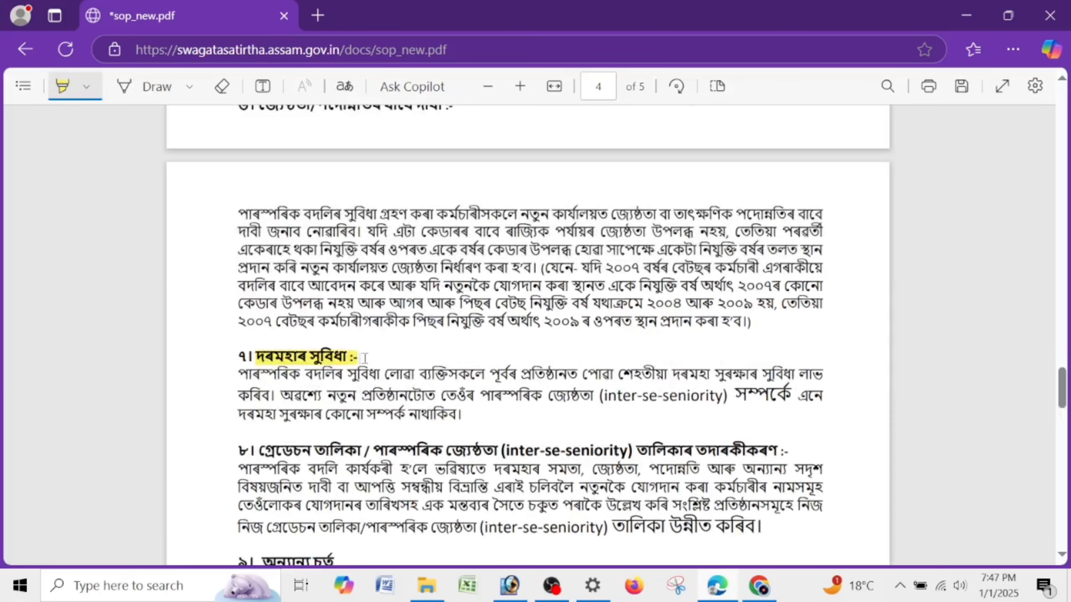
scroll(365, 358, "down", 5)
left_click_drag(261, 322, 336, 322)
- Scroll through the rest of sop_new.pdf and return to the portal home page
scroll(365, 355, "down", 2)
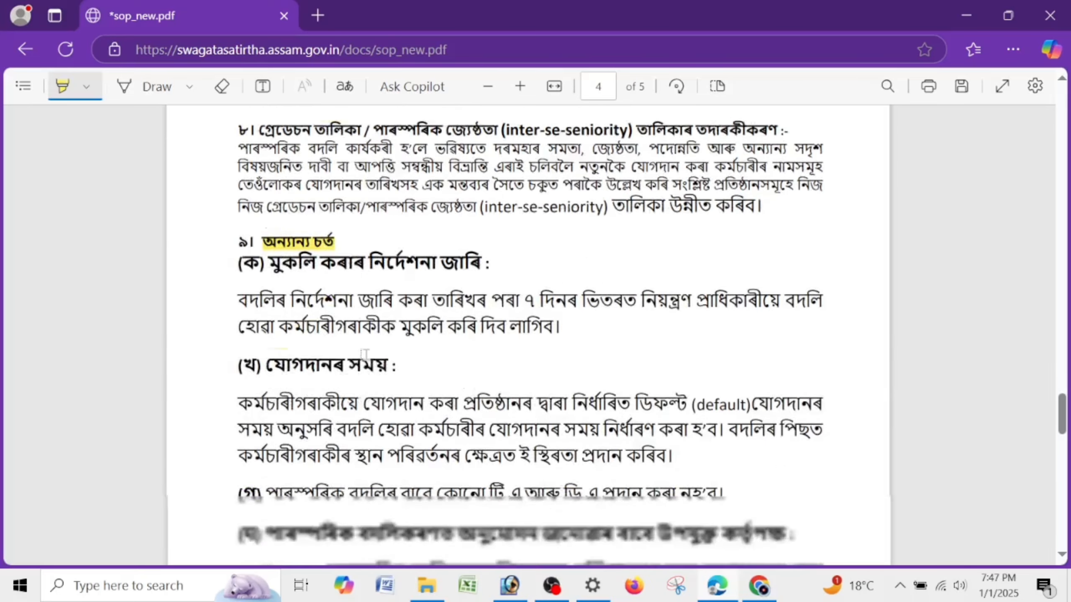
scroll(364, 354, "down", 20)
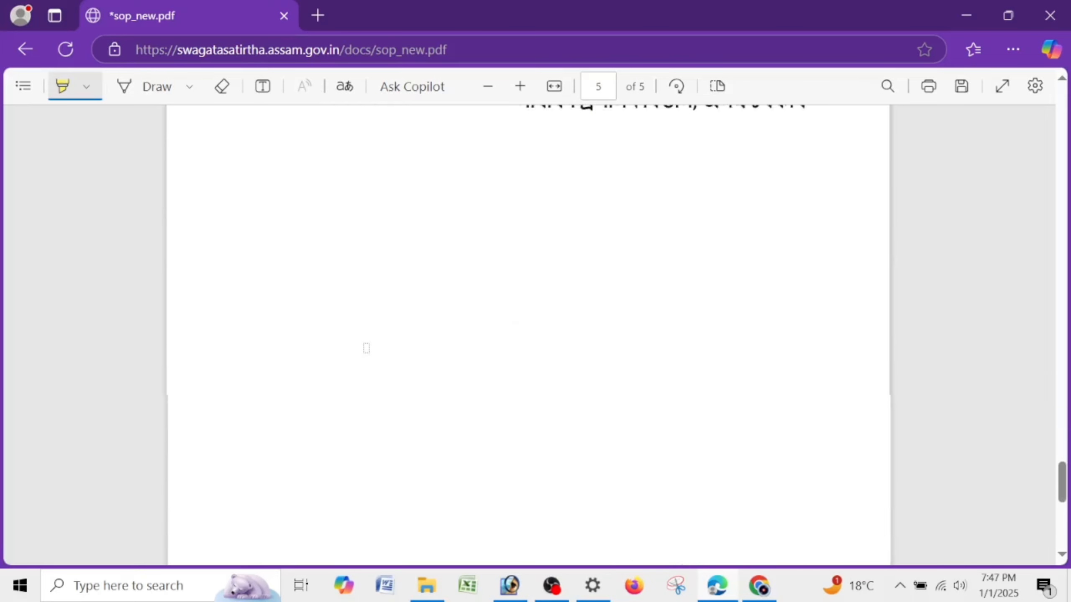
scroll(365, 348, "up", 20)
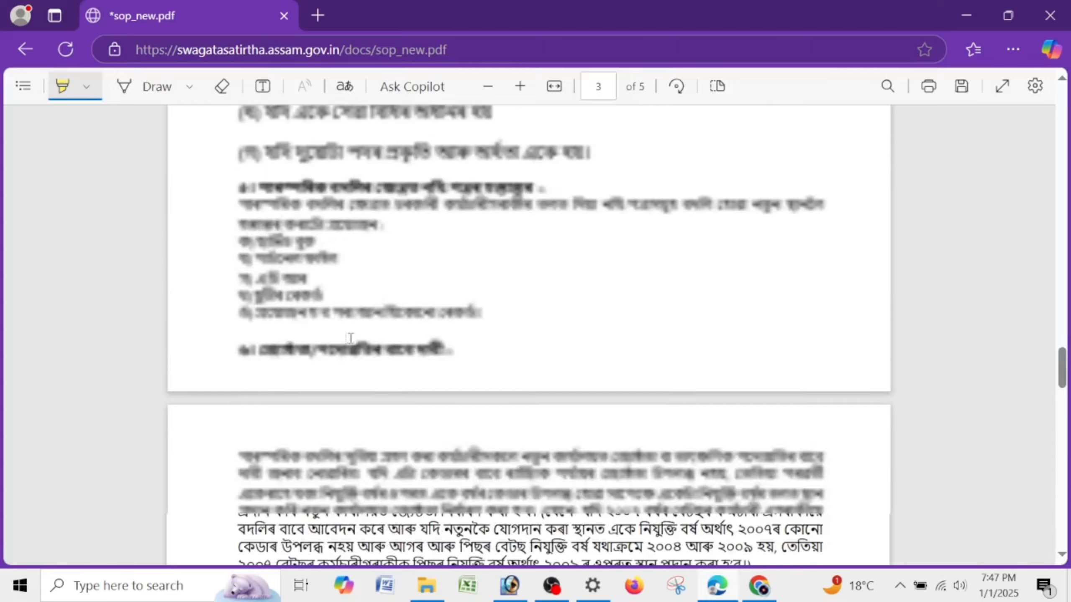
scroll(350, 337, "up", 8)
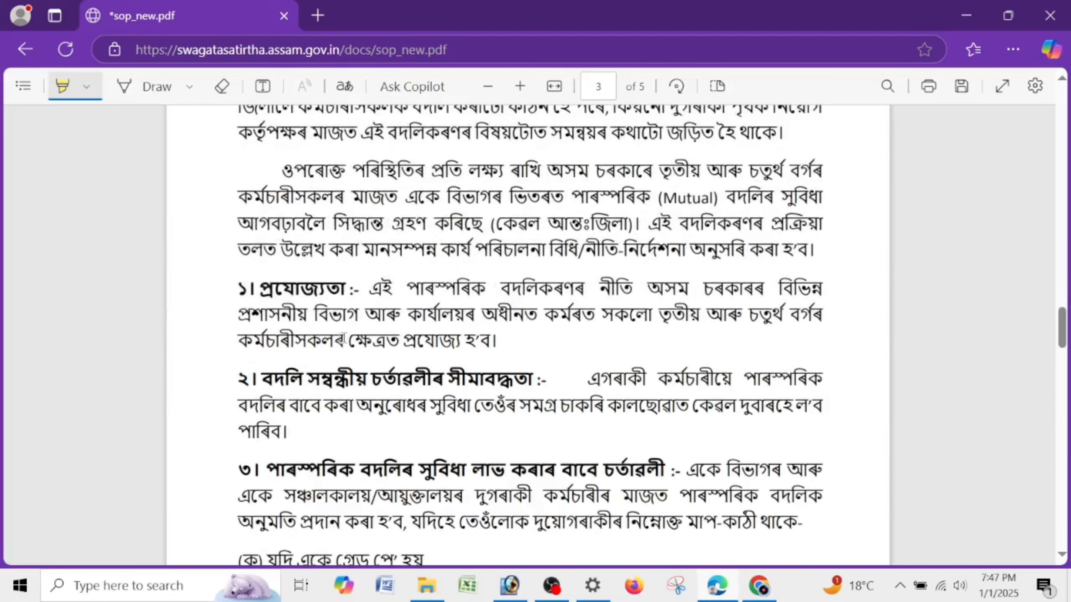
left_click(25, 52)
- Leave the PDF page and open the Register card at the bottom of the home page
left_click(622, 149)
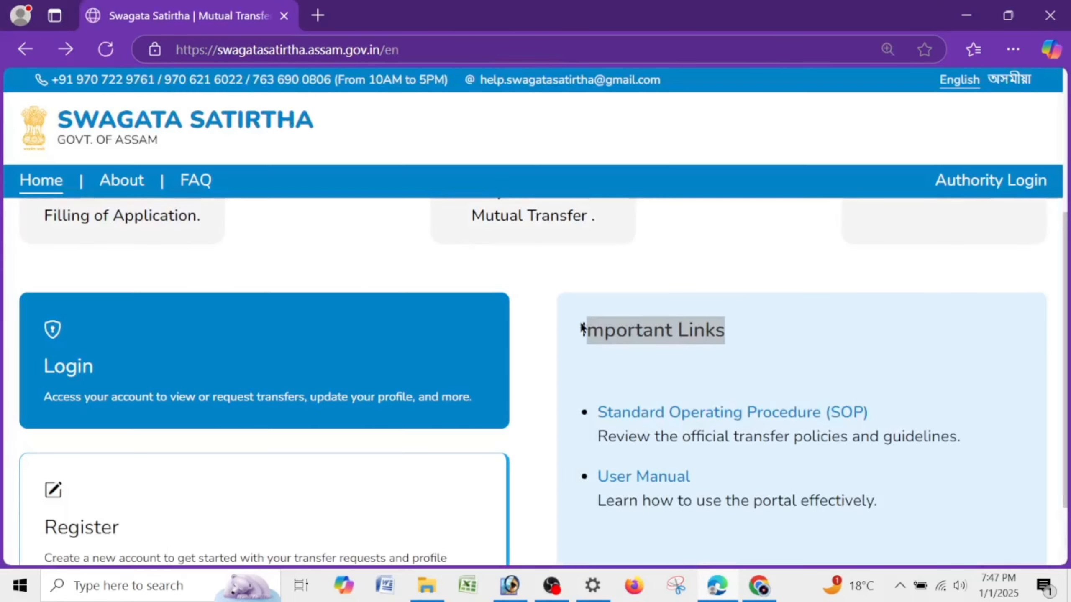
left_click(683, 308)
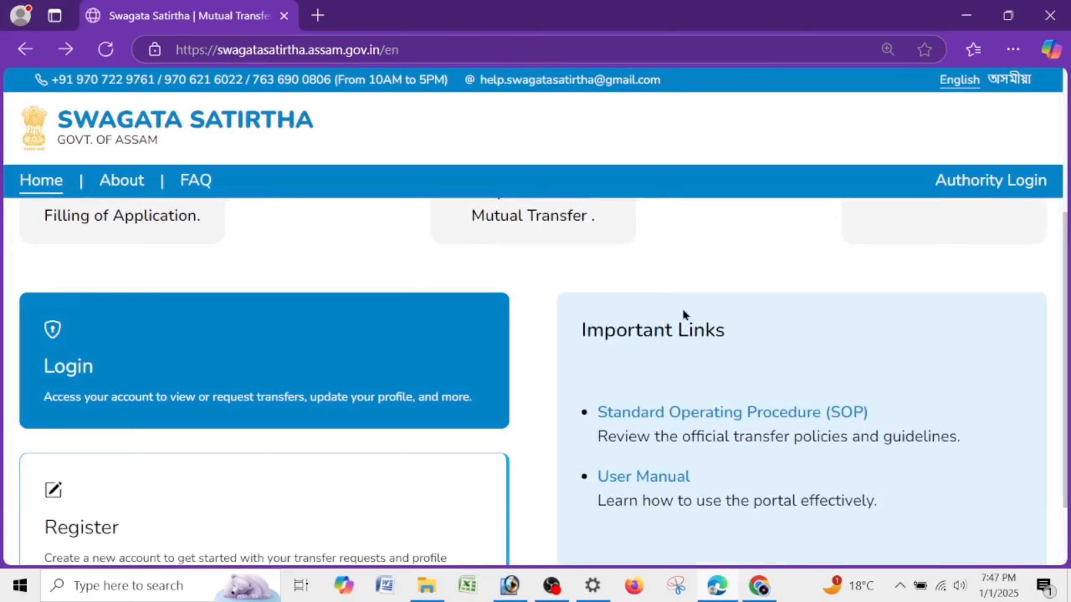
scroll(682, 307, "down", 3)
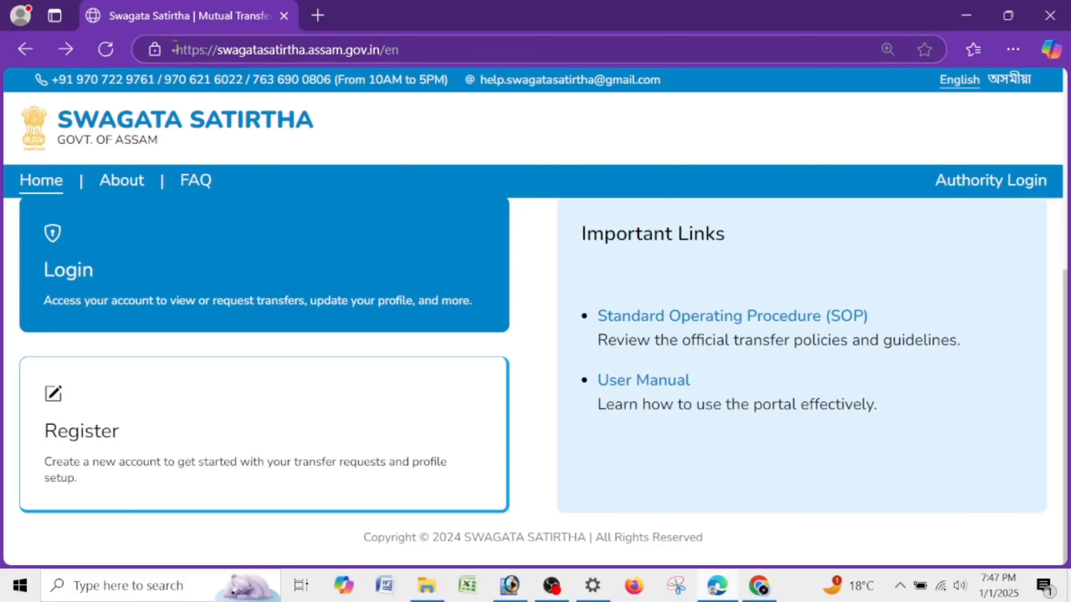
left_click(122, 448)
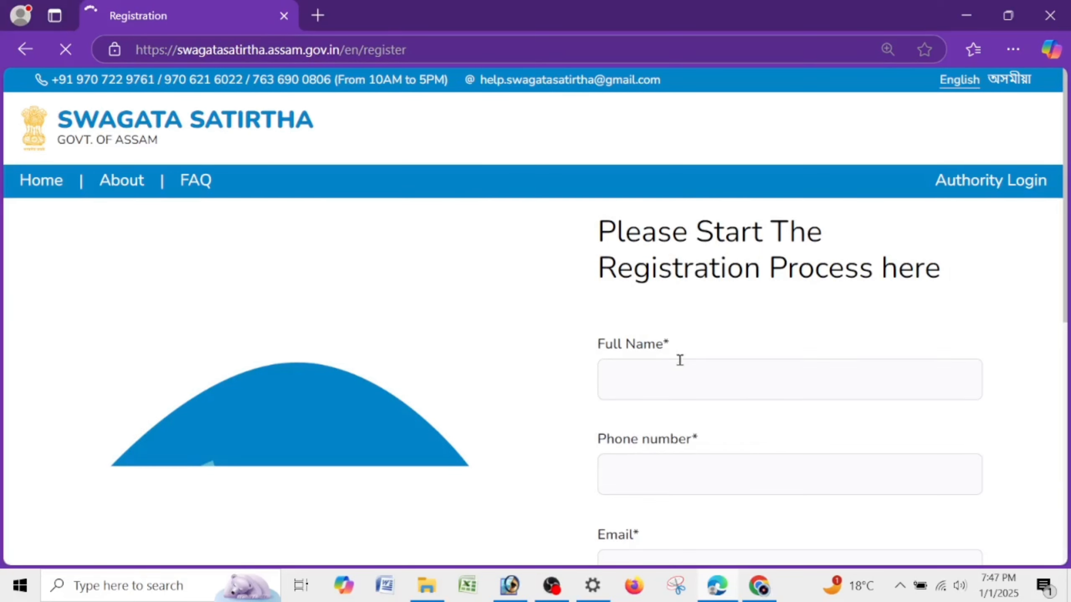
- Enter the applicant's full name, phone number and e-mail address
left_click(680, 360)
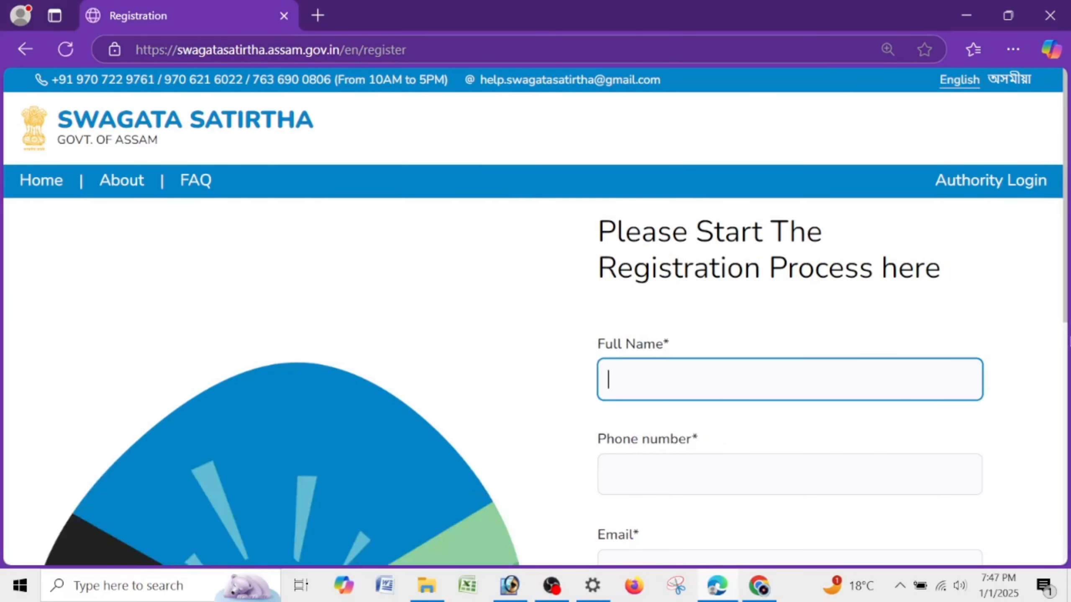
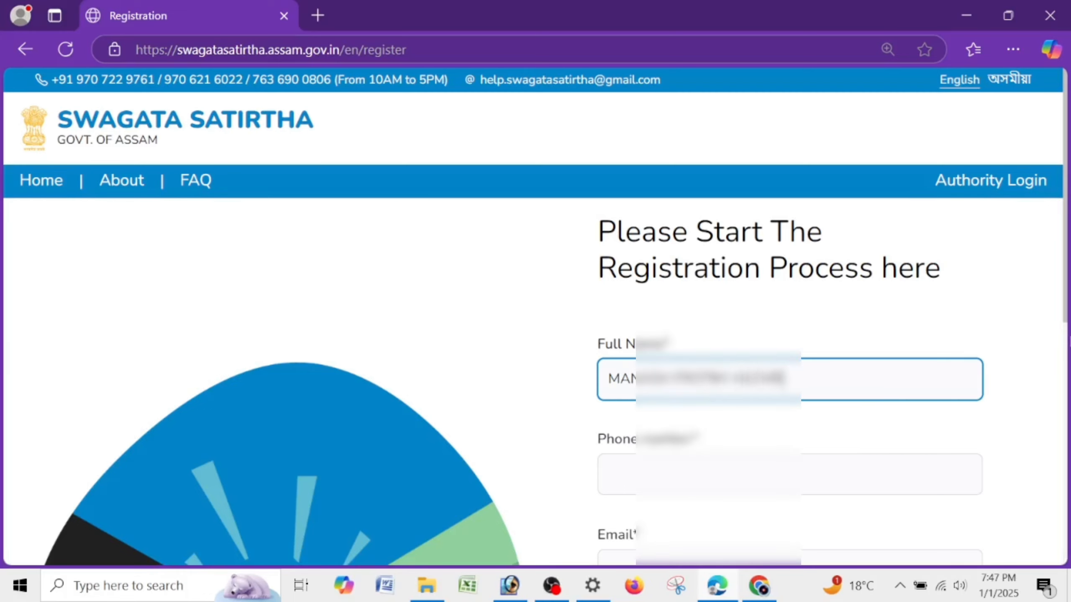
key("Tab")
type("91")
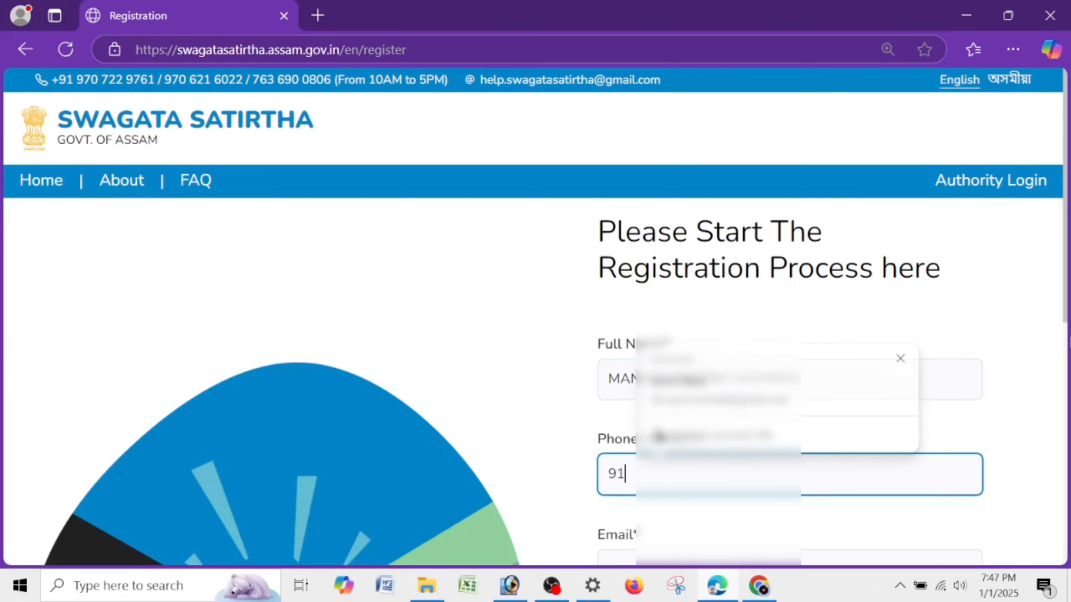
type("062")
key("Tab")
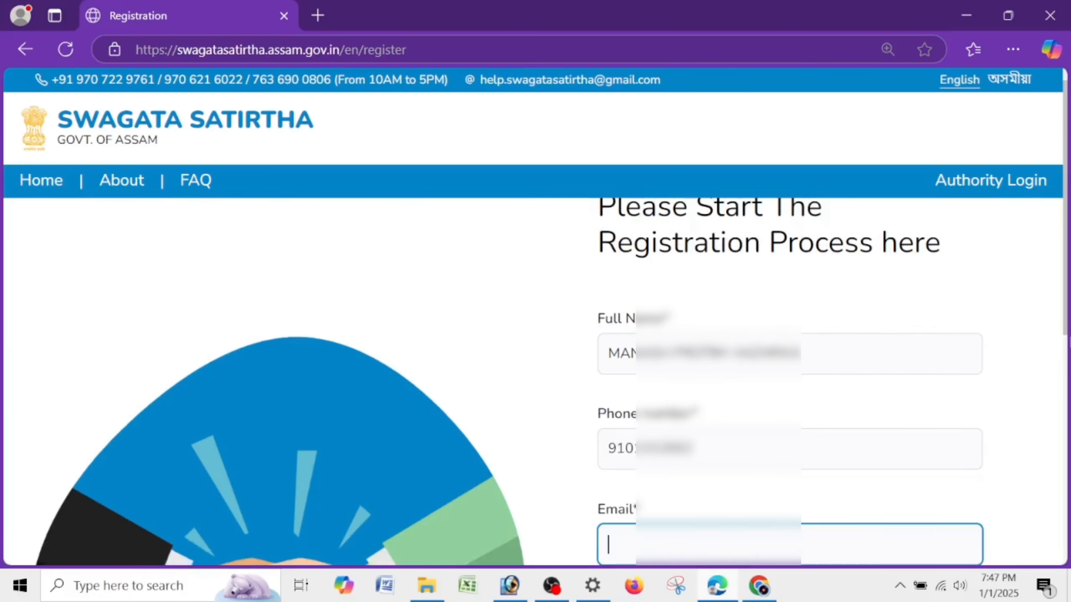
type("haza••••••")
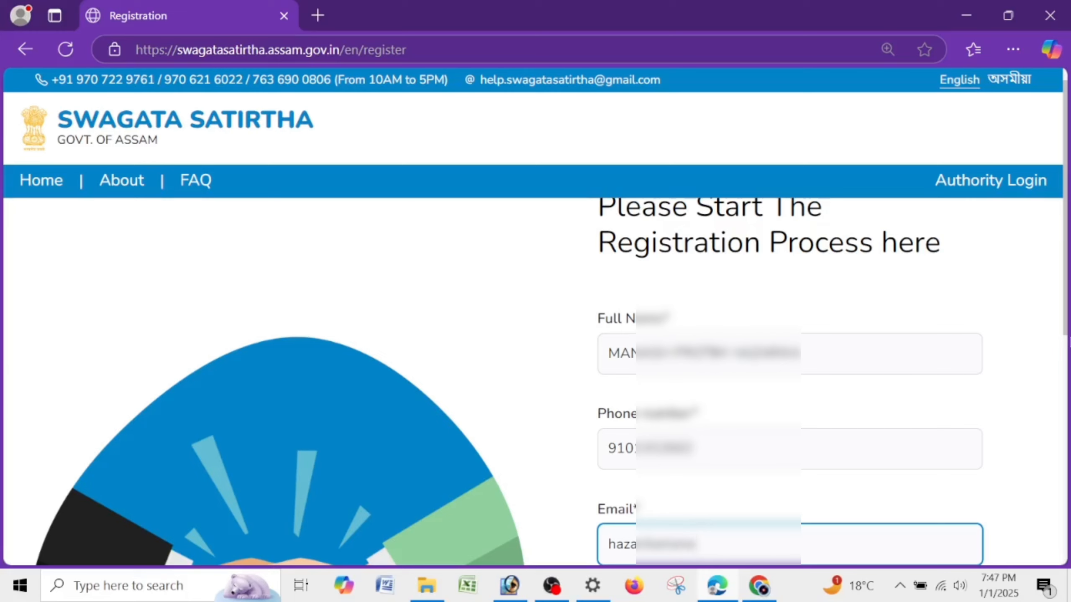
type("••••••mail")
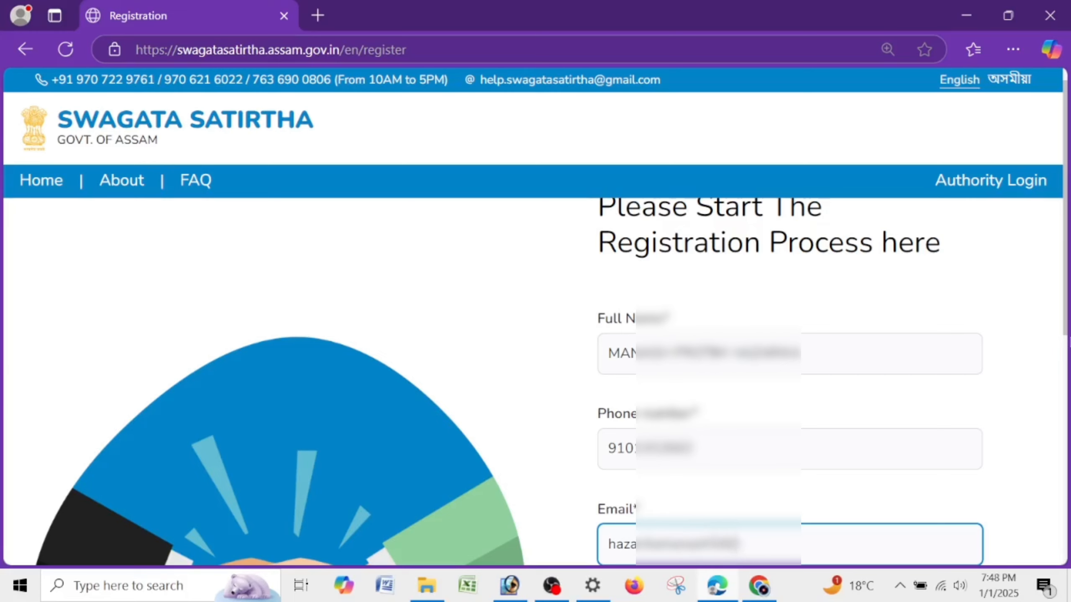
type(".com")
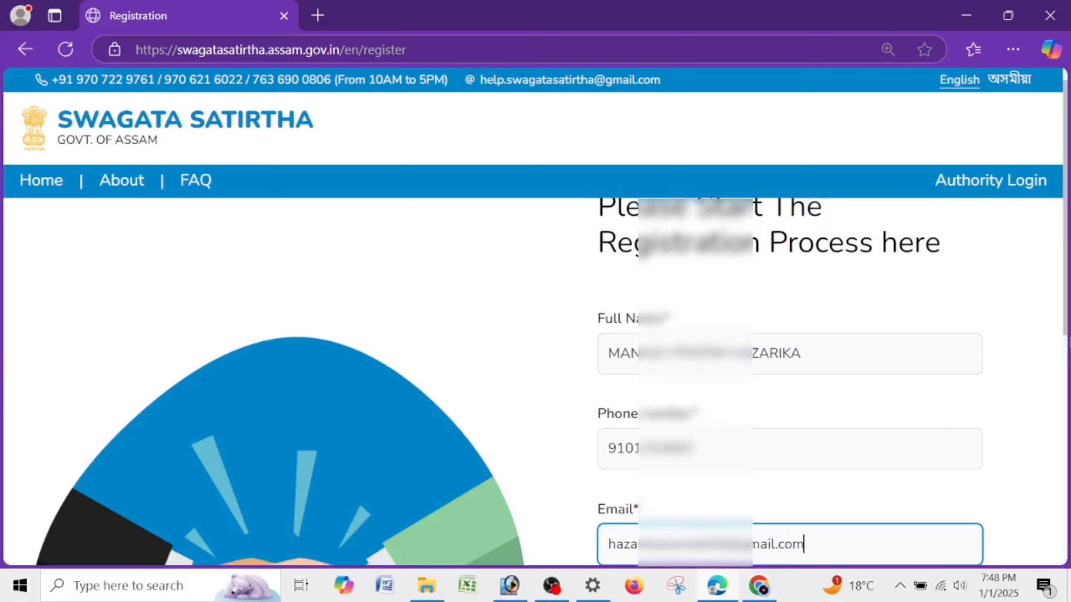
- Enter the account password and confirm it
scroll(536, 380, "down", 5)
left_click(734, 399)
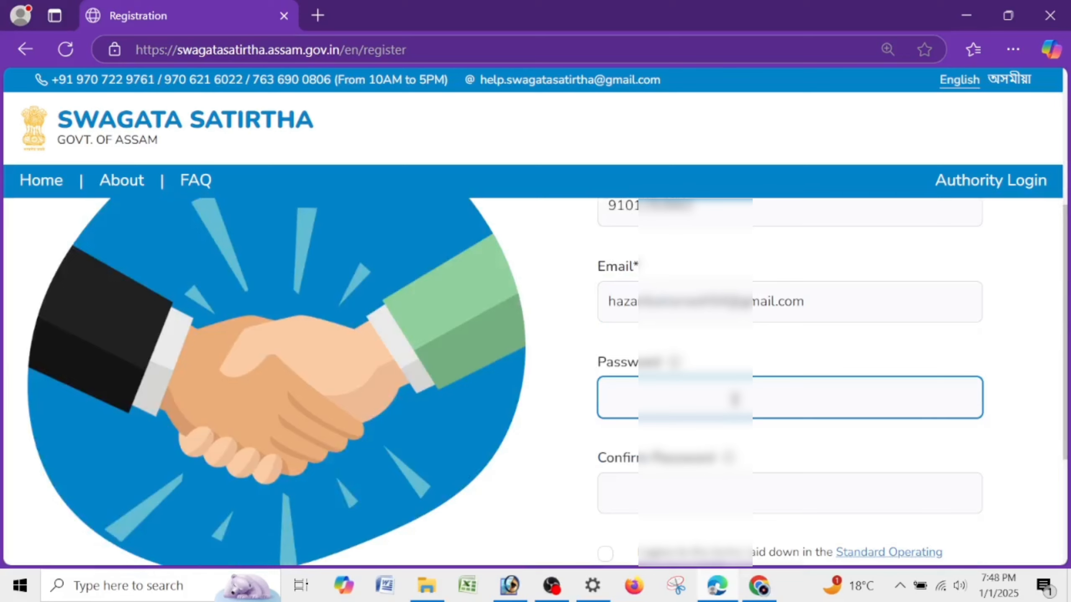
type("•••••••")
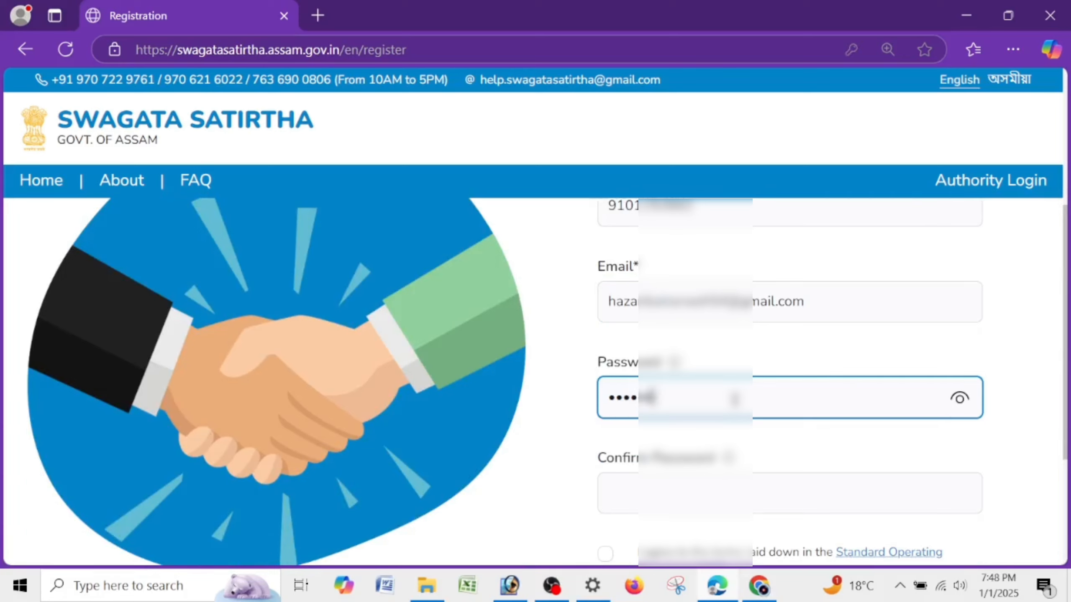
type("•")
key("Tab")
type("•••••••")
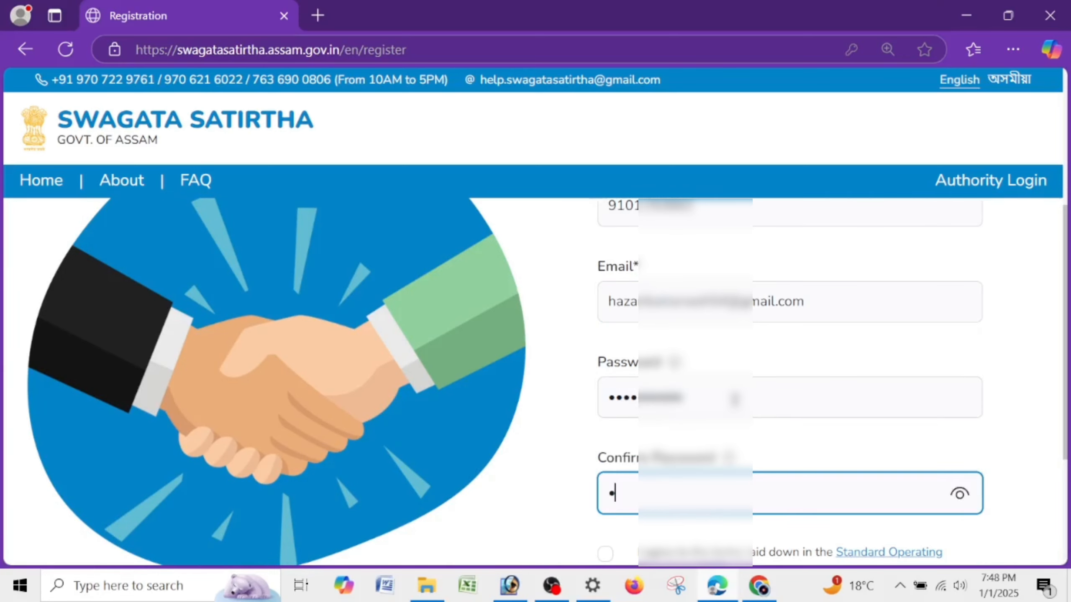
type("••")
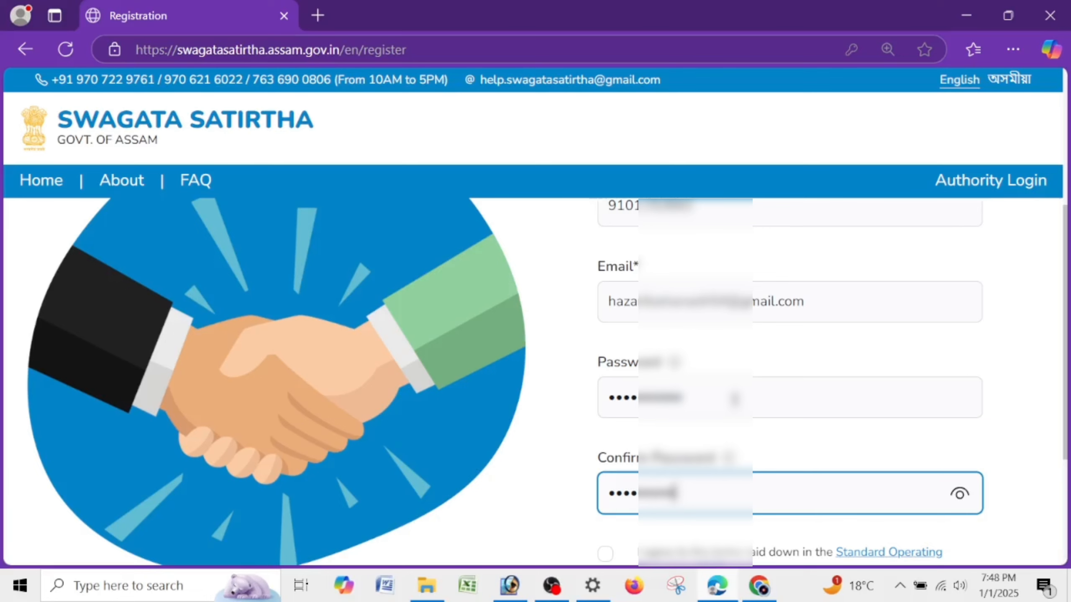
- Agree to the SOP terms and submit the registration form
scroll(734, 399, "down", 5)
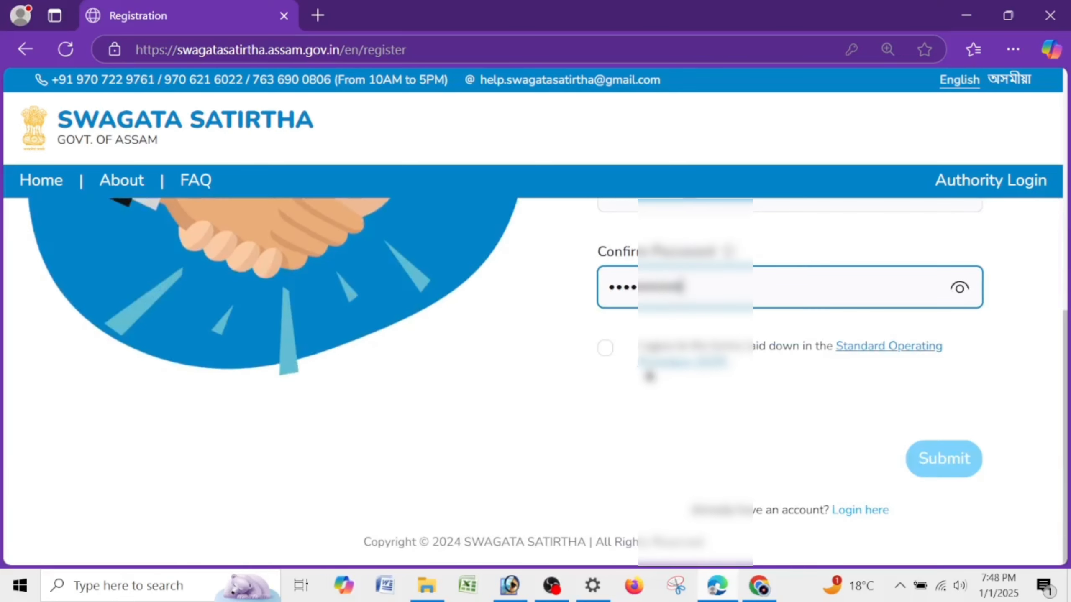
left_click(605, 349)
scroll(695, 467, "up", 5)
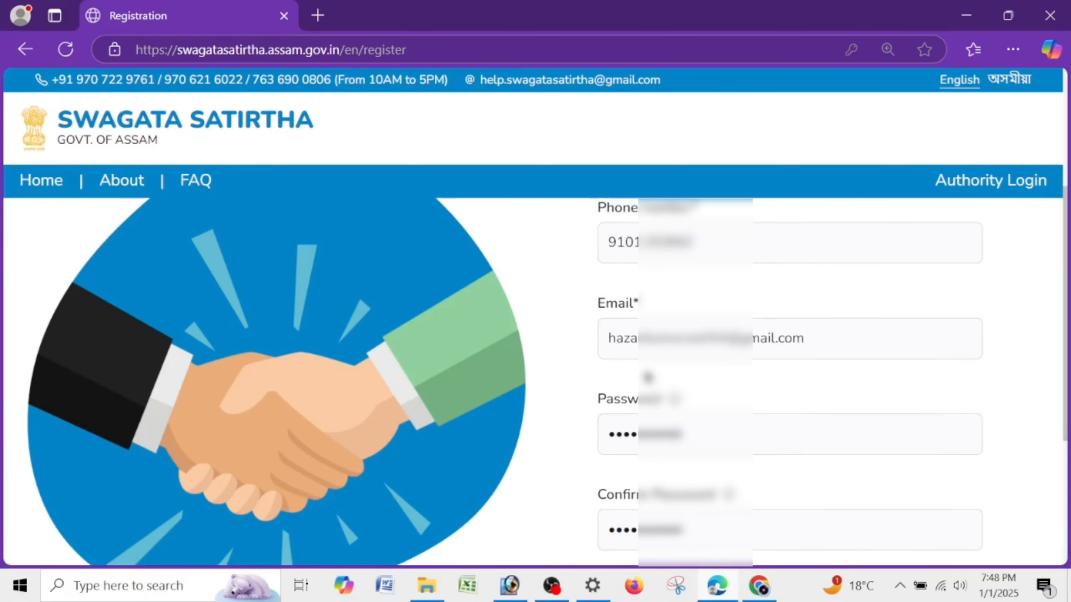
scroll(648, 363, "up", 5)
scroll(734, 380, "down", 10)
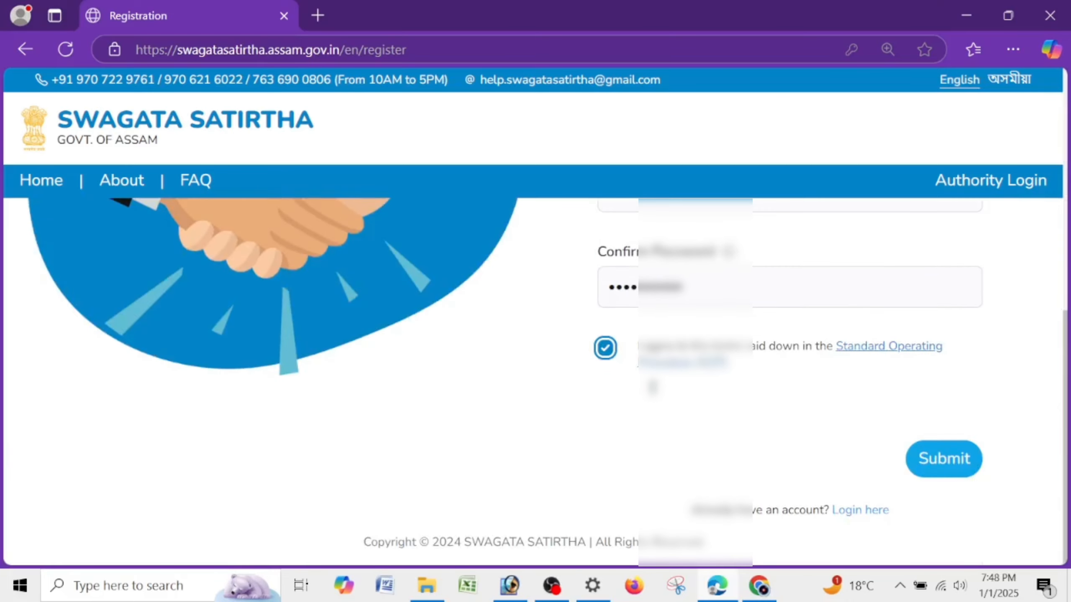
left_click(969, 462)
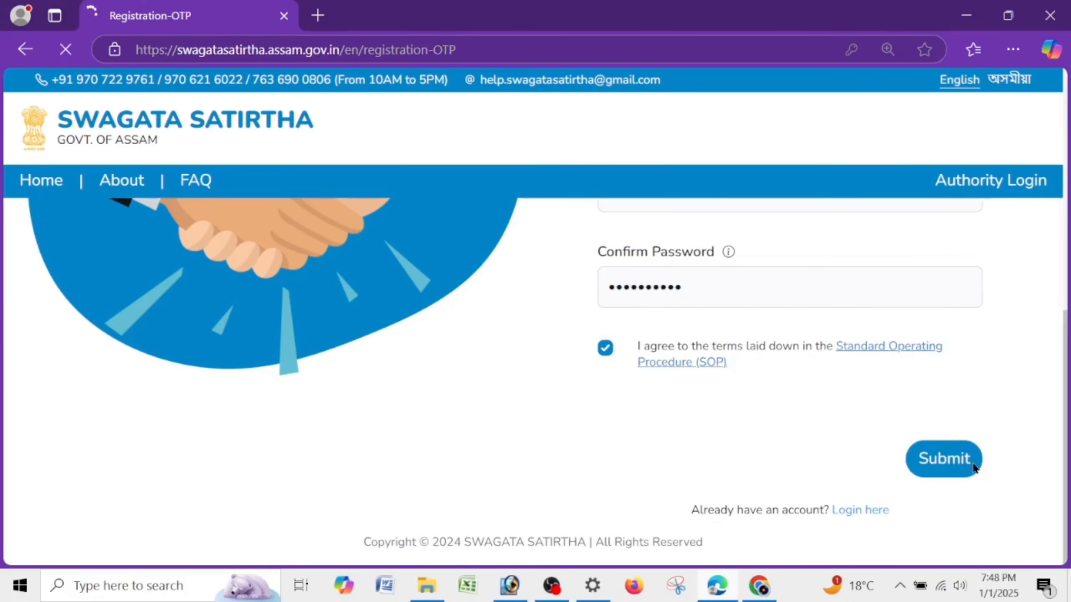
- Decline Edge's password save, enter the OTP and verify it
left_click(855, 215)
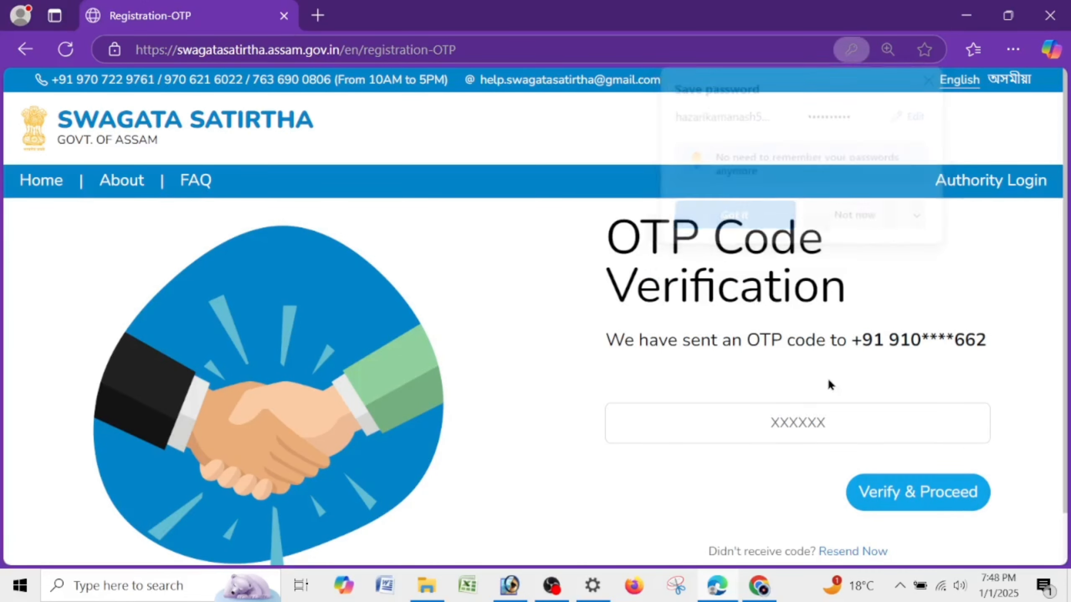
left_click(800, 420)
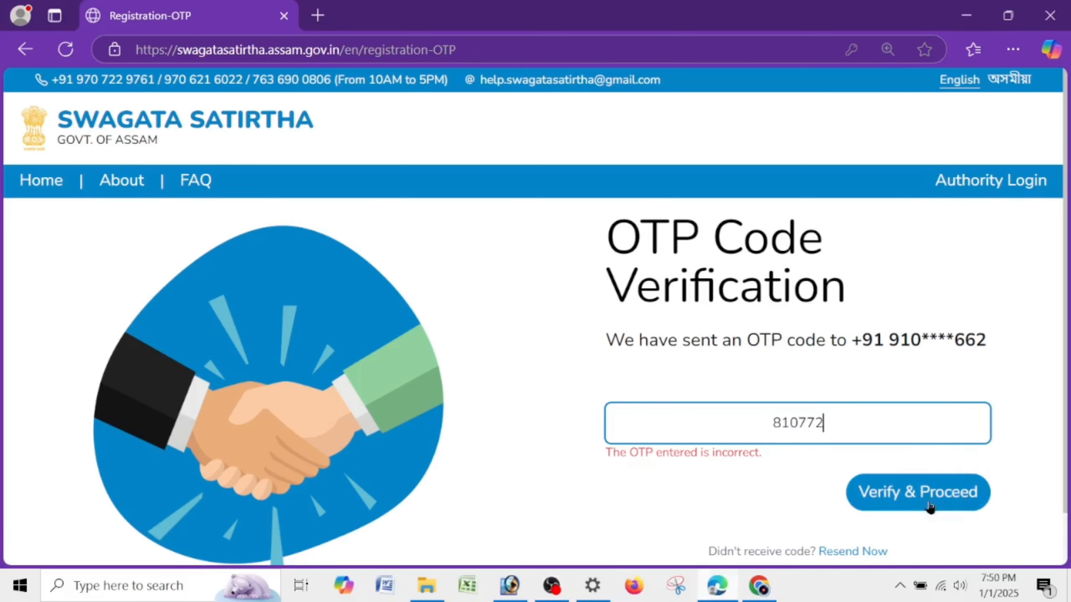
left_click(927, 510)
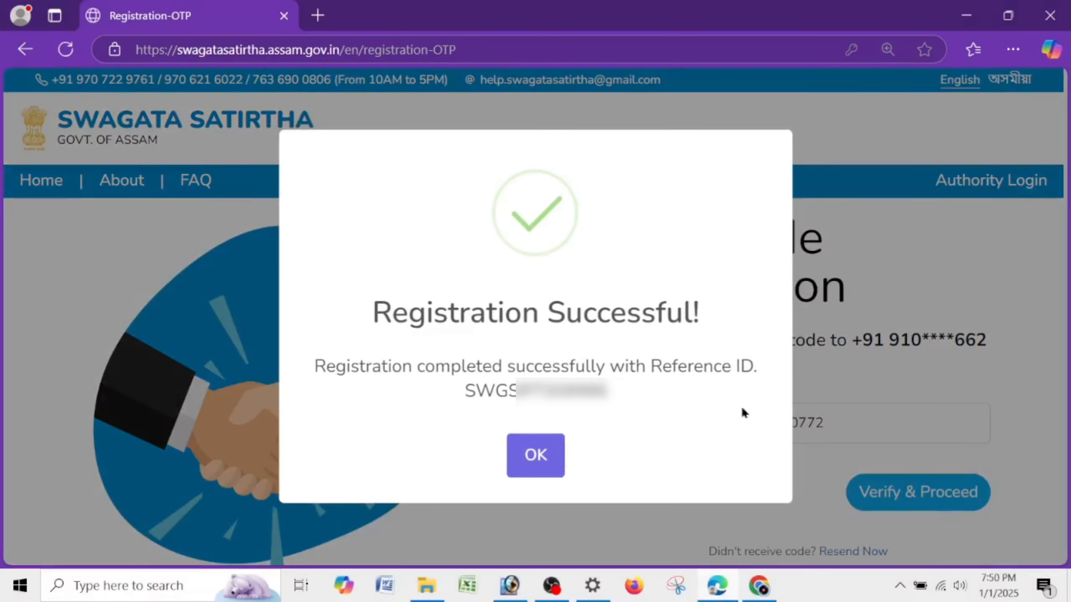
- Select the success message and reference ID, then close the Registration Successful dialog with OK
left_click_drag(349, 320, 809, 317)
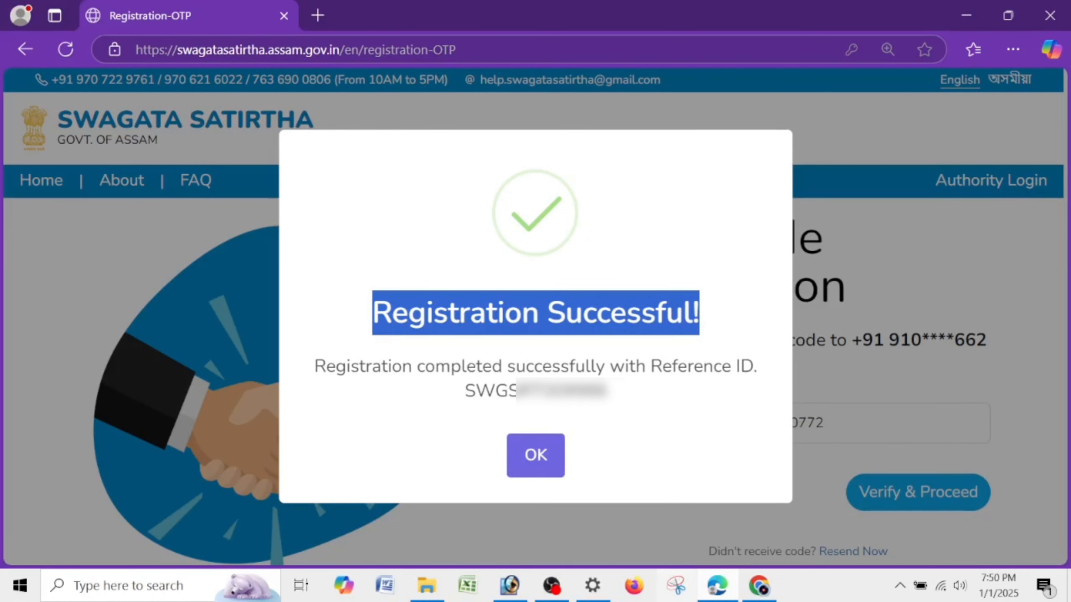
left_click_drag(316, 366, 725, 369)
left_click(746, 394)
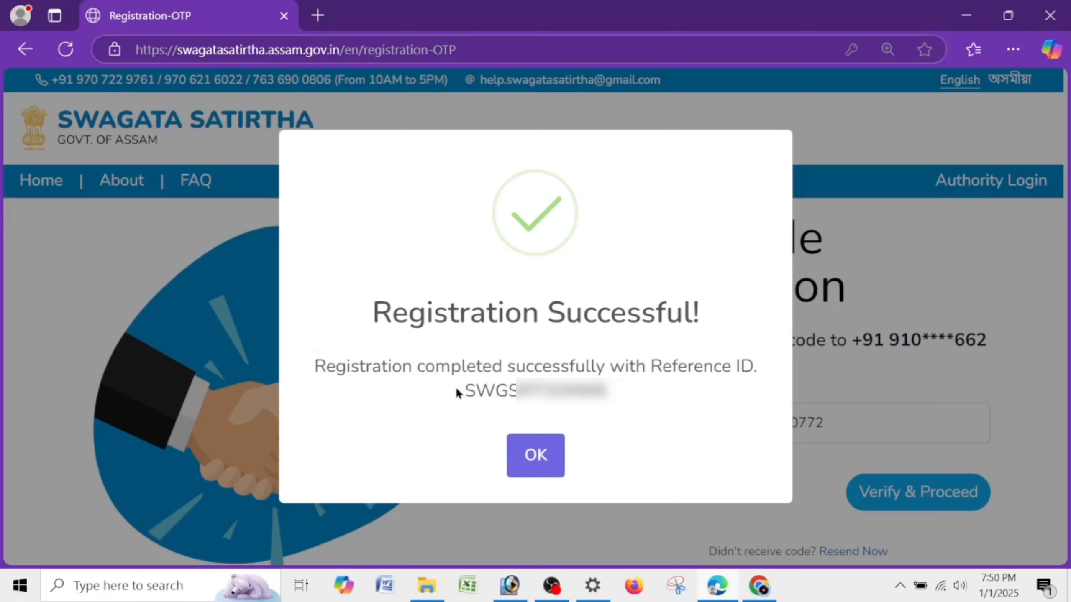
left_click_drag(457, 389, 657, 404)
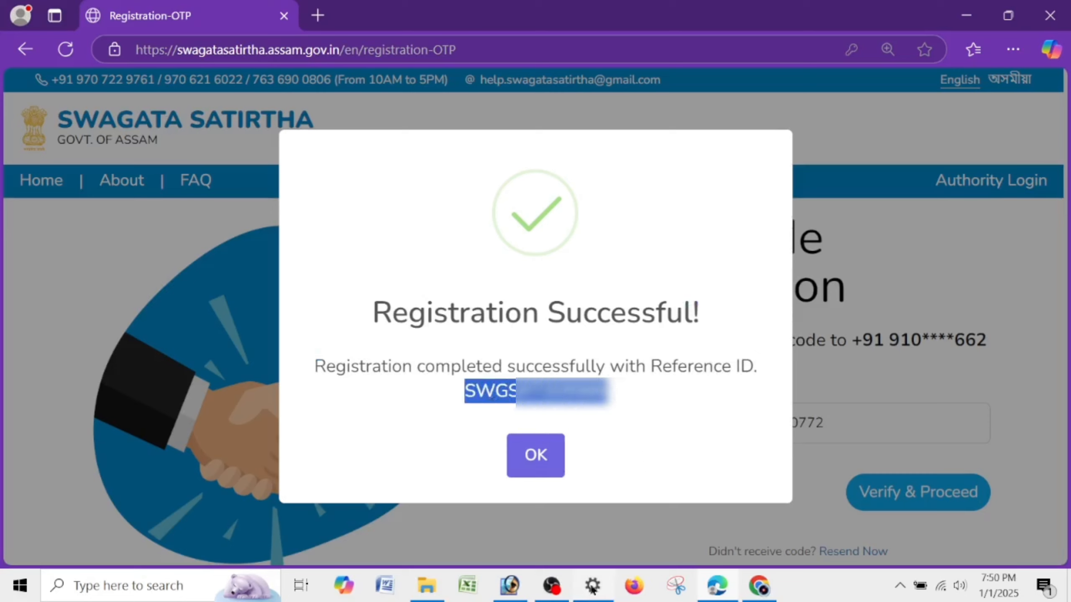
mouse_move(591, 586)
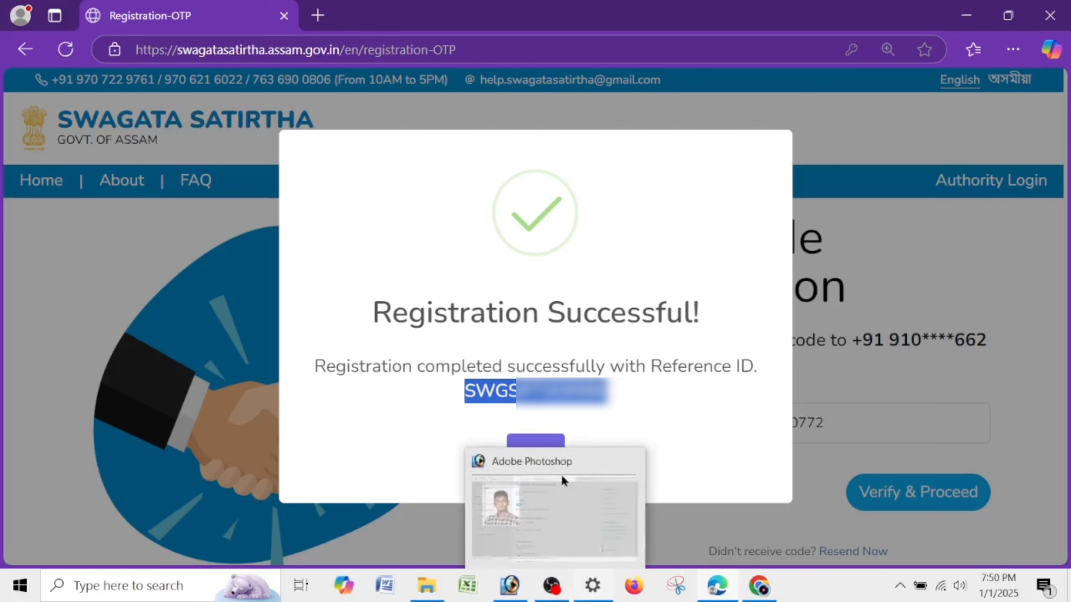
left_click(488, 333)
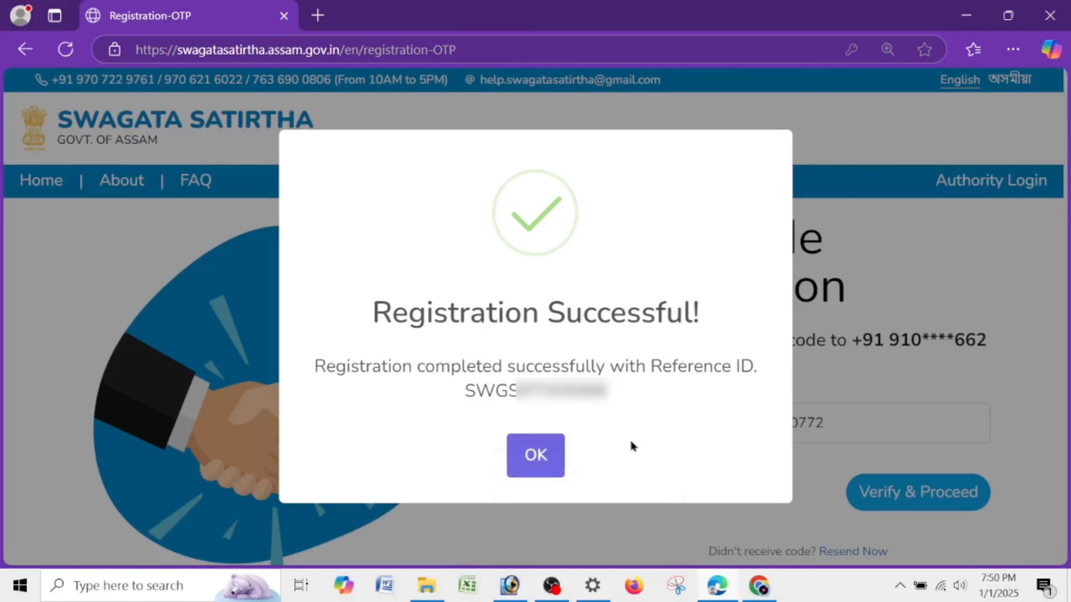
left_click(535, 459)
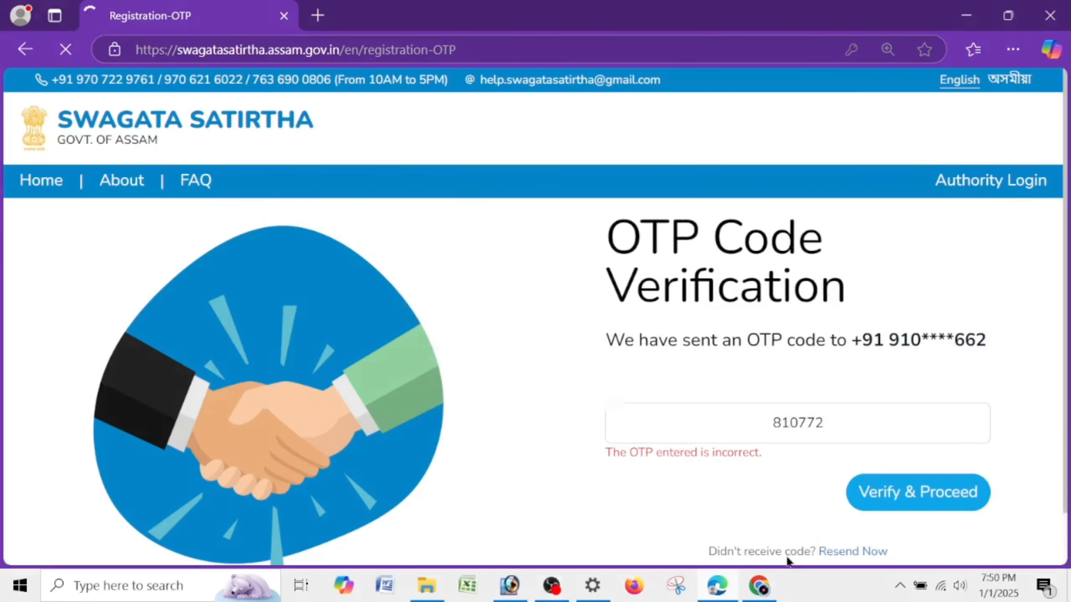
- Log in with the saved phone number, minus its extra leading zero, and the account password
left_click(809, 397)
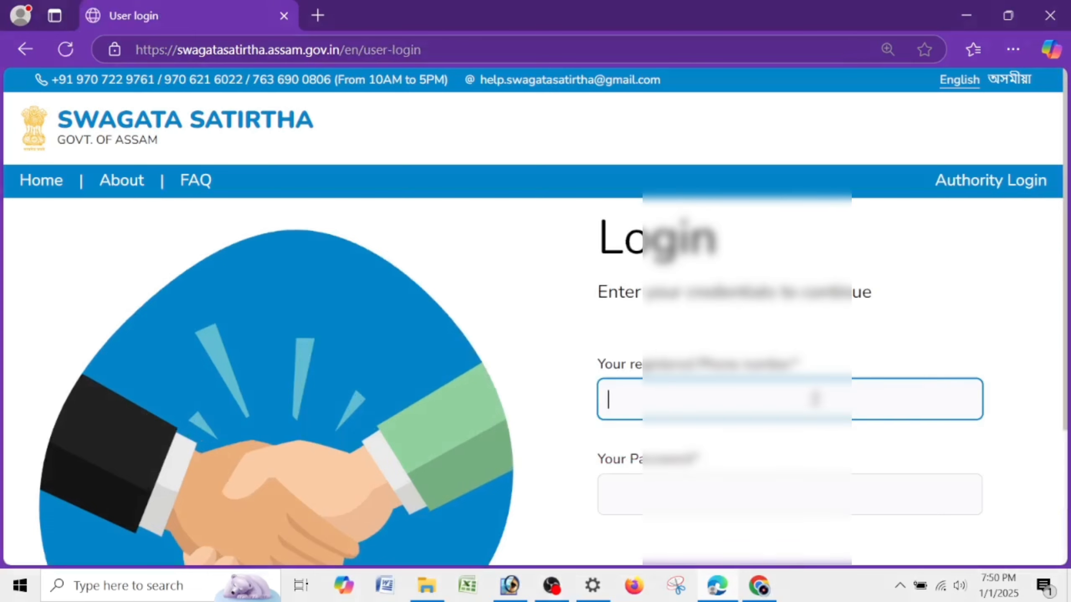
left_click(806, 457)
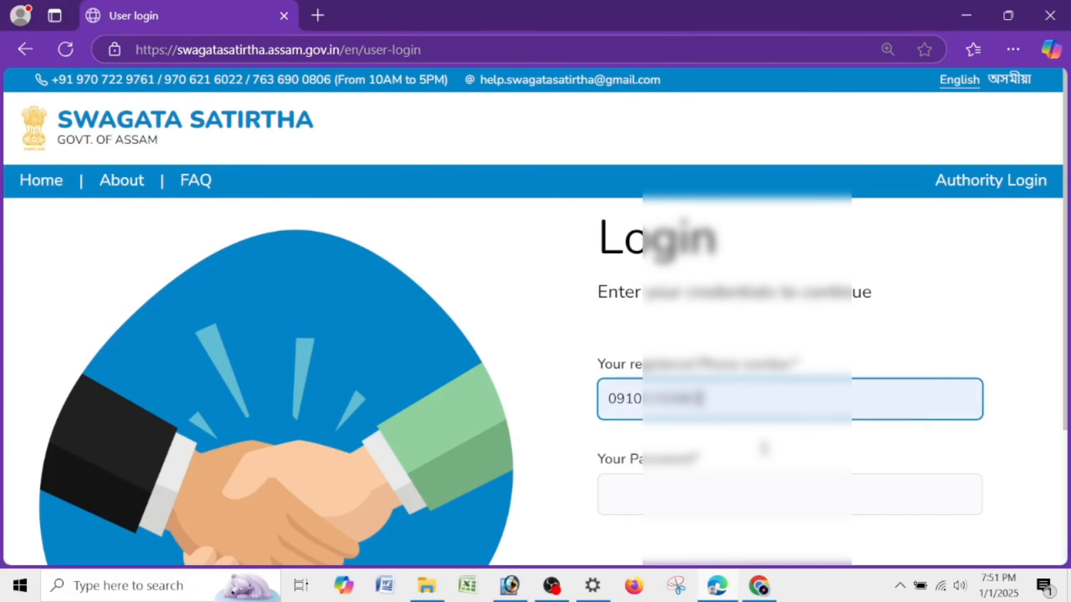
left_click(609, 398)
key("Delete")
key("Tab")
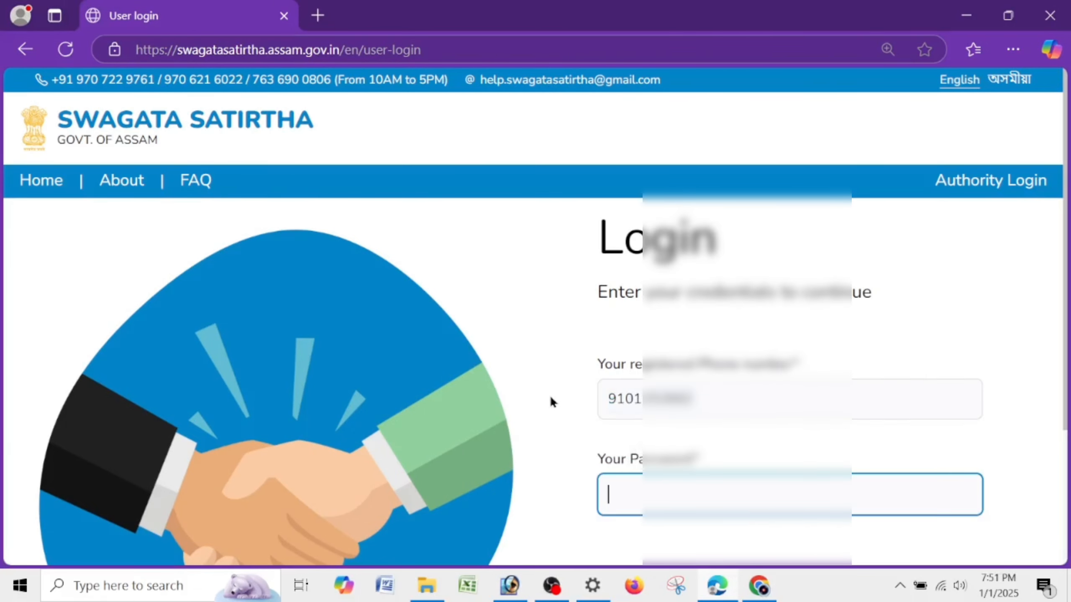
type("••••••••••")
key("Tab")
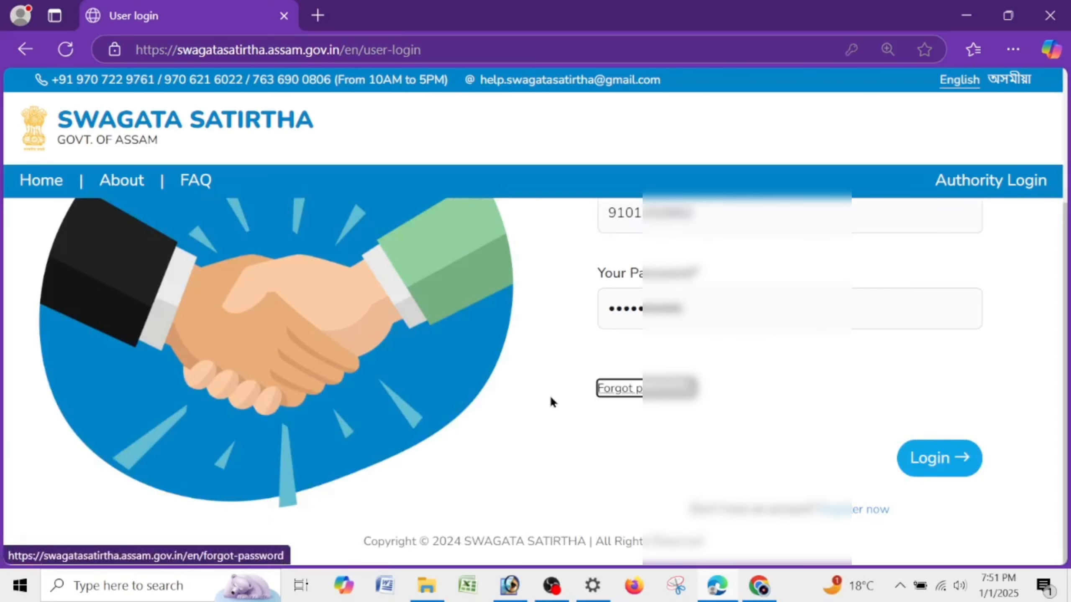
left_click(971, 452)
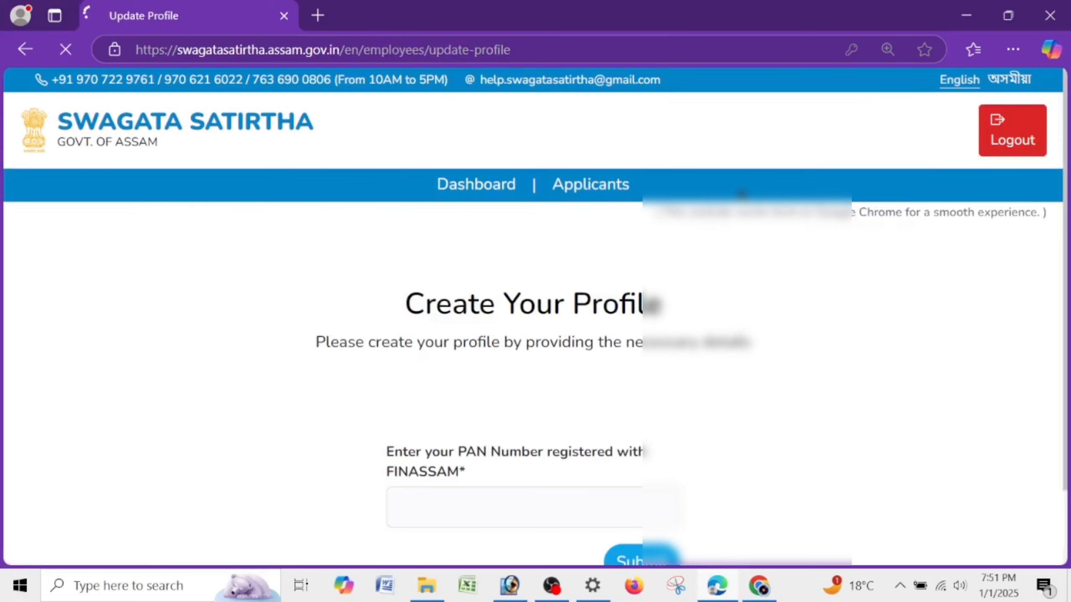
- Enter the PAN number registered with FINASSAM and submit it
left_click_drag(382, 314, 664, 382)
left_click(666, 381)
scroll(685, 366, "down", 2)
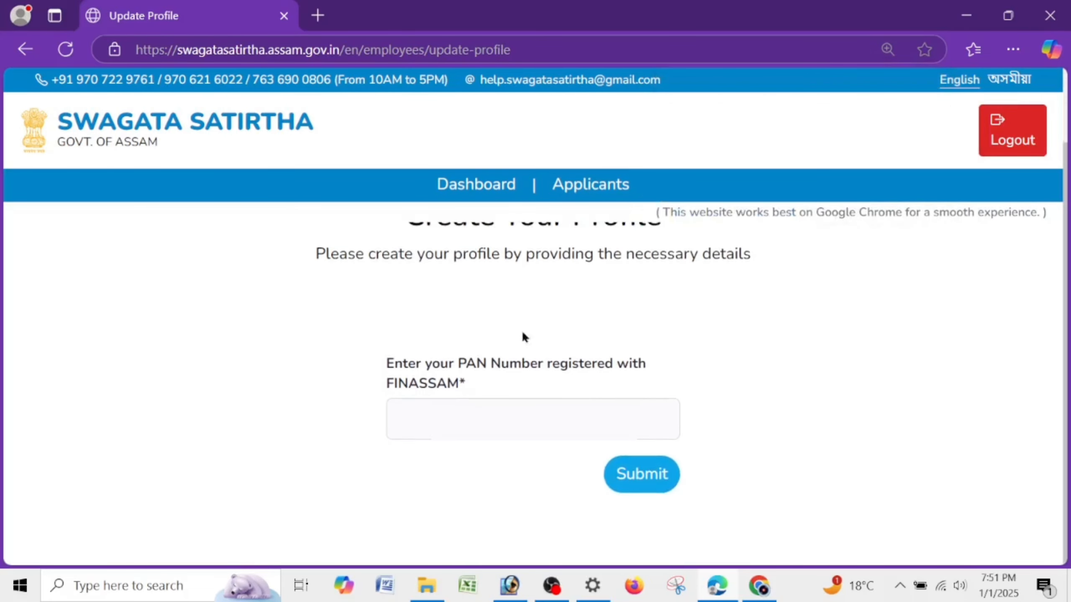
left_click_drag(347, 255, 767, 289)
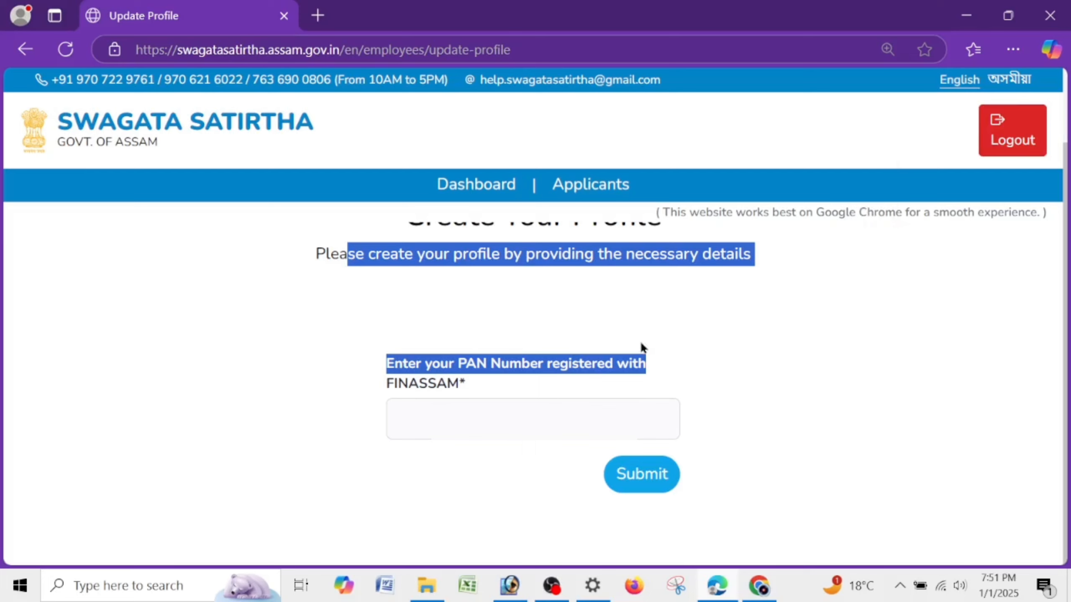
left_click(413, 404)
left_click_drag(387, 364, 672, 365)
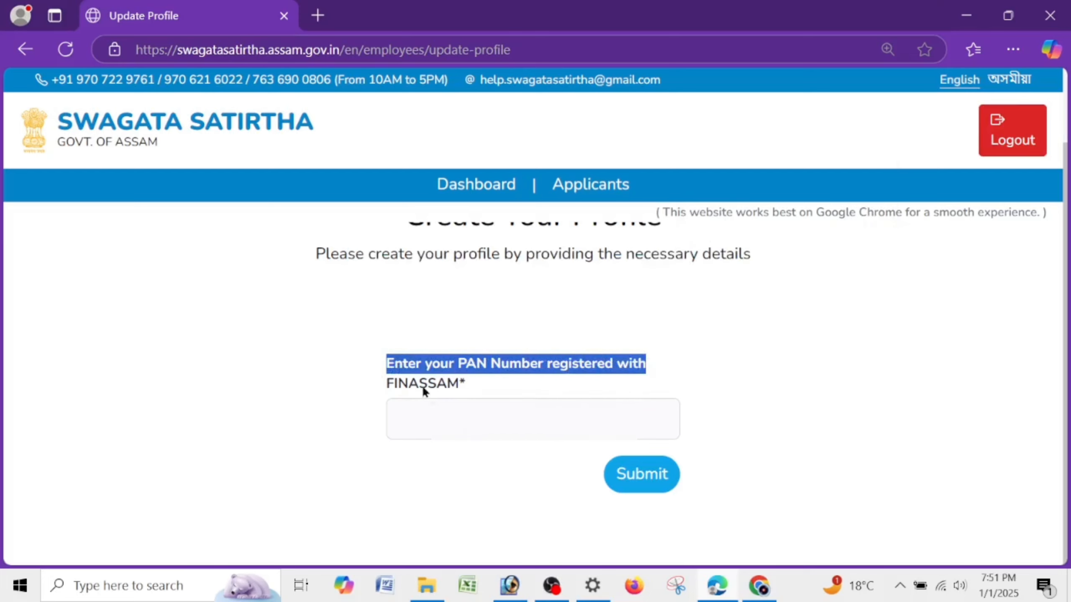
left_click(425, 416)
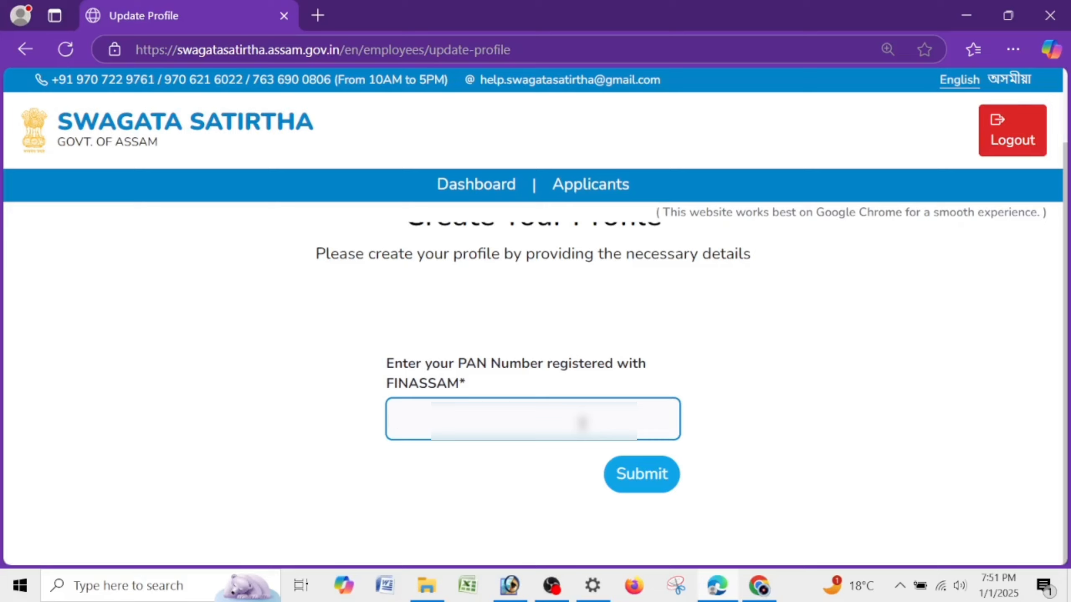
type("EKMP•••••")
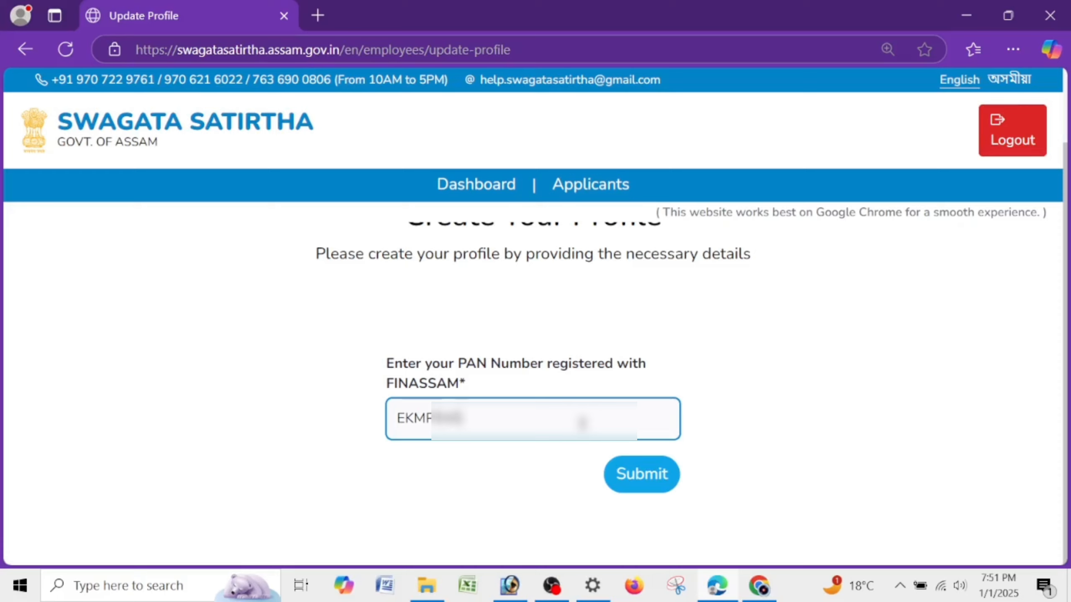
type("•")
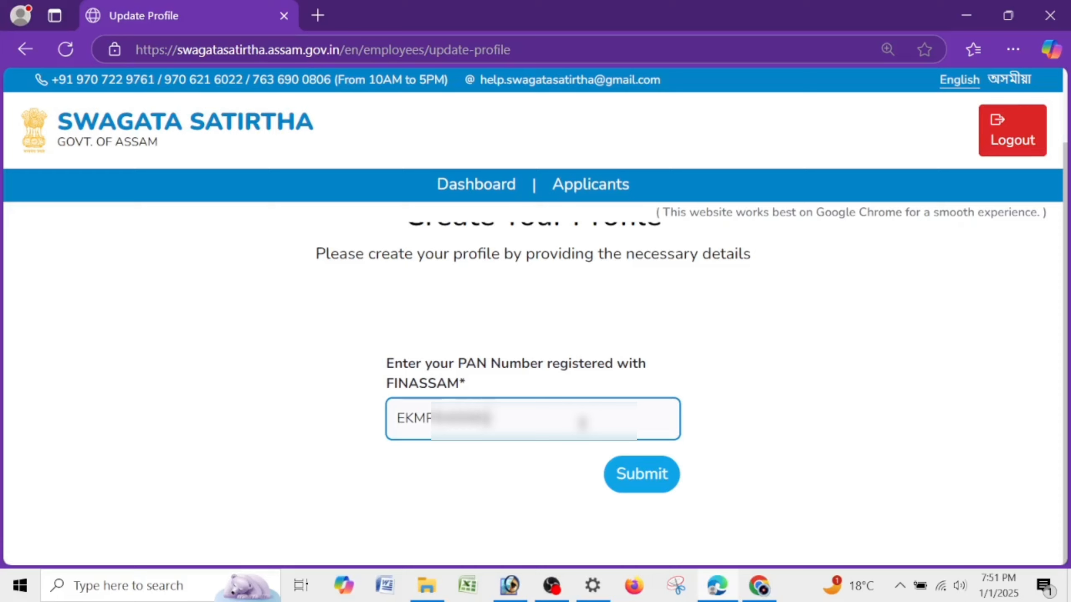
left_click(623, 481)
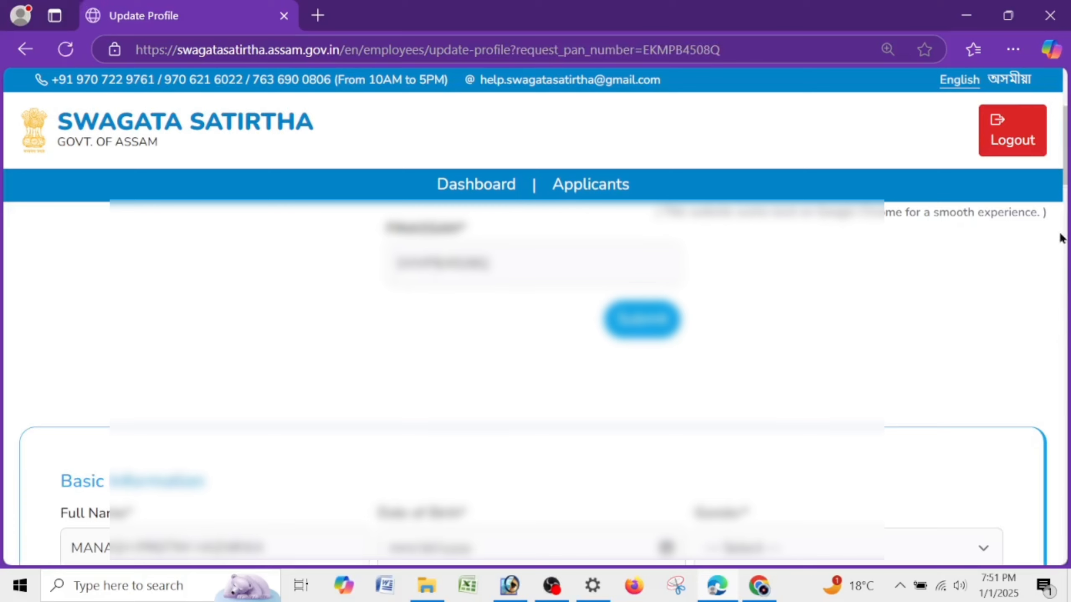
- Review the Basic Information section, highlighting its heading and Date of Birth label
left_click_drag(1065, 166, 1065, 203)
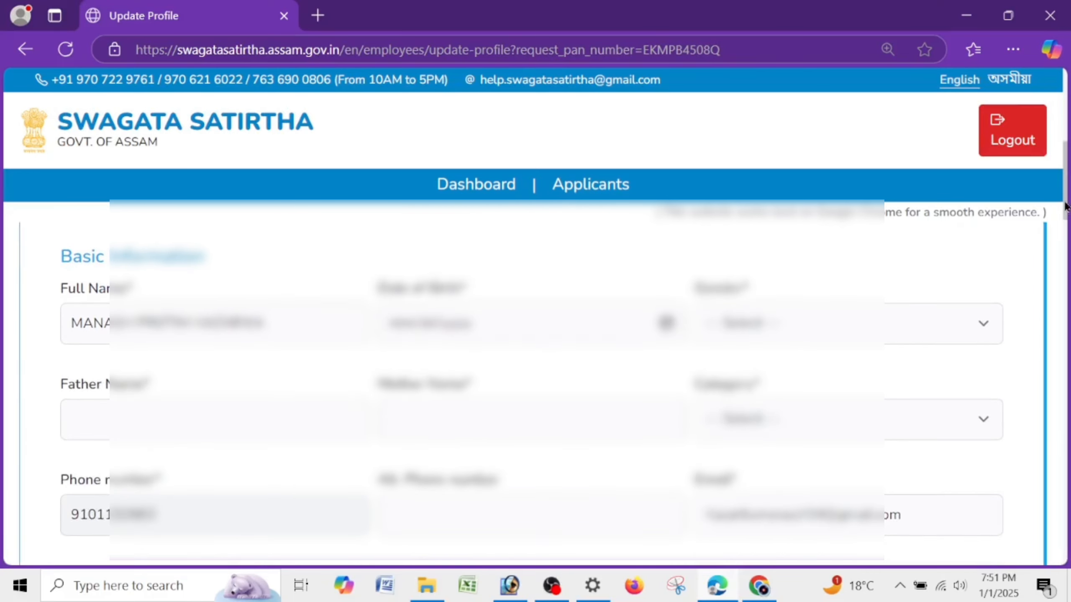
left_click_drag(49, 261, 234, 263)
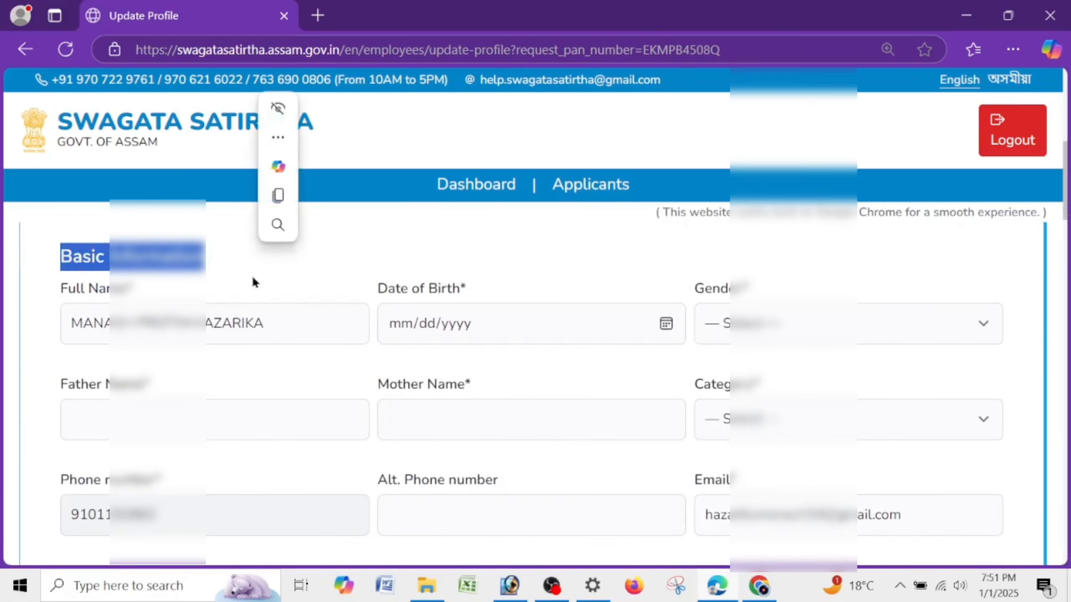
left_click(217, 286)
left_click(123, 330)
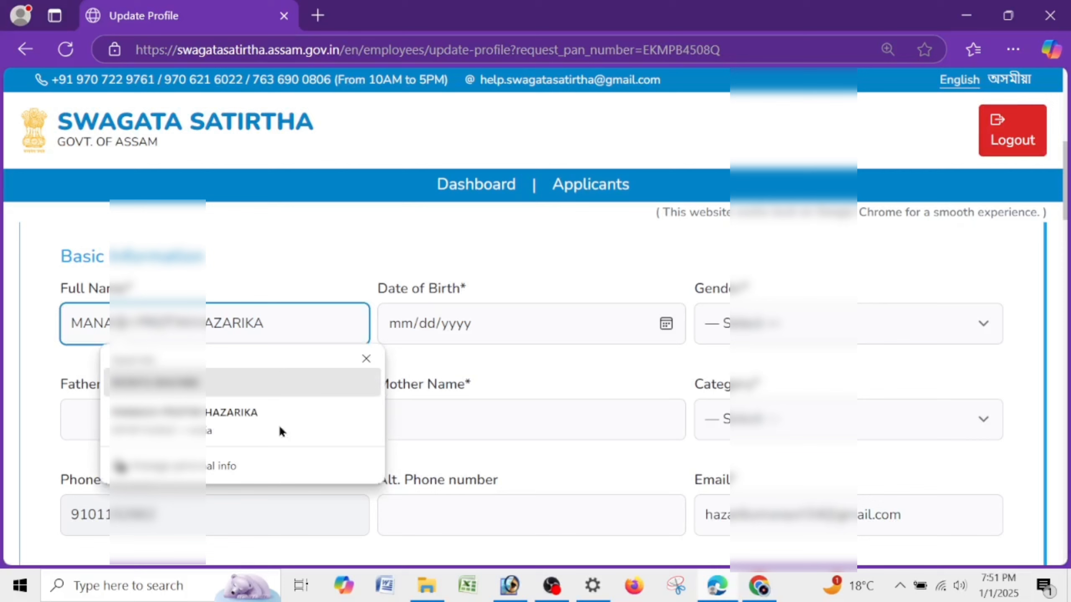
left_click(521, 250)
left_click_drag(367, 297, 499, 299)
- Type the date of birth directly into its field after trying the calendar picker
left_click(640, 331)
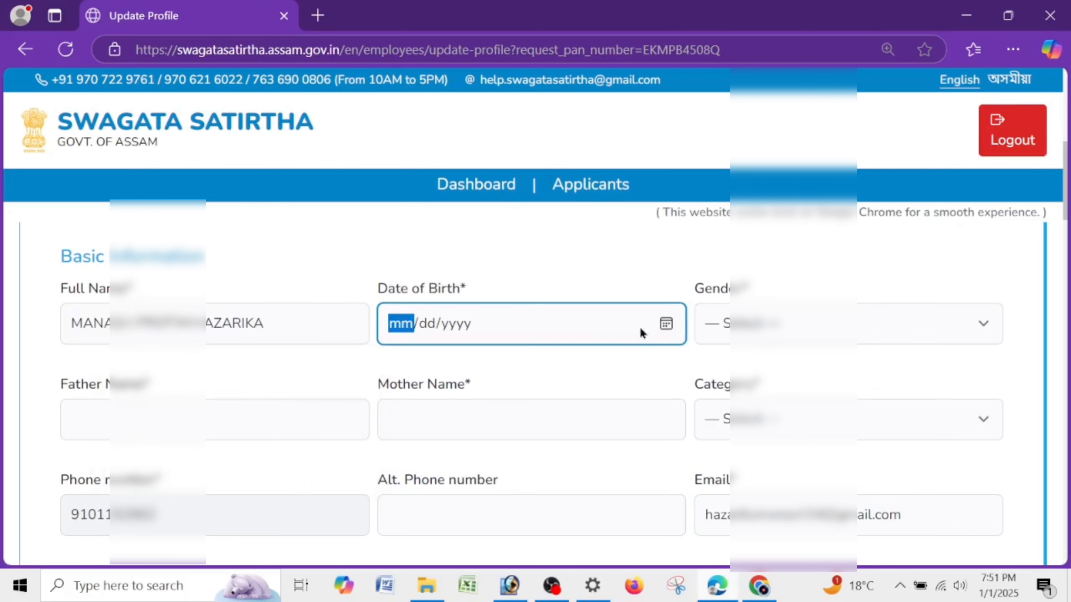
left_click(666, 323)
left_click_drag(456, 26, 457, 36)
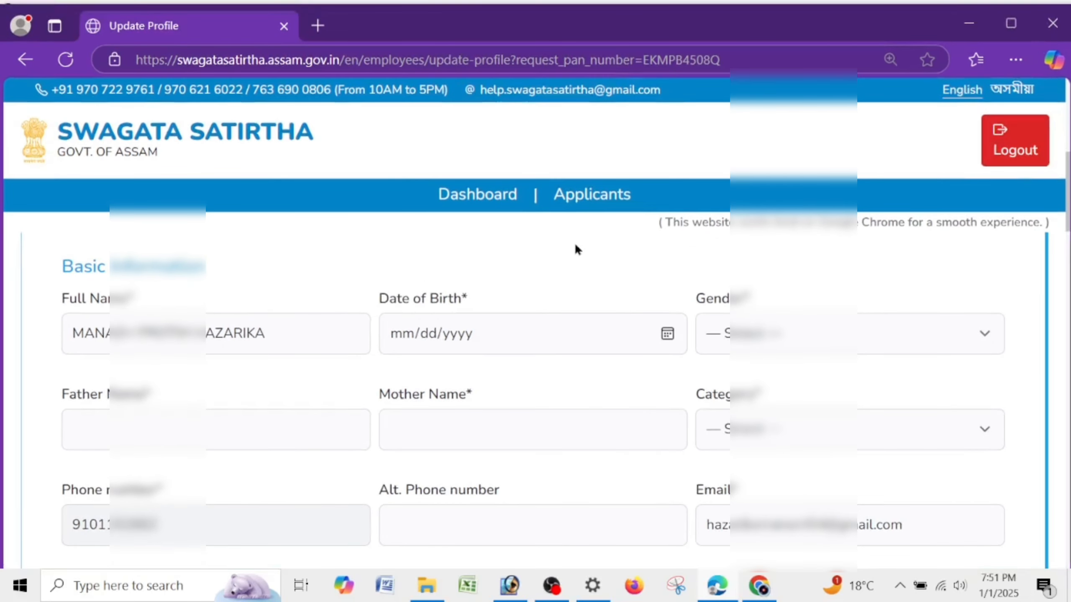
left_click(1011, 23)
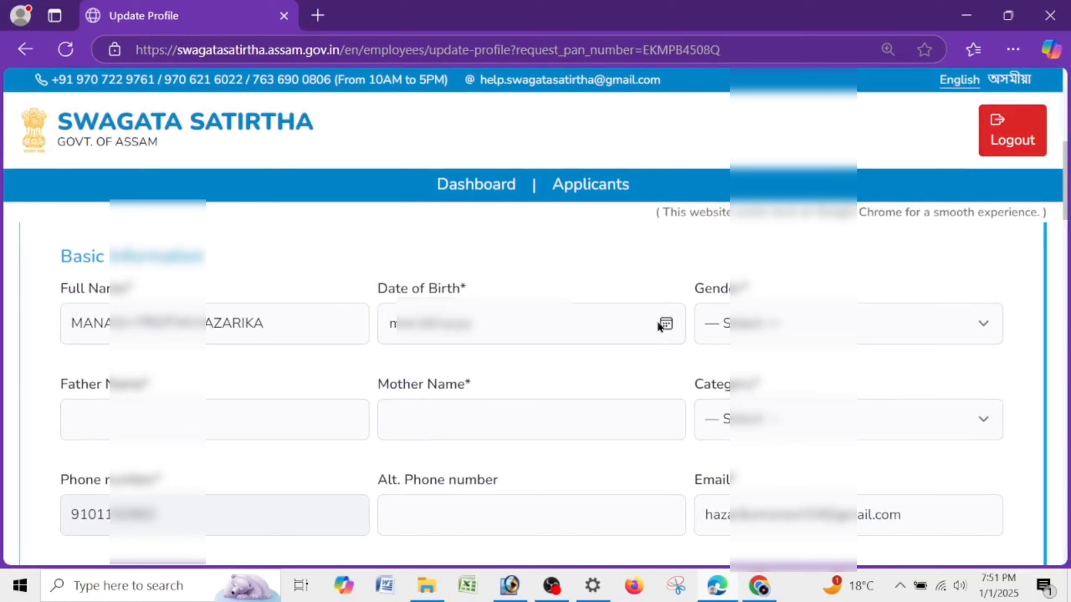
left_click(666, 324)
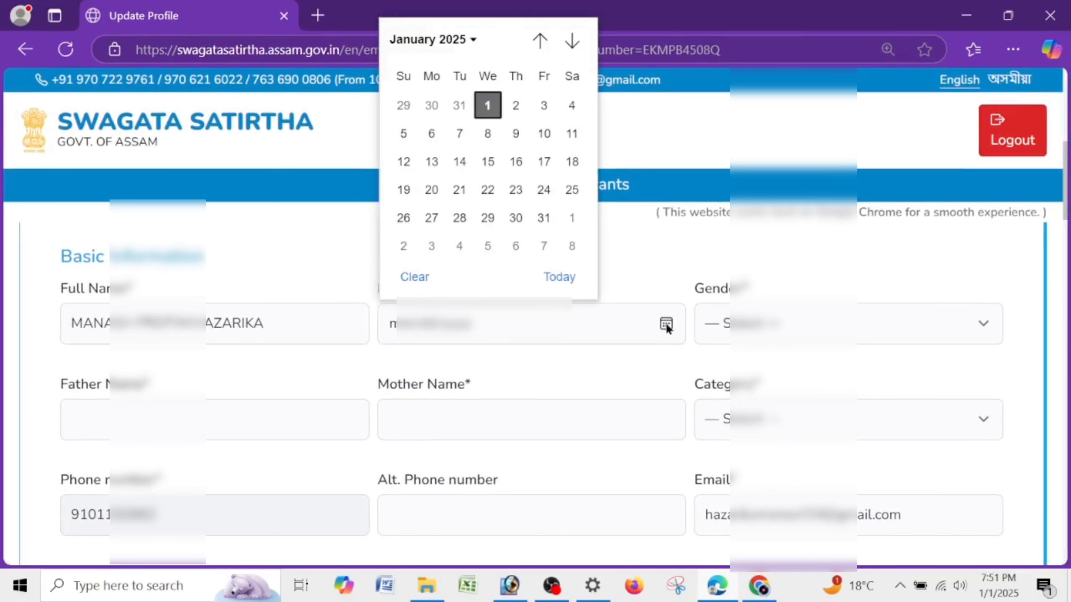
left_click(471, 39)
scroll(485, 170, "up", 5)
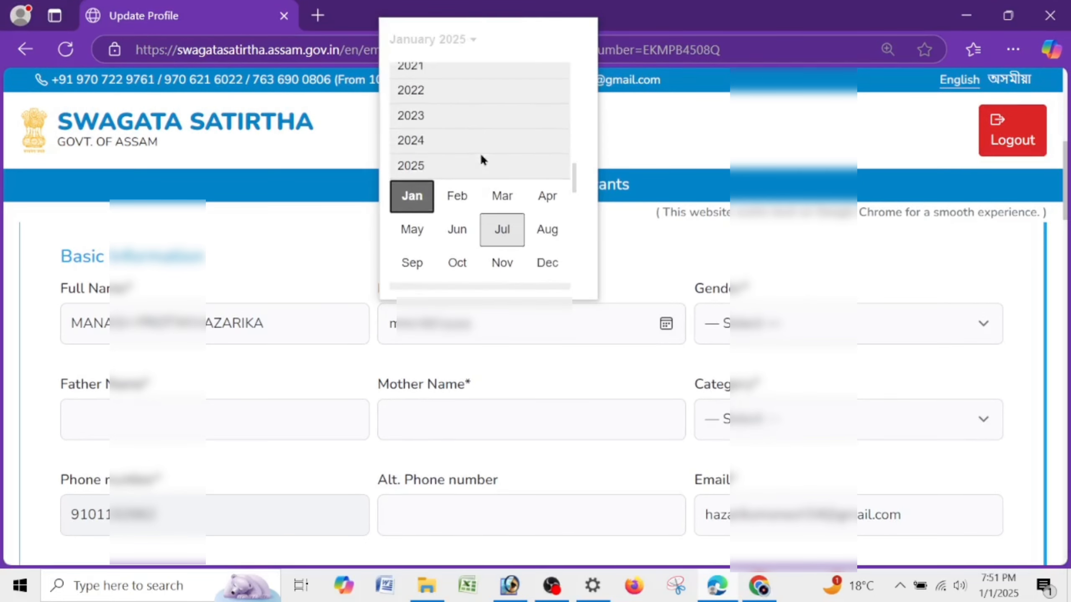
scroll(480, 159, "up", 3)
left_click(412, 323)
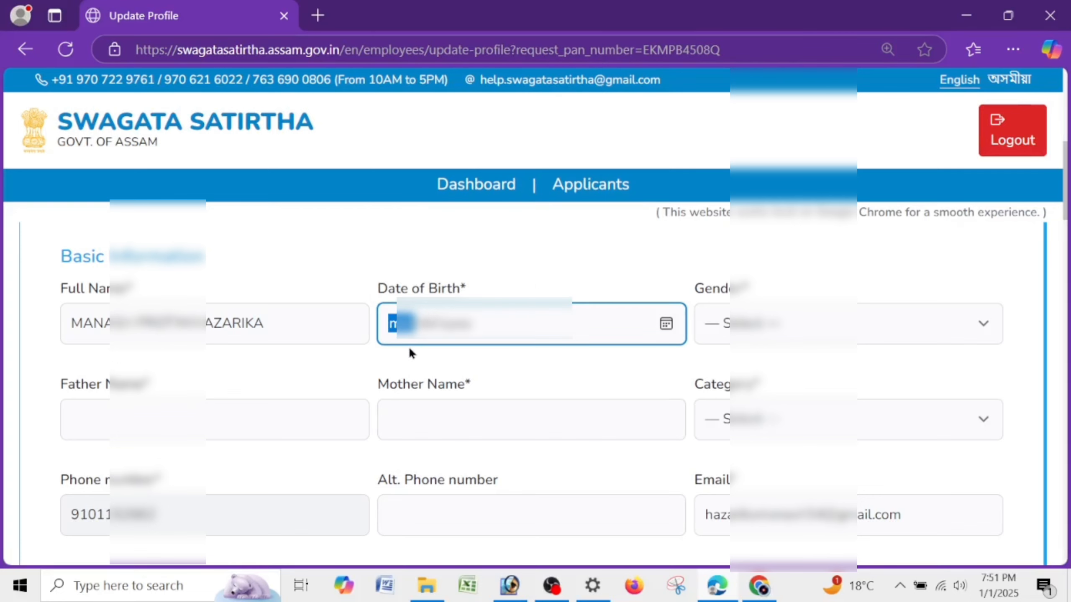
type("01011")
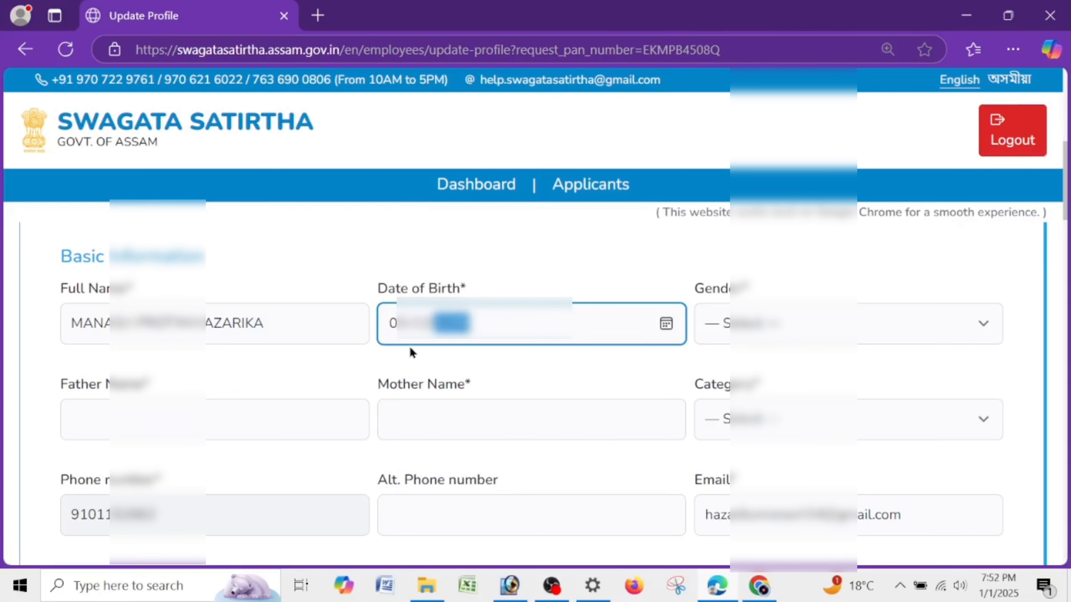
- Set Gender to Male and Category to General
left_click(792, 323)
left_click(737, 383)
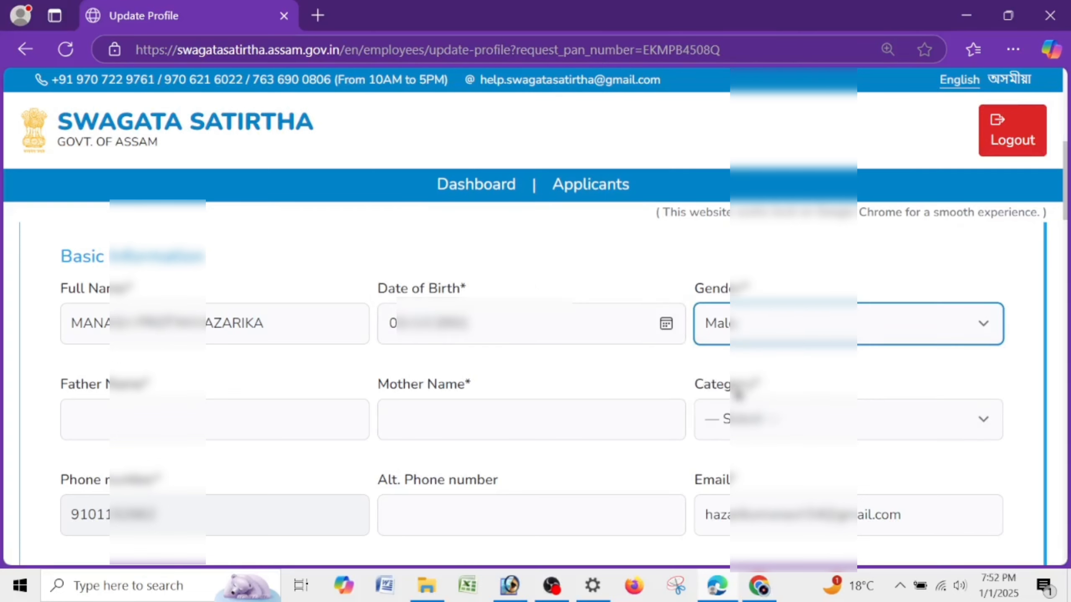
left_click(229, 431)
left_click(421, 425)
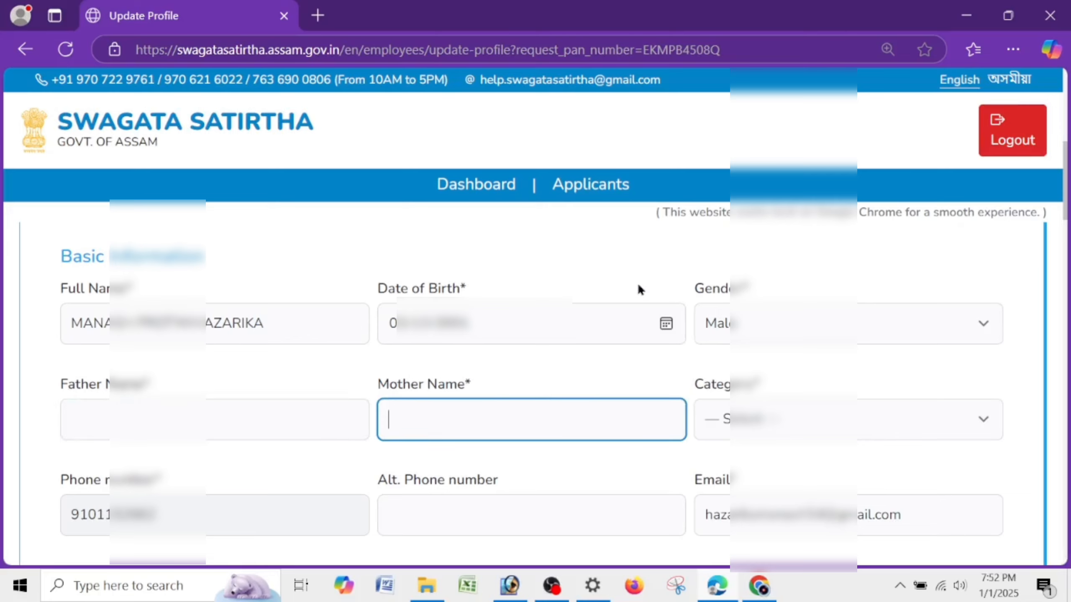
scroll(758, 336, "down", 5)
scroll(758, 335, "up", 5)
left_click(740, 422)
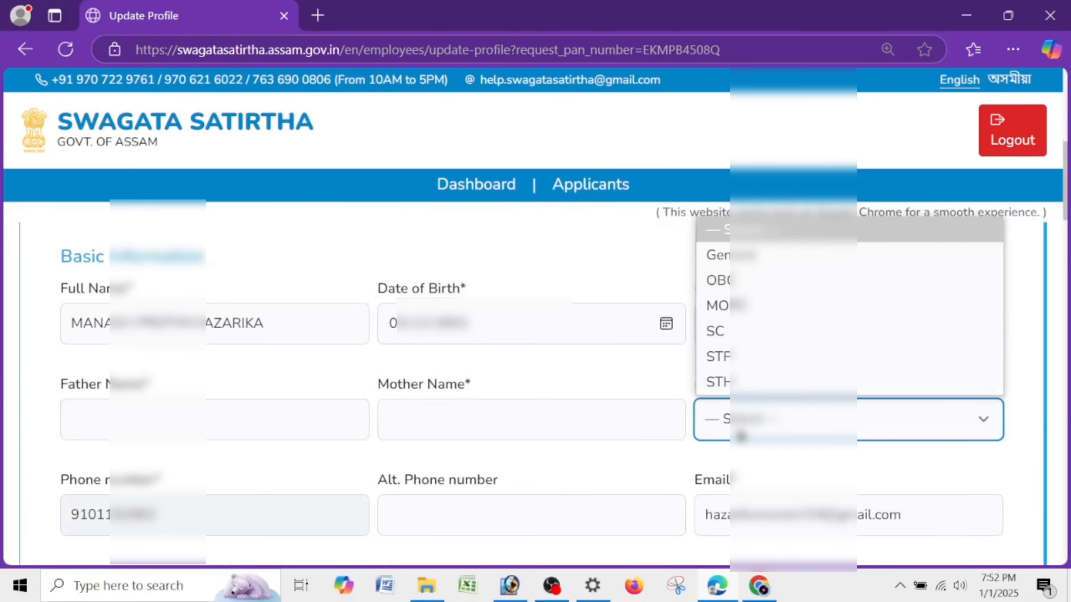
left_click(738, 258)
- Choose JORHAT as the home district
scroll(382, 334, "down", 5)
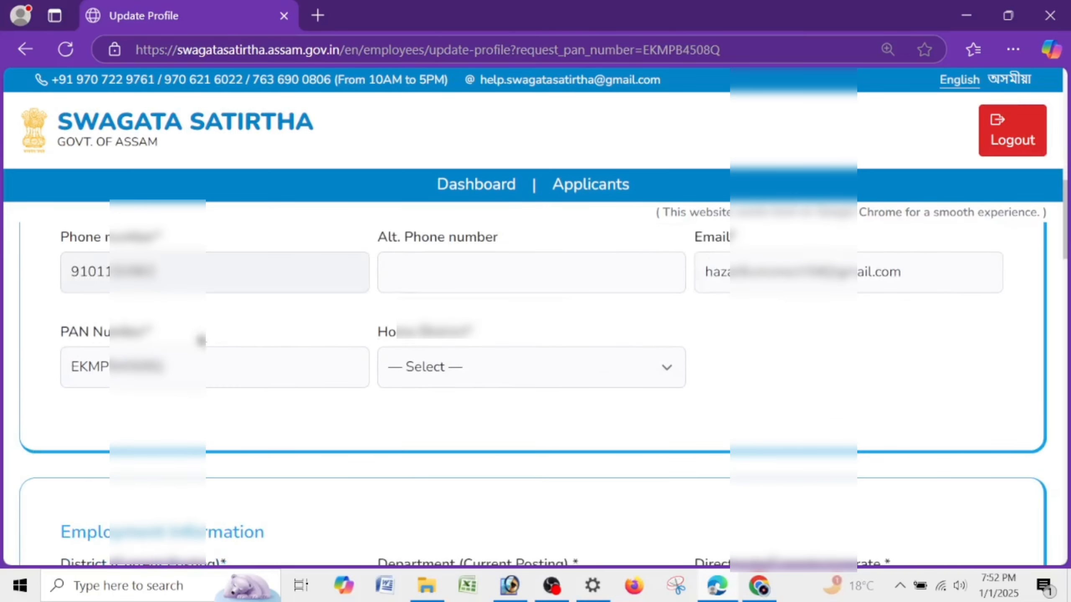
left_click(433, 366)
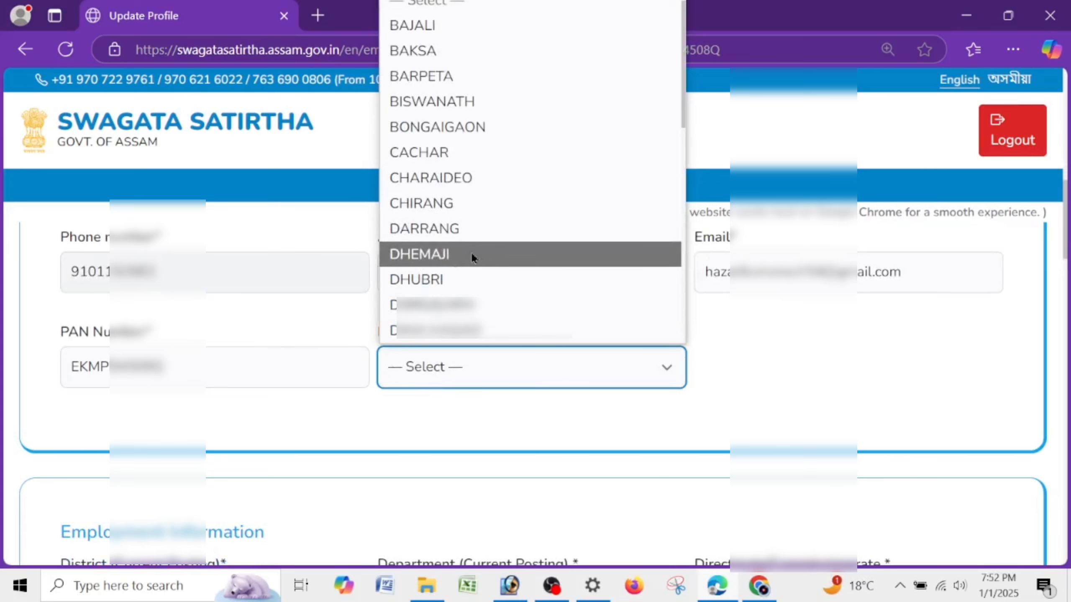
key("j")
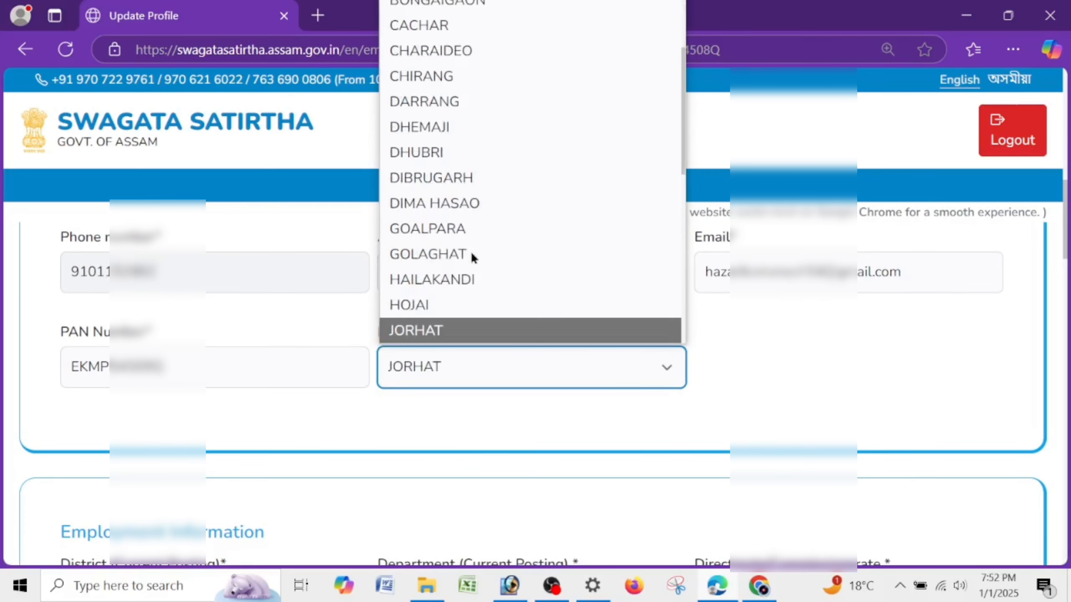
left_click(454, 333)
scroll(770, 336, "down", 5)
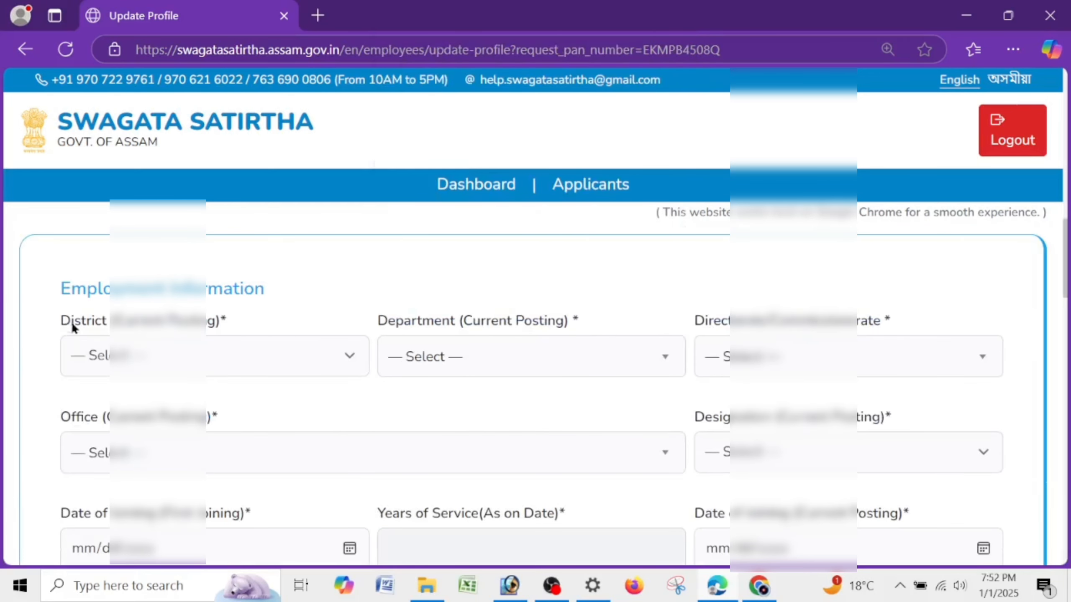
- Set the current posting district to SIVASAGAR
left_click_drag(50, 292, 264, 291)
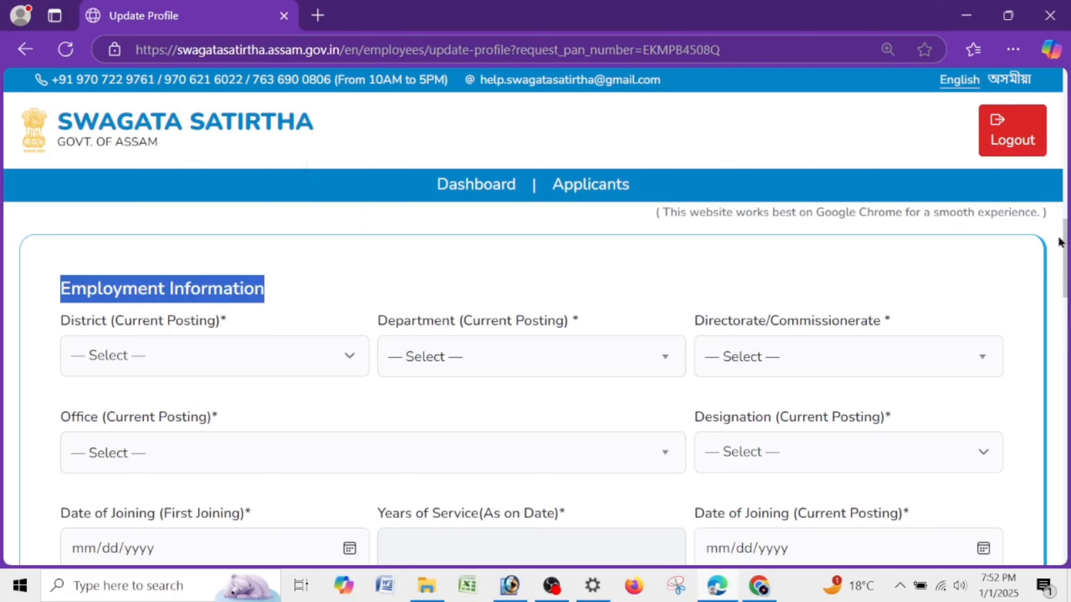
scroll(1064, 246, "down", 1)
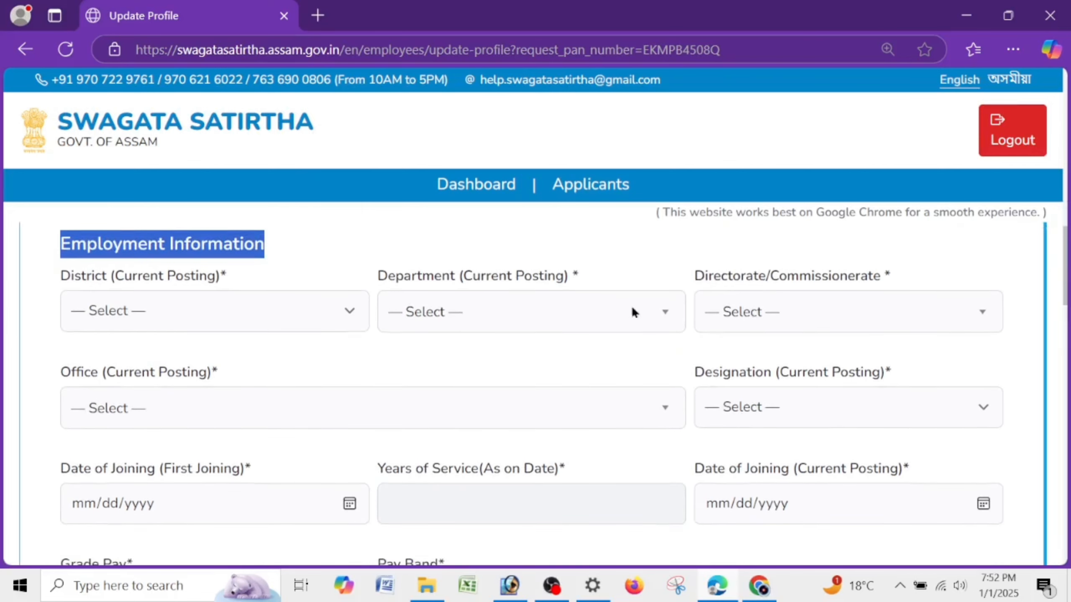
left_click_drag(57, 278, 256, 304)
left_click(256, 305)
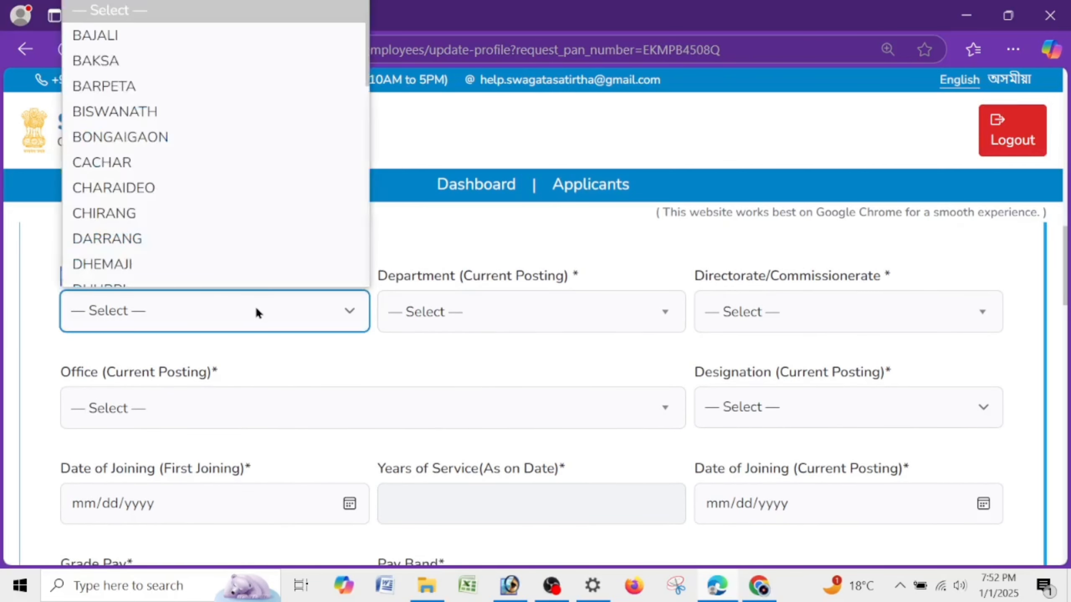
type("si")
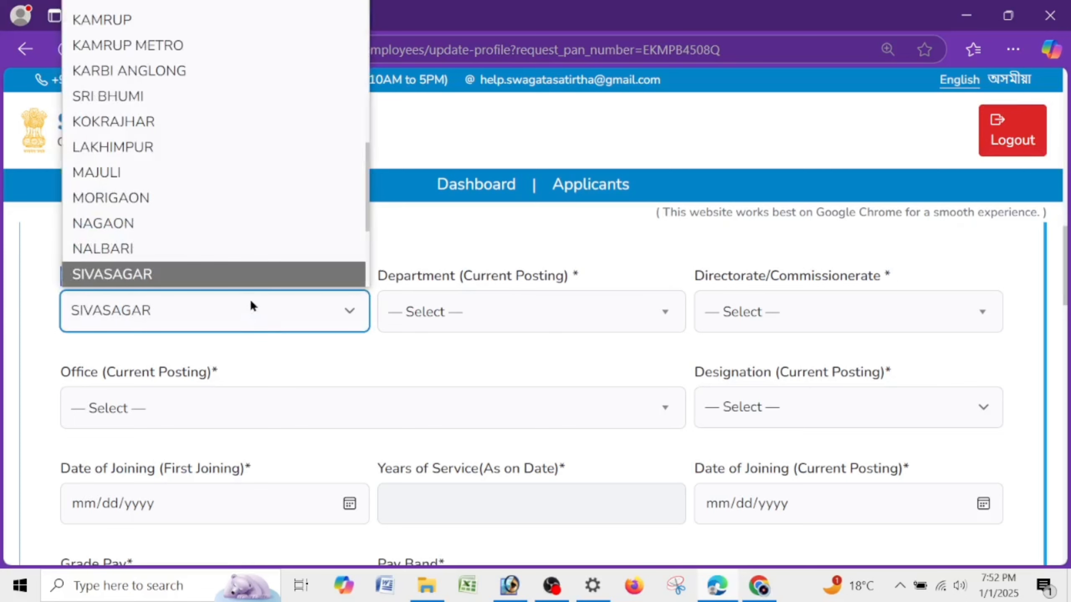
left_click(273, 280)
left_click(295, 286)
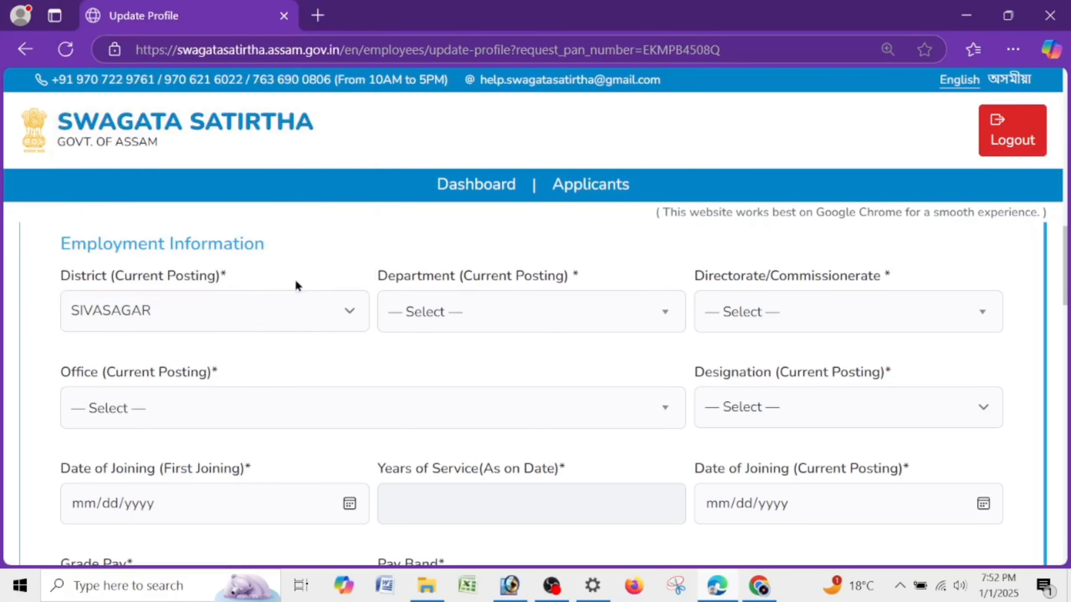
left_click_drag(59, 279, 292, 282)
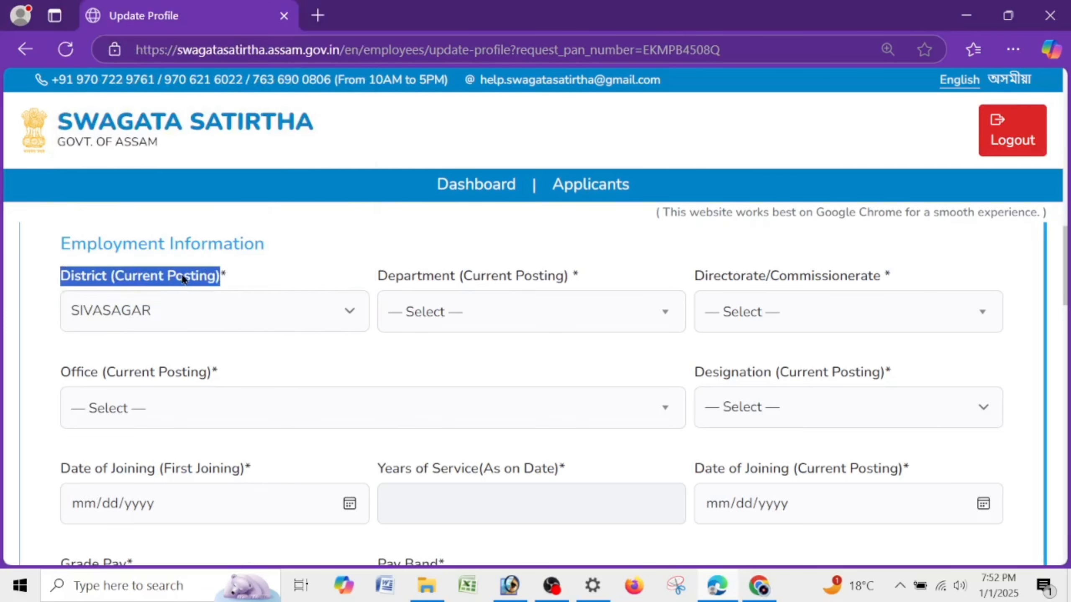
left_click(254, 281)
- Choose Water Resources as the current posting department
left_click_drag(358, 280, 686, 280)
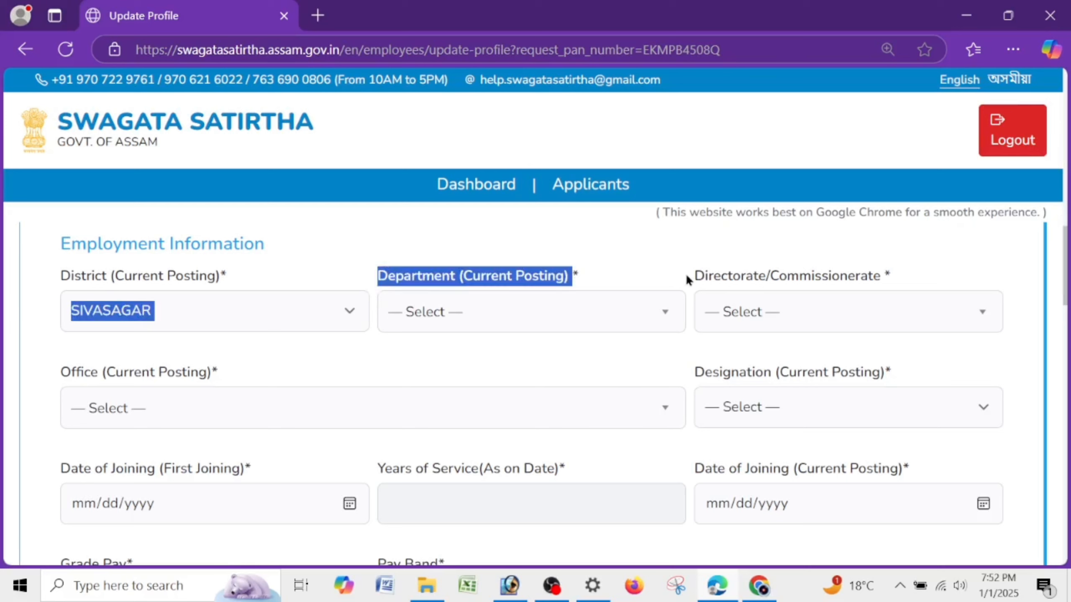
left_click(490, 317)
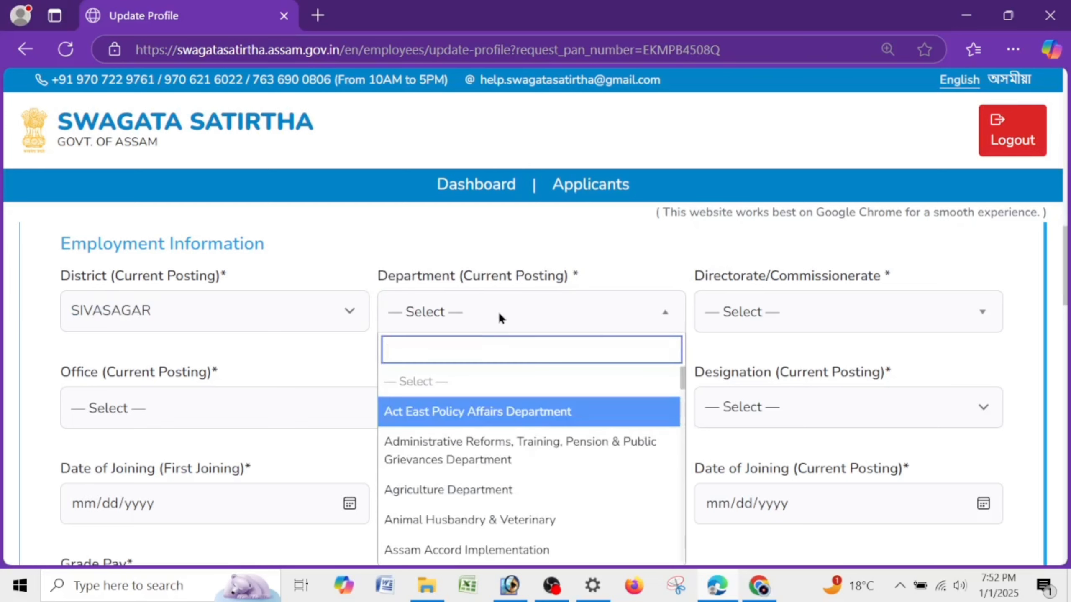
type("WAT")
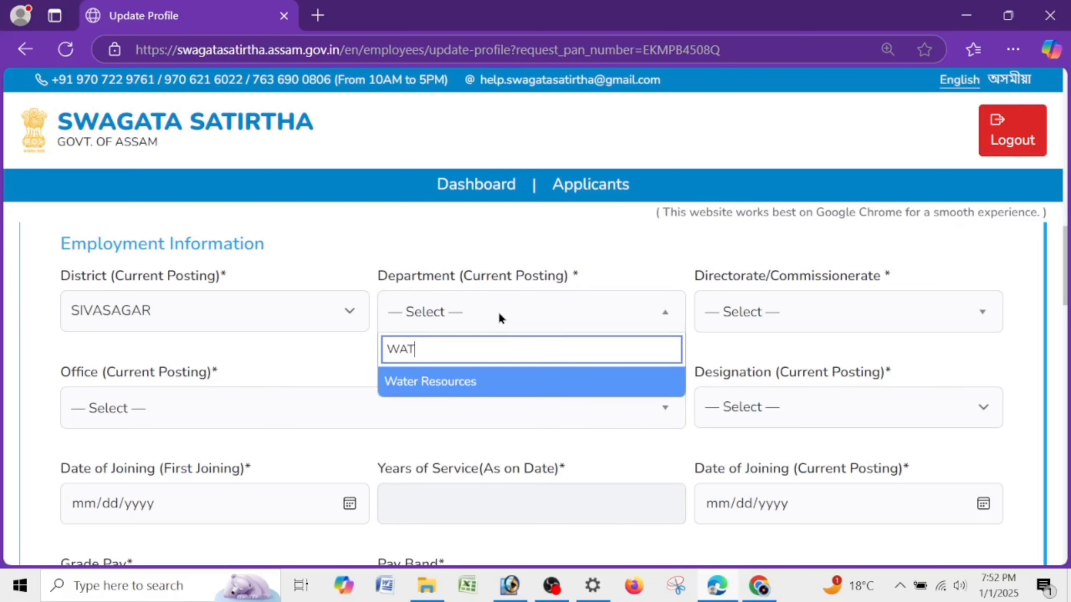
left_click_drag(482, 339, 210, 314)
key("BackSpace")
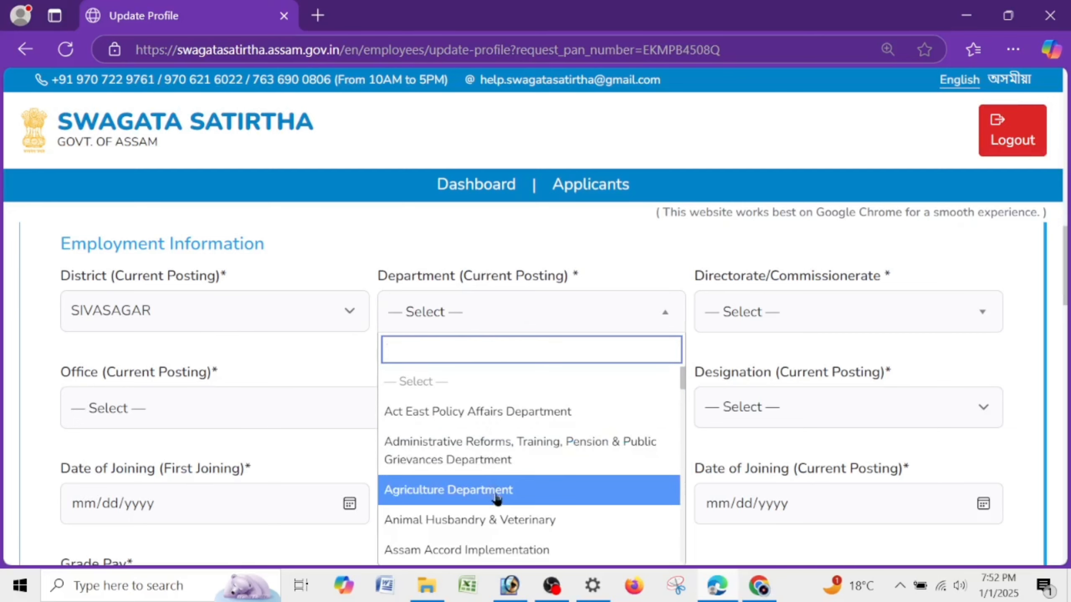
scroll(497, 479, "down", 5)
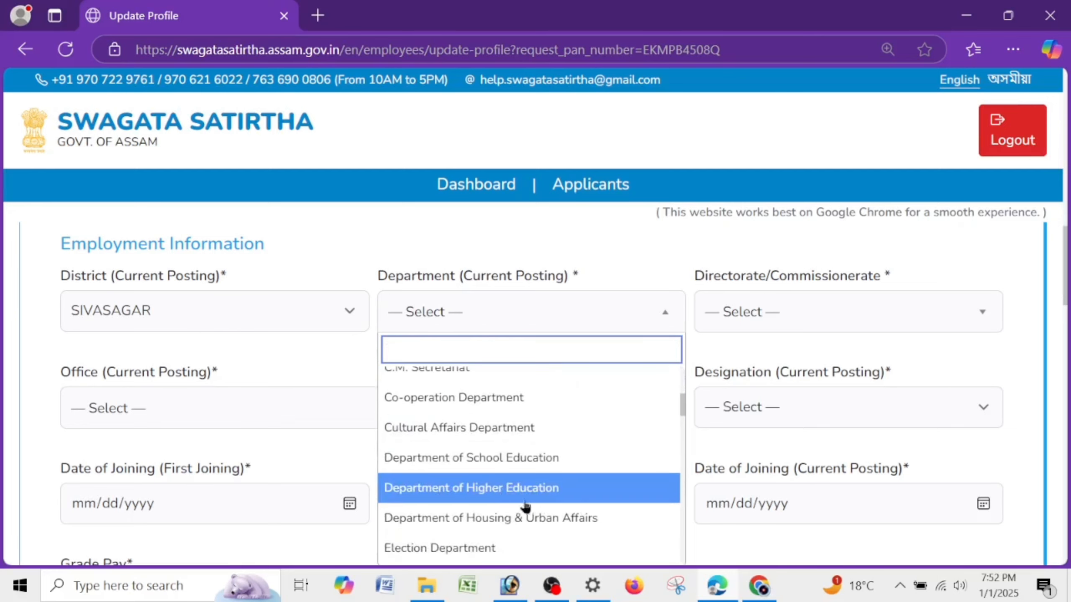
scroll(523, 506, "down", 5)
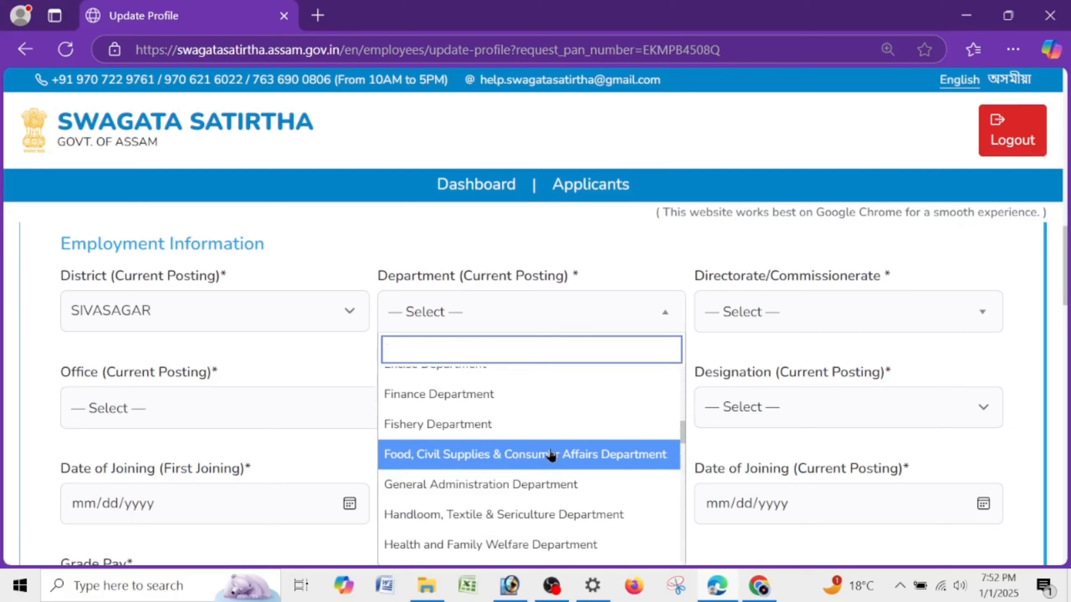
type("WA")
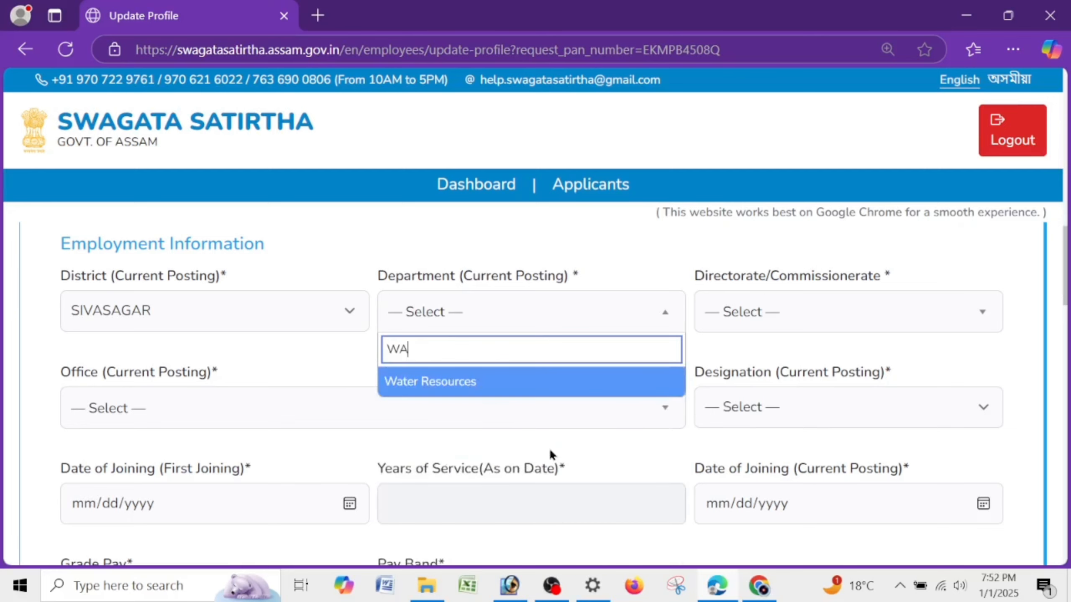
left_click(563, 385)
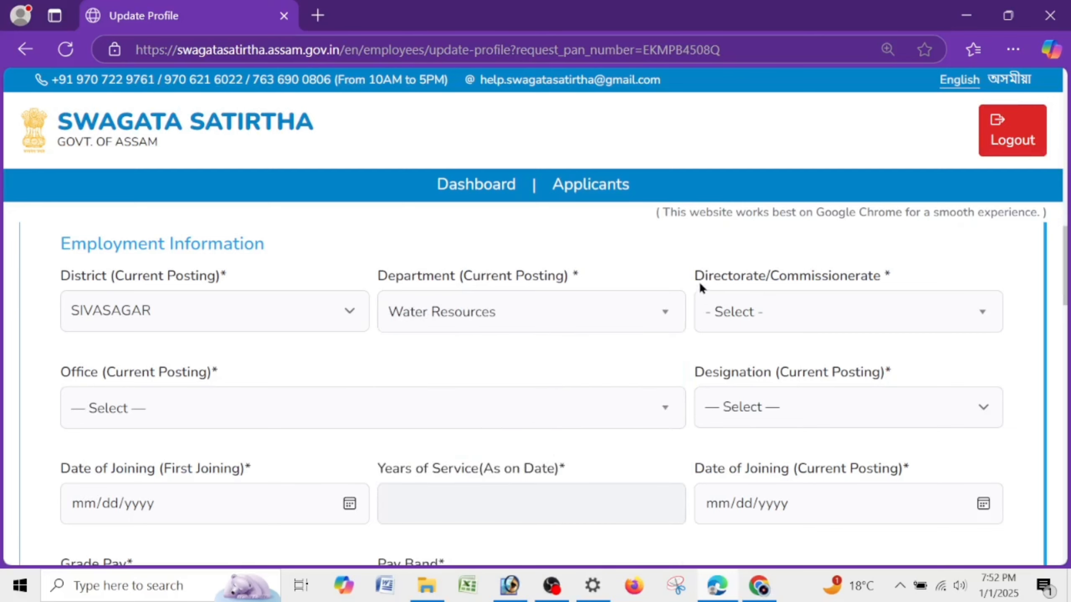
- Set the directorate to Chief Engineer, water resource
left_click_drag(699, 281, 942, 283)
left_click(797, 316)
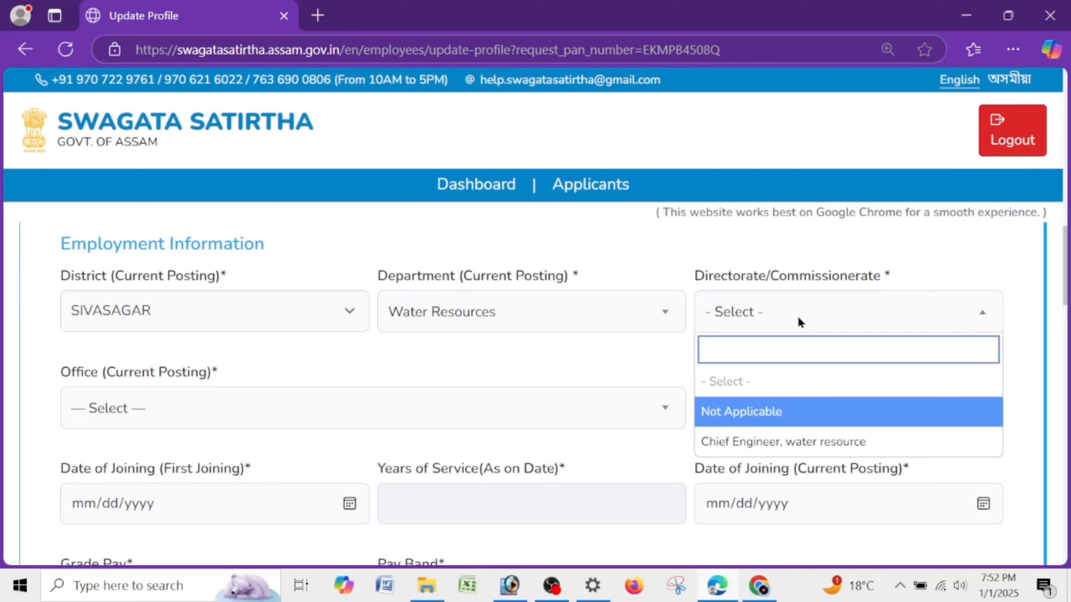
left_click_drag(696, 276, 883, 277)
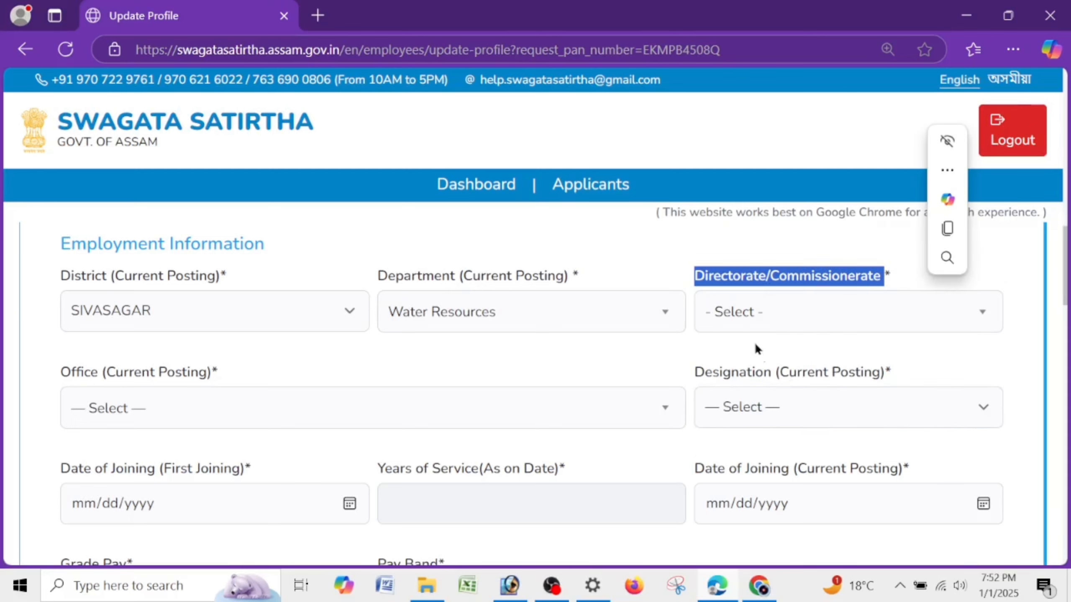
left_click(755, 313)
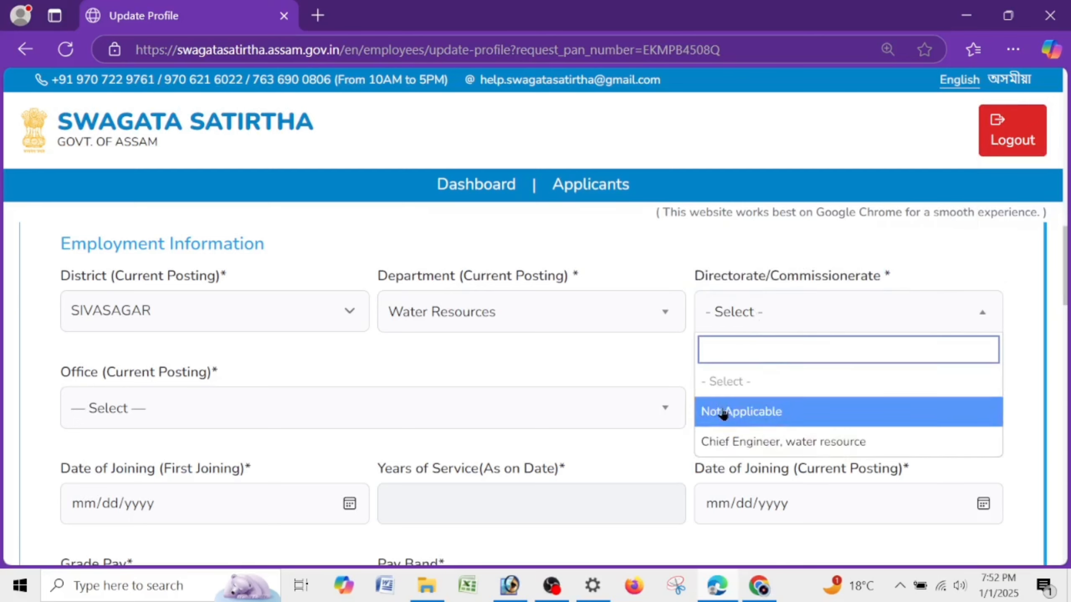
left_click(753, 415)
left_click(753, 304)
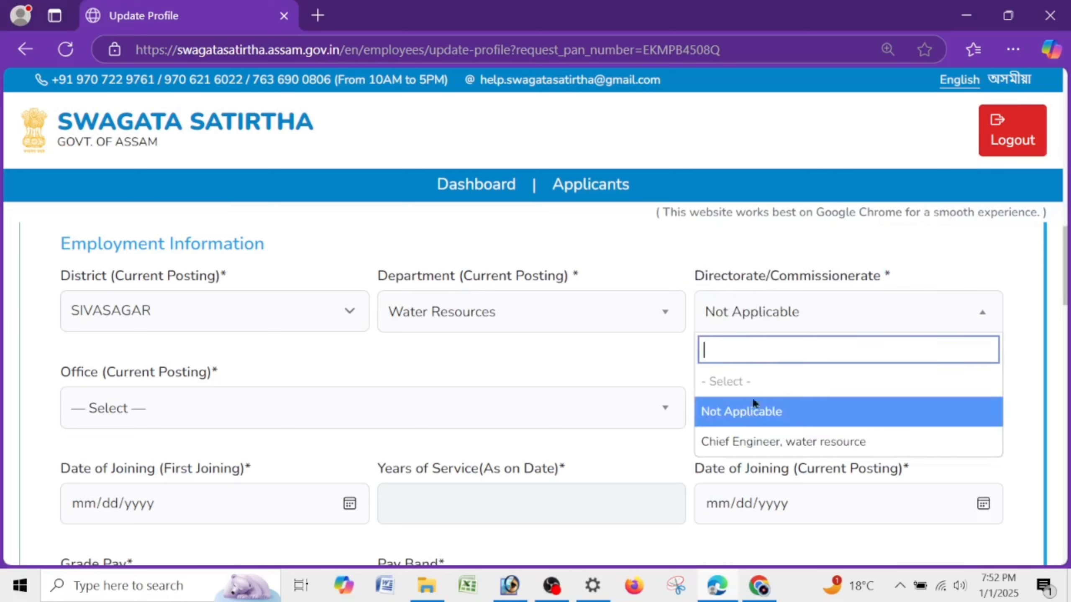
left_click(870, 453)
left_click(795, 314)
left_click(757, 445)
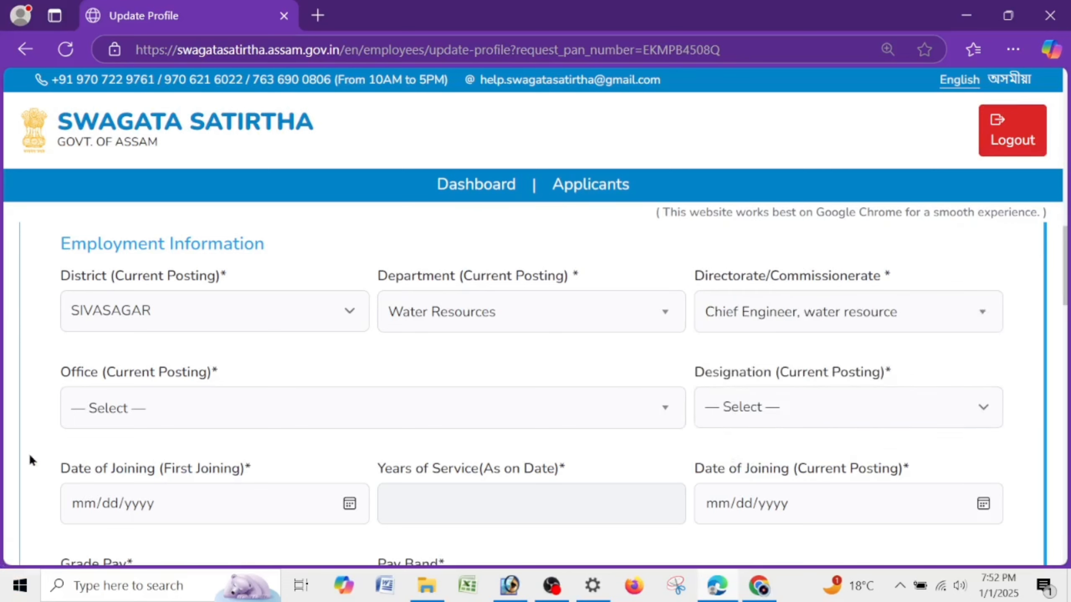
- Bring up the current posting Office list to pick the office
left_click_drag(58, 384, 242, 378)
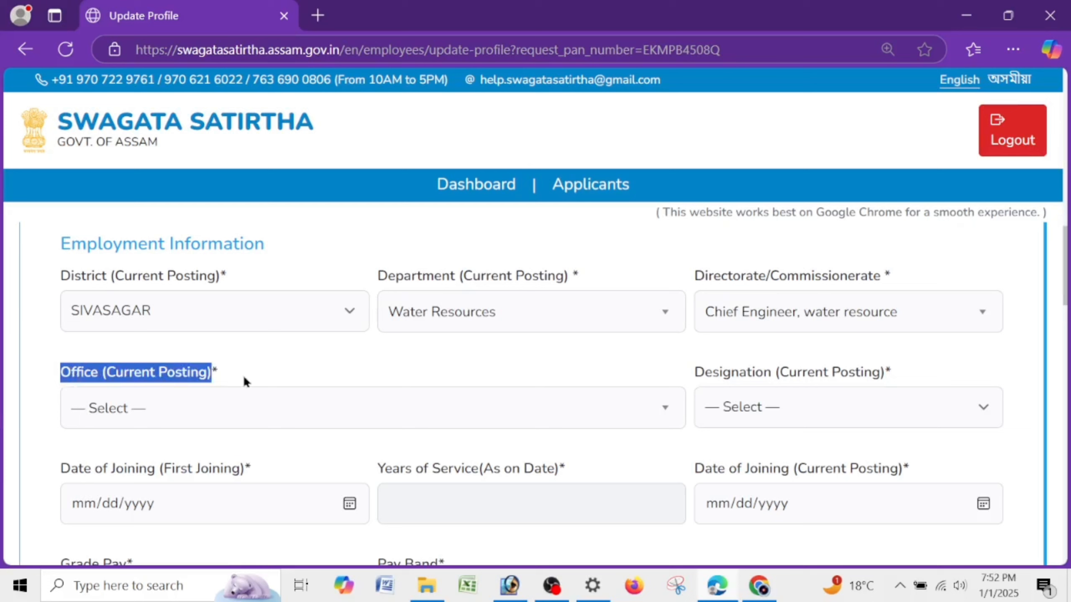
left_click(177, 415)
left_click(72, 378)
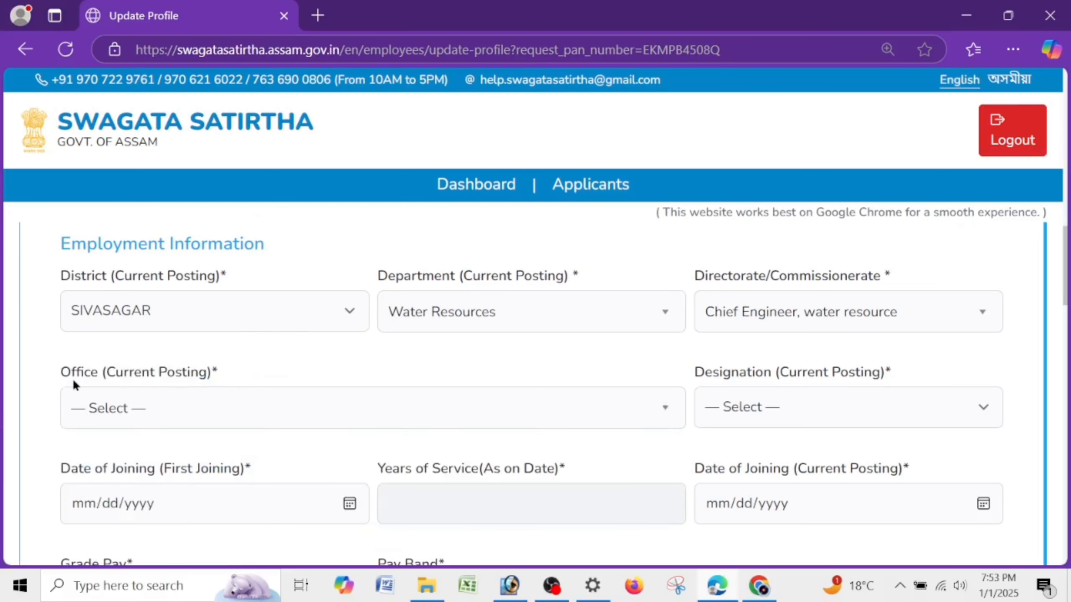
double_click(80, 378)
left_click(145, 412)
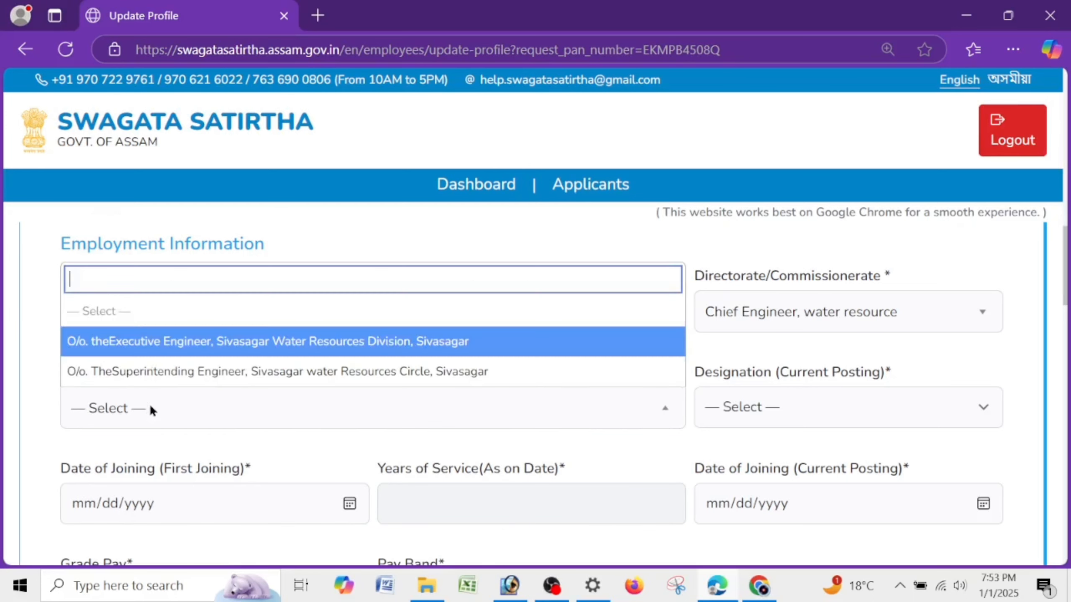
left_click(63, 384)
left_click_drag(62, 386, 213, 375)
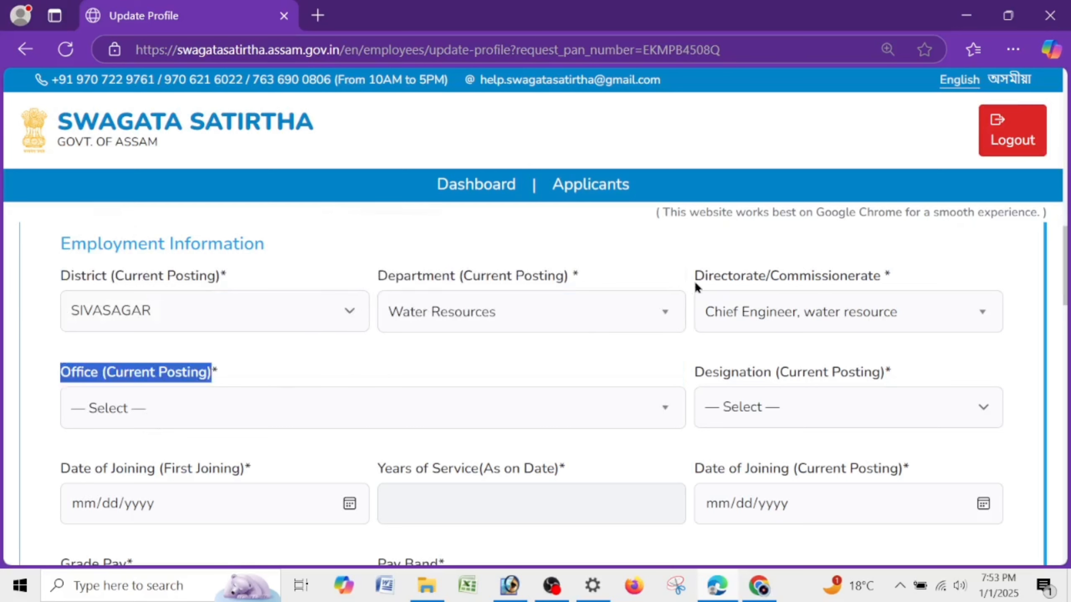
left_click_drag(694, 278, 799, 278)
left_click(237, 367)
left_click(159, 408)
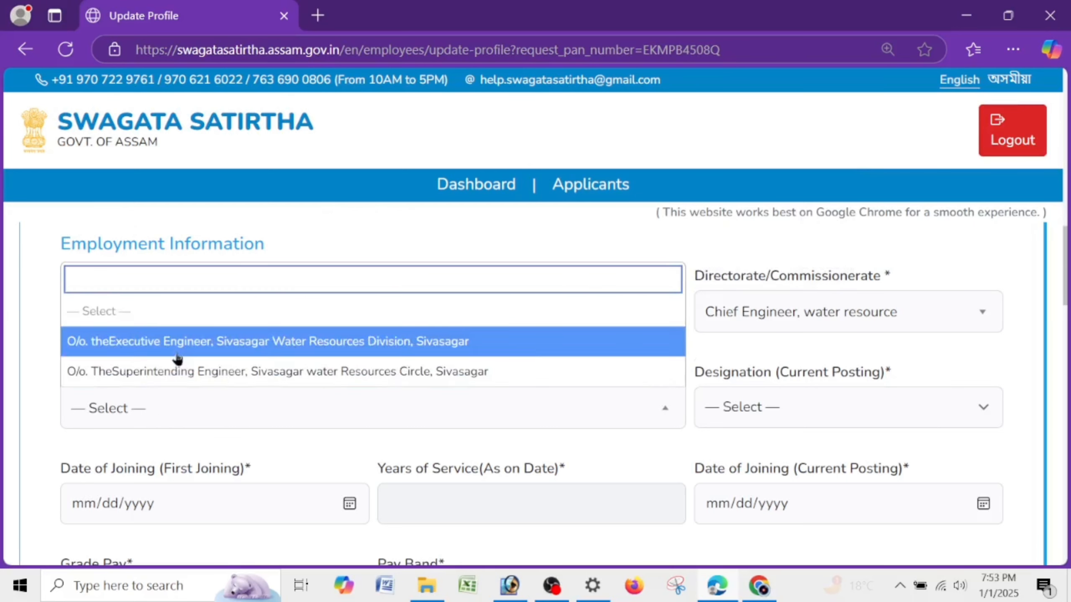
- Pick the Sivasagar Water Resources Division office and set the designation to Khalashi
left_click(332, 351)
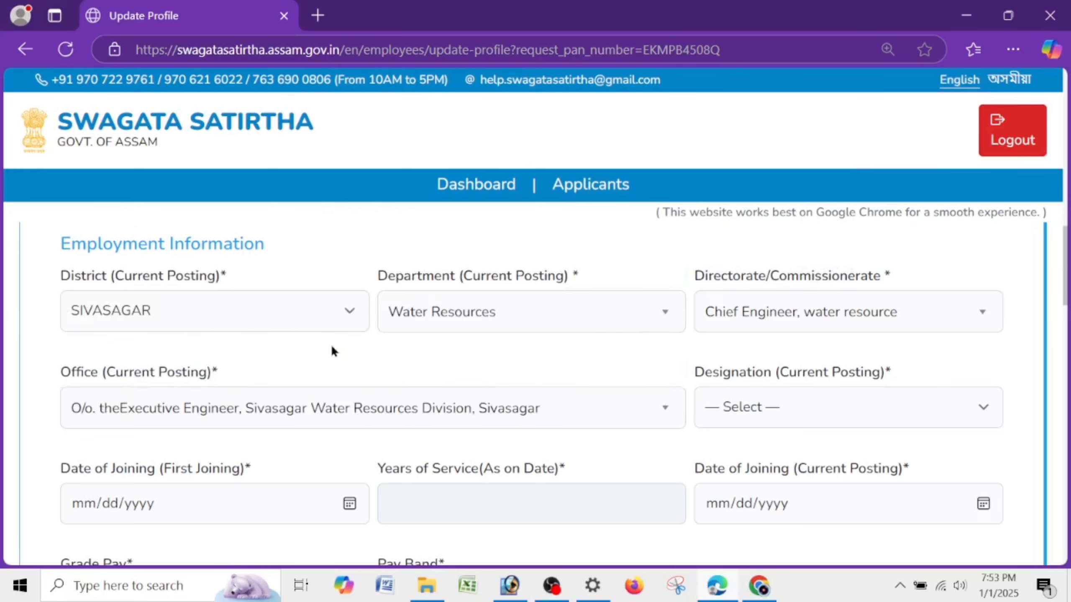
left_click_drag(692, 371, 887, 375)
left_click(817, 411)
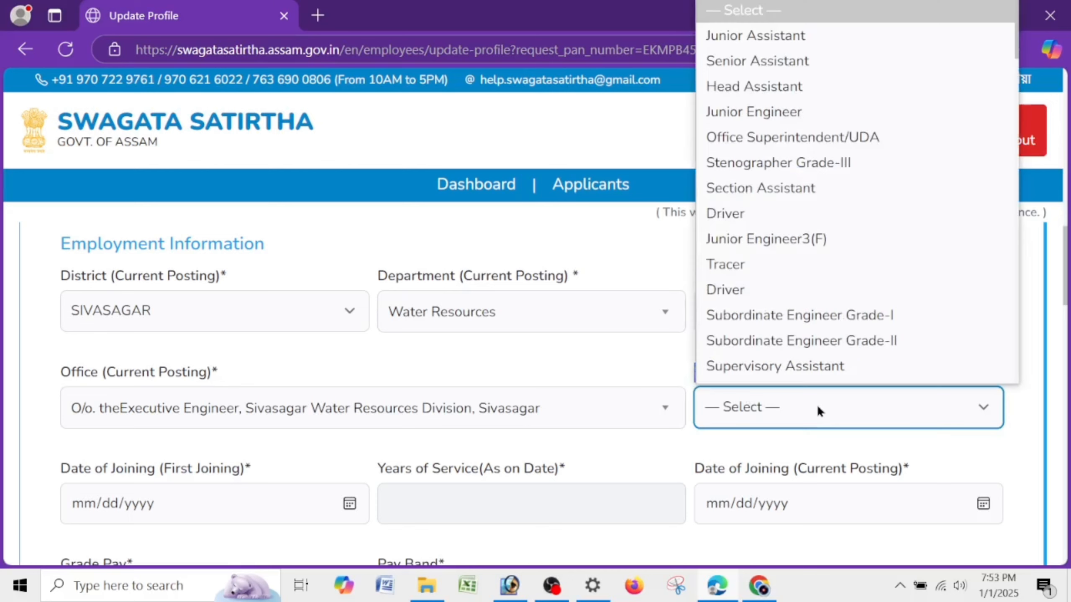
key("k")
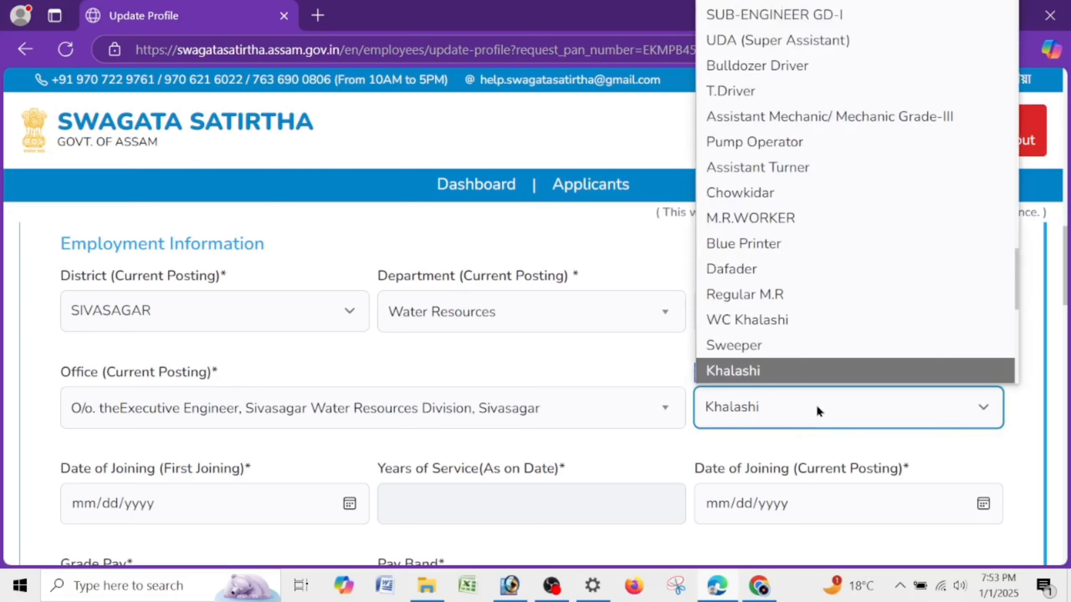
scroll(807, 363, "down", 1)
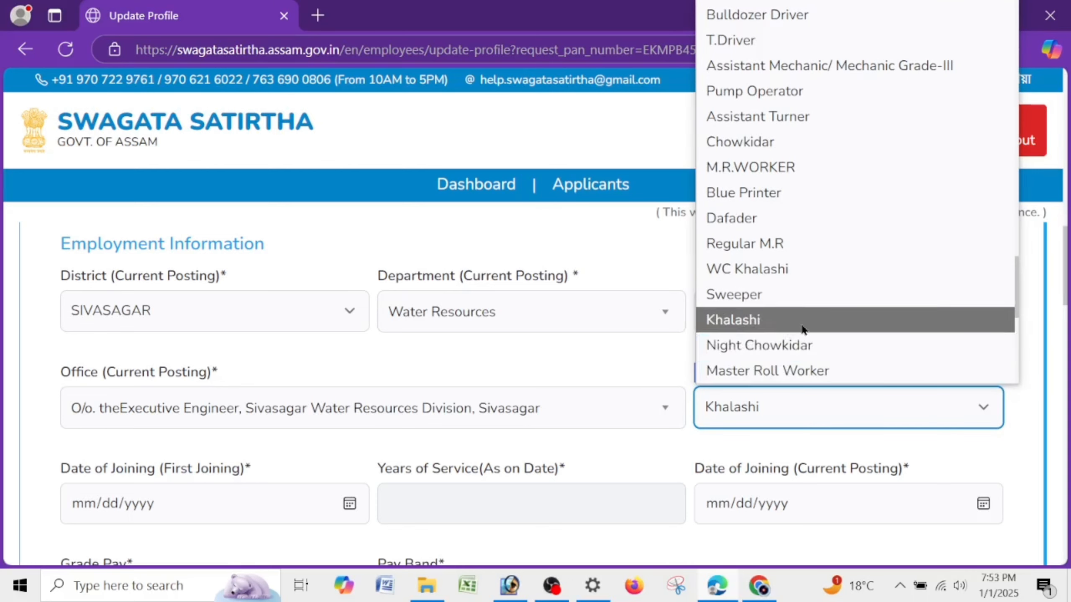
scroll(800, 323, "up", 5)
scroll(801, 322, "up", 15)
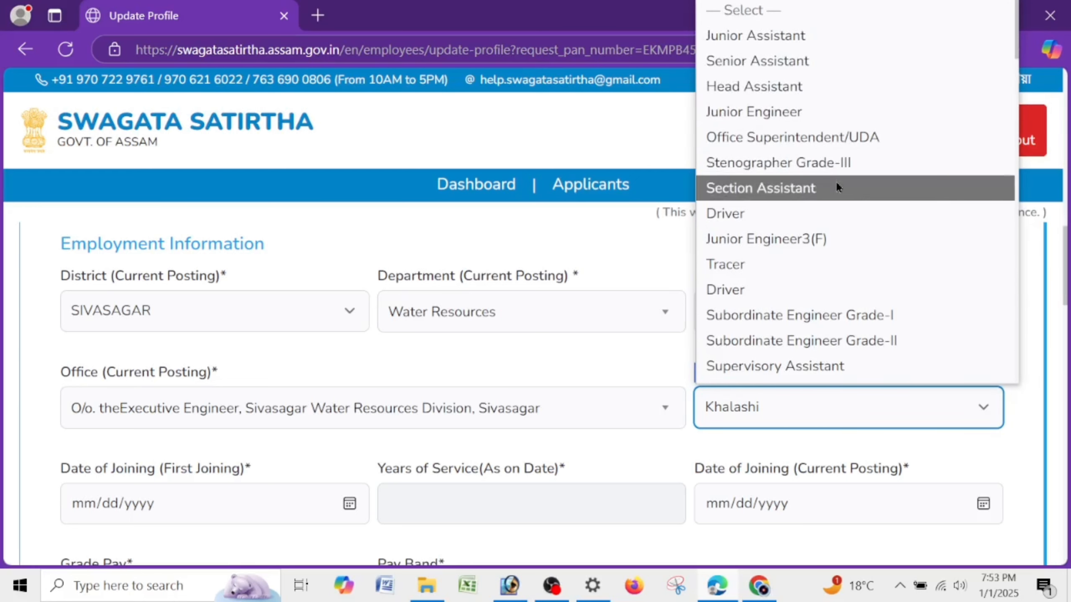
scroll(807, 218, "down", 5)
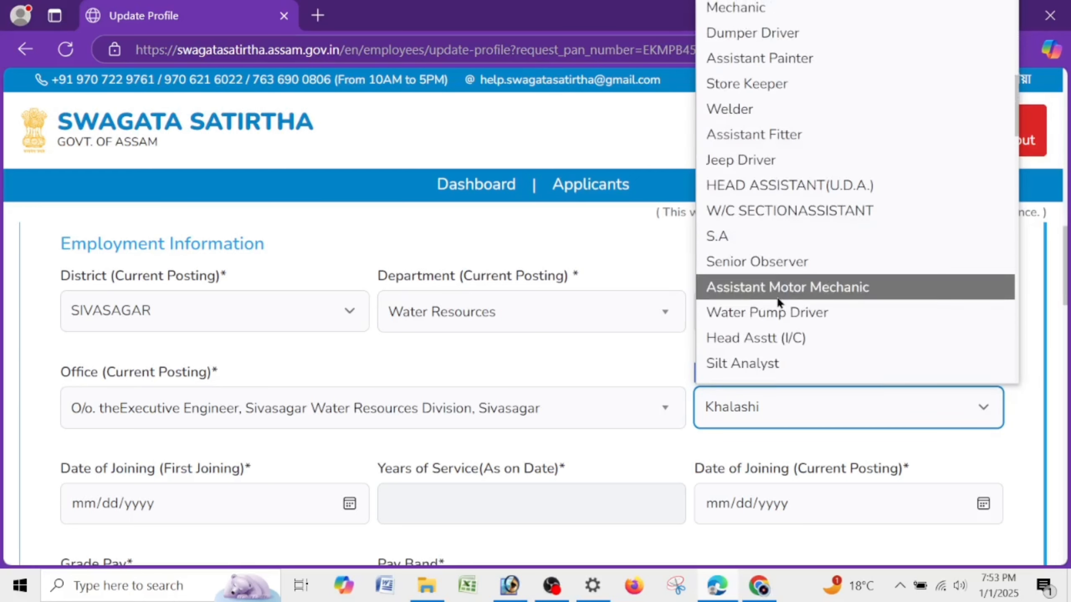
scroll(777, 284, "up", 4)
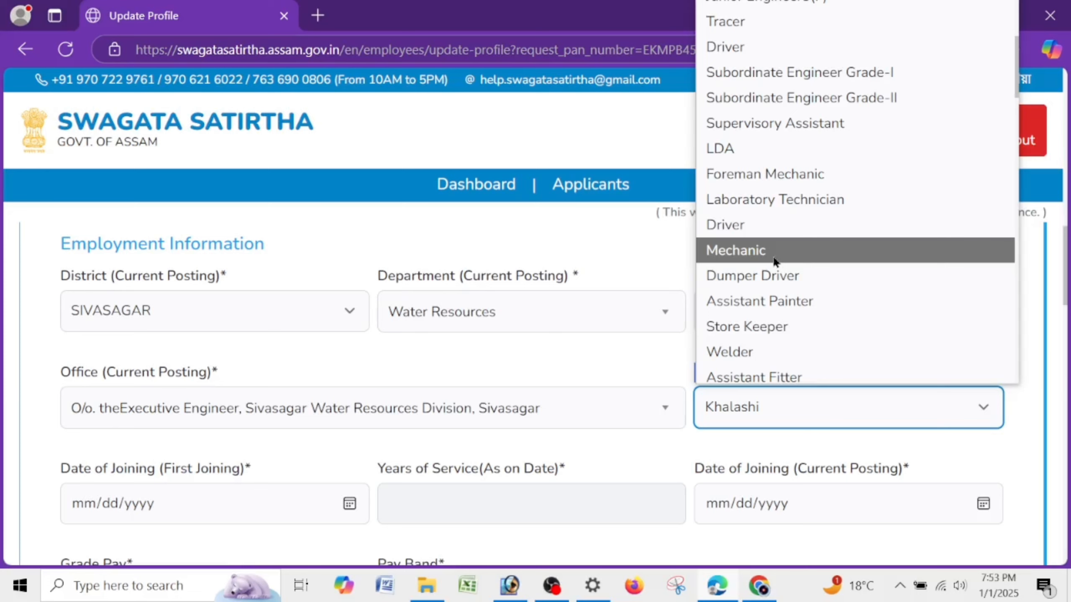
scroll(772, 260, "down", 5)
left_click(745, 369)
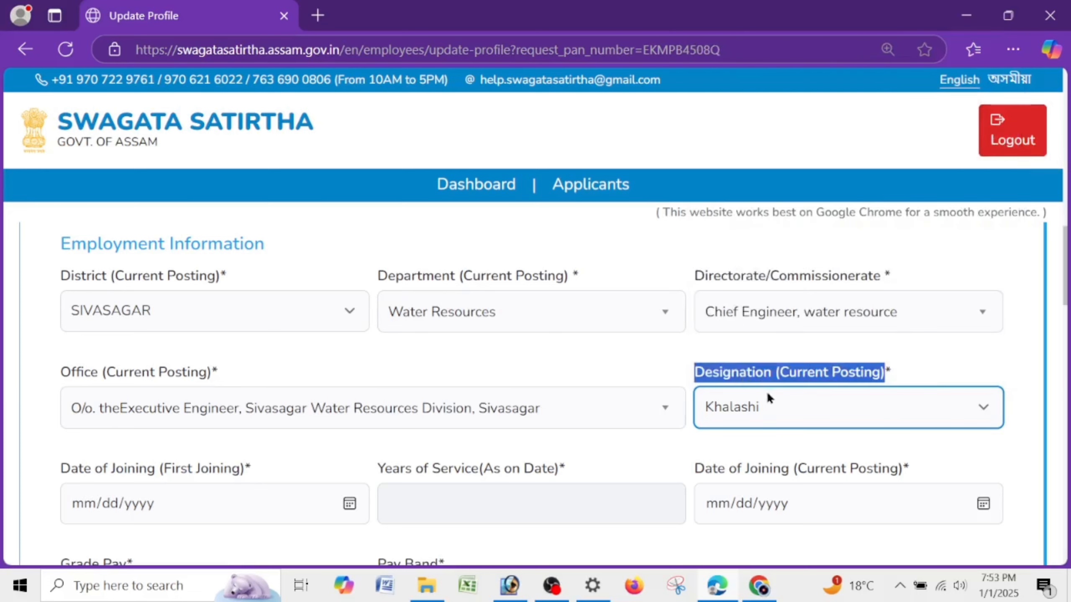
scroll(767, 395, "down", 5)
- Enter 06052021 as the first Date of Joining and check the Years of Service value
left_click_drag(46, 225, 253, 234)
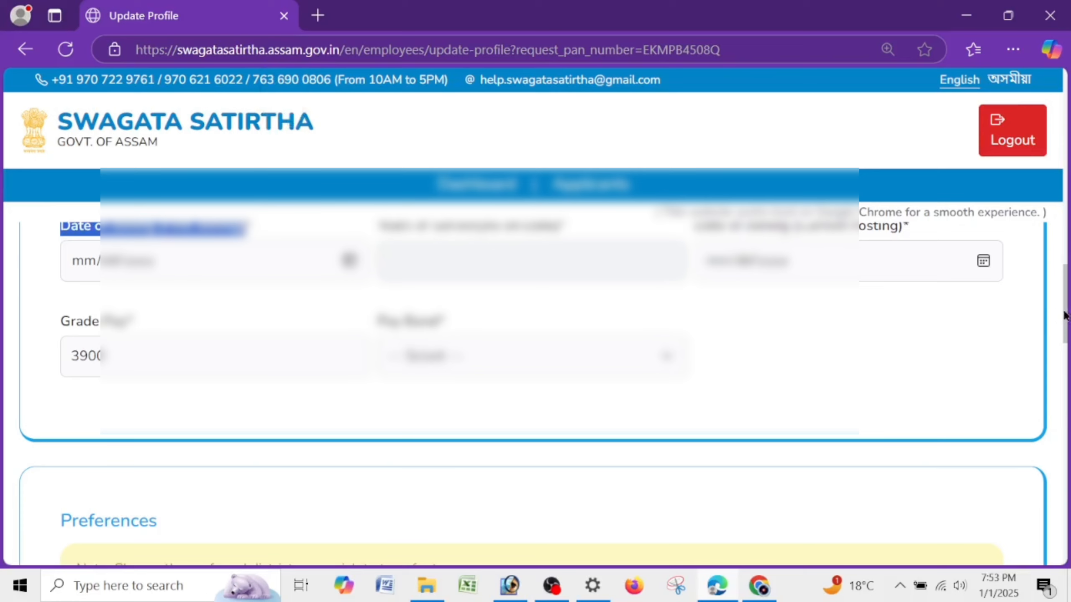
scroll(1063, 315, "up", 1)
left_click(120, 321)
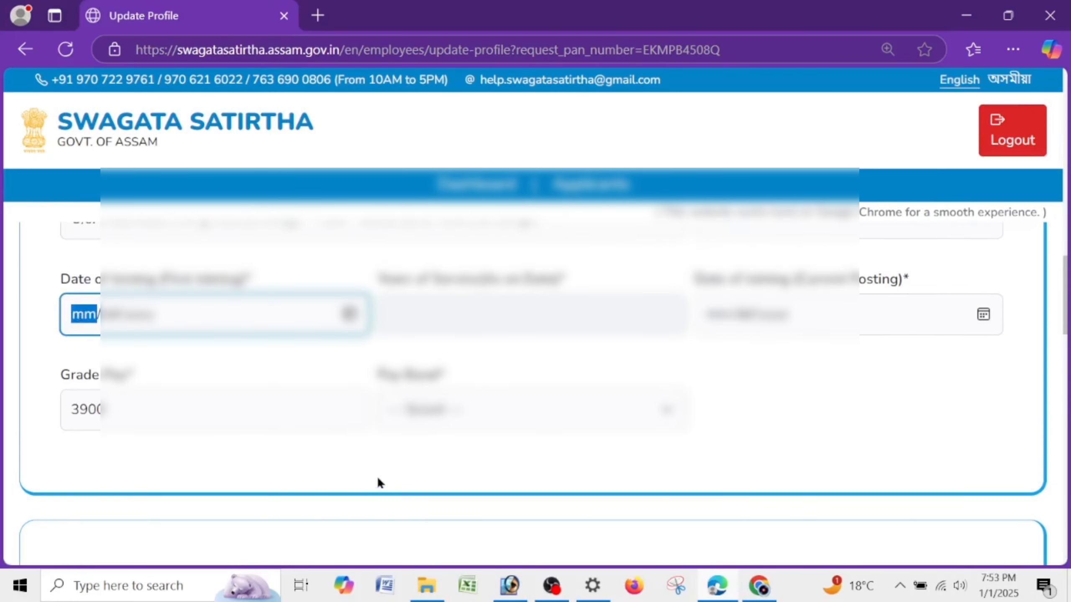
type("06052021")
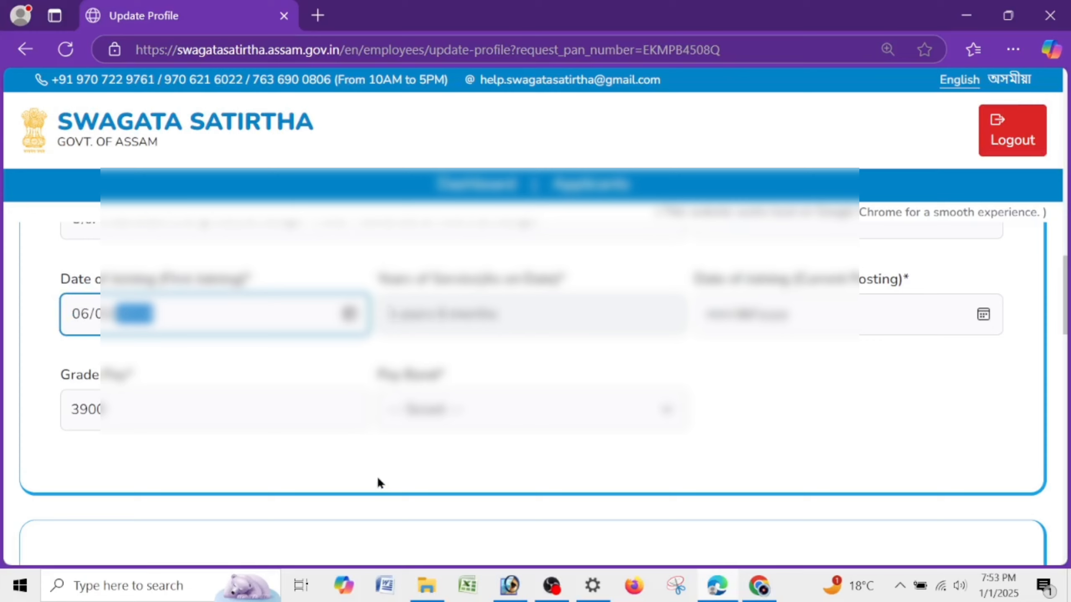
left_click(104, 338)
left_click_drag(366, 286, 534, 277)
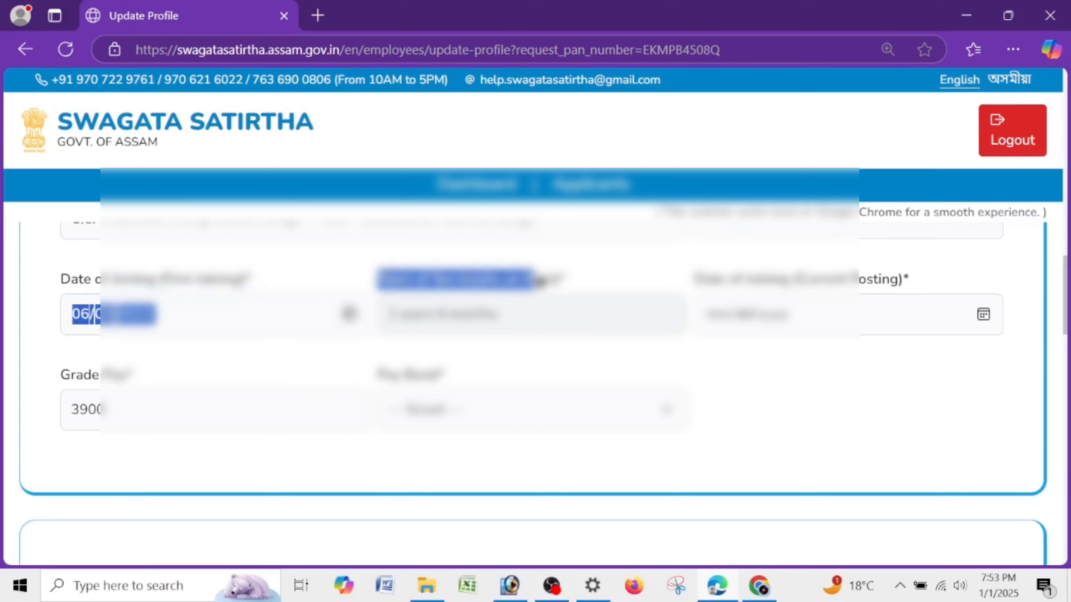
left_click(527, 340)
left_click_drag(379, 282, 563, 280)
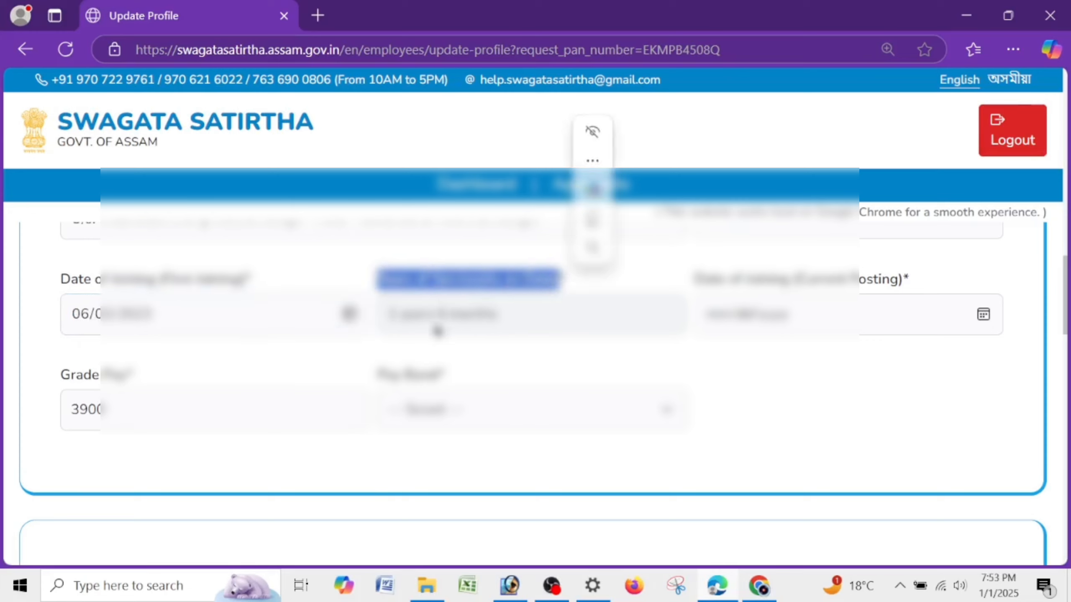
left_click_drag(383, 316, 531, 308)
left_click(653, 377)
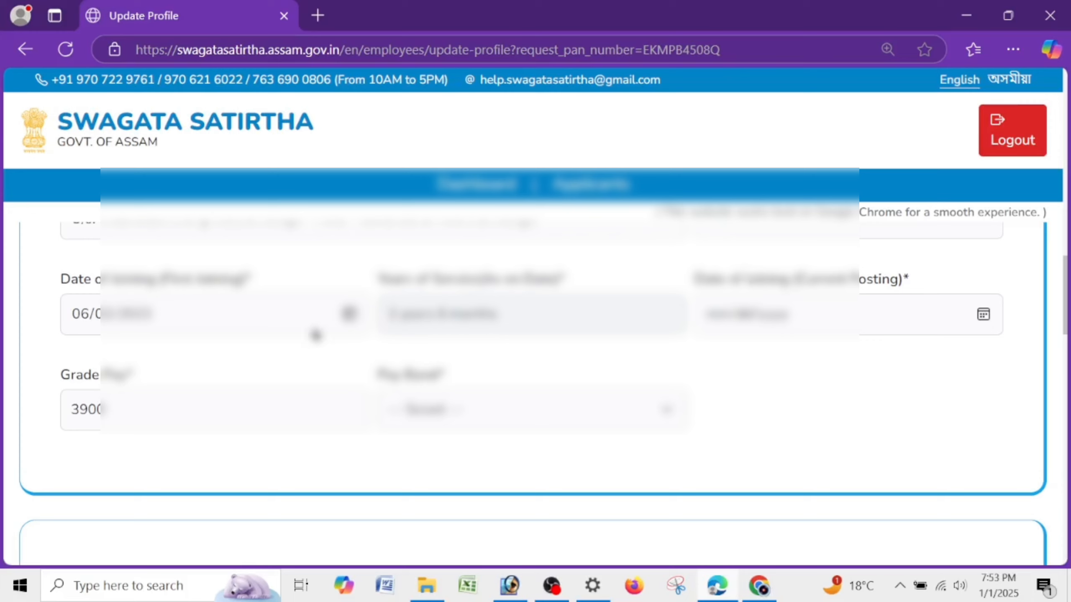
left_click_drag(38, 287, 251, 279)
left_click(554, 342)
- Enter the Date of Joining (Current Posting), correcting the year to 2021
left_click_drag(679, 284, 946, 278)
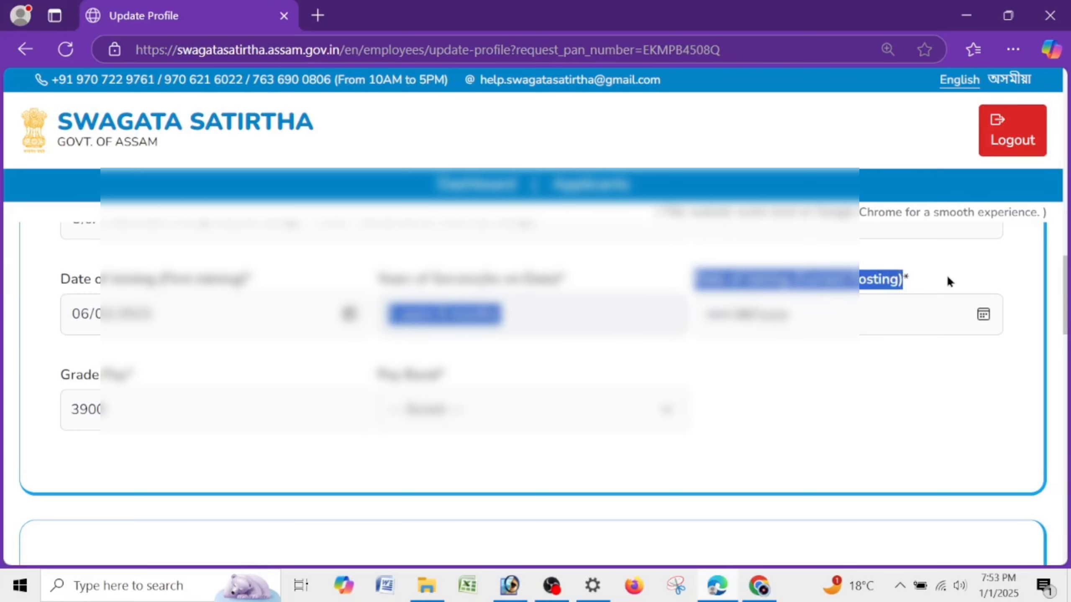
left_click(857, 304)
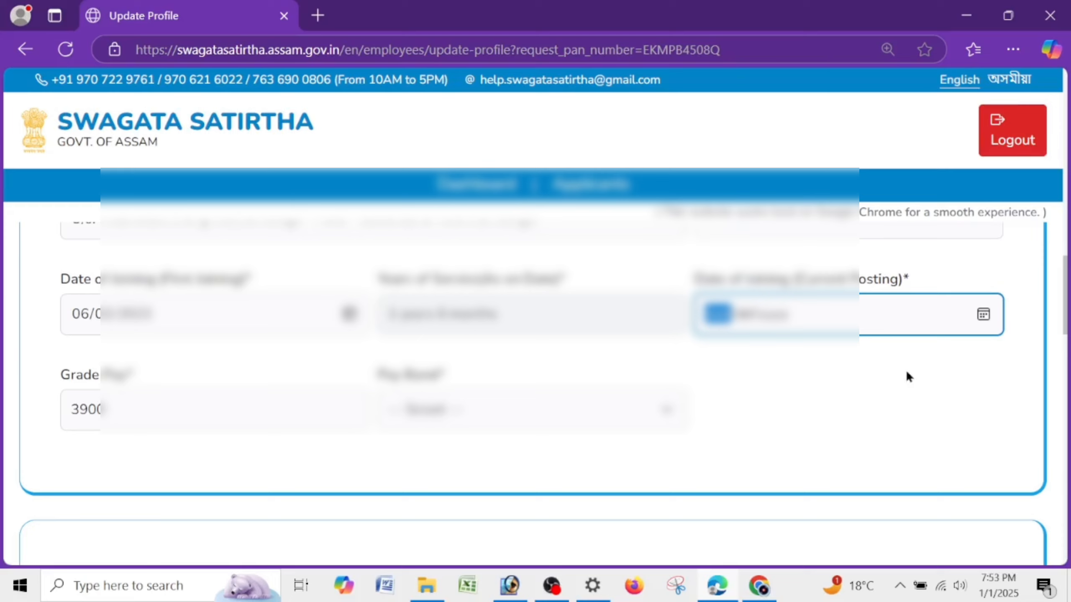
type("06022")
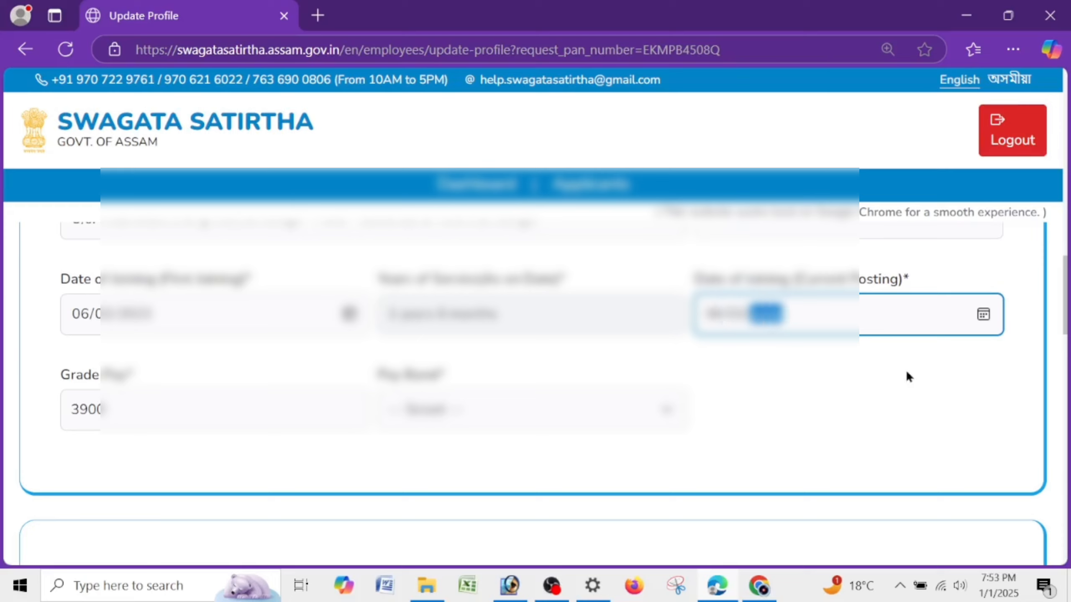
key("BackSpace")
type("20211")
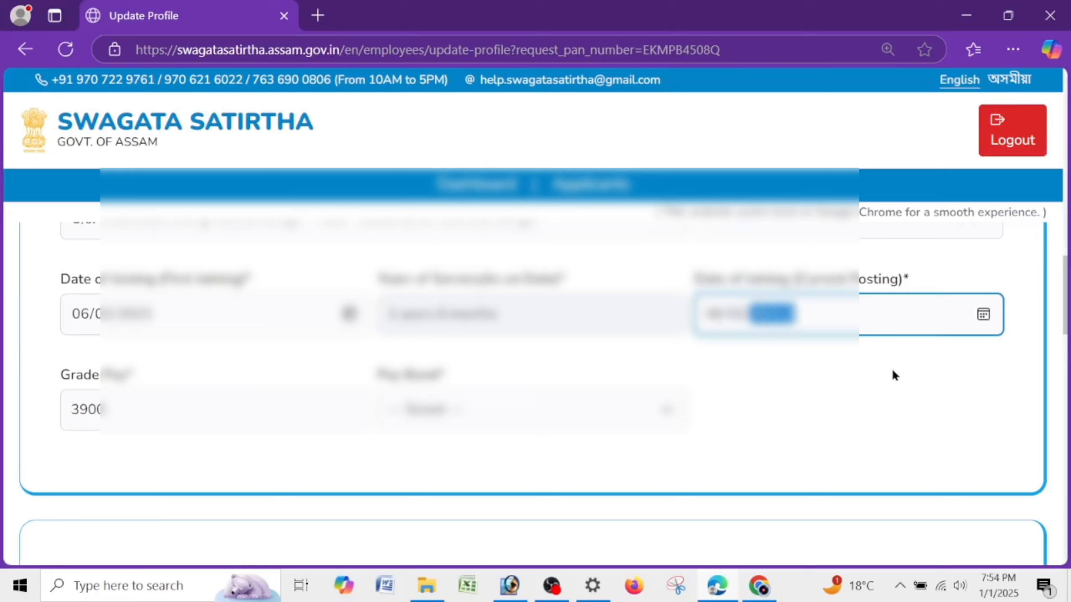
key("BackSpace")
type("2021")
left_click(891, 368)
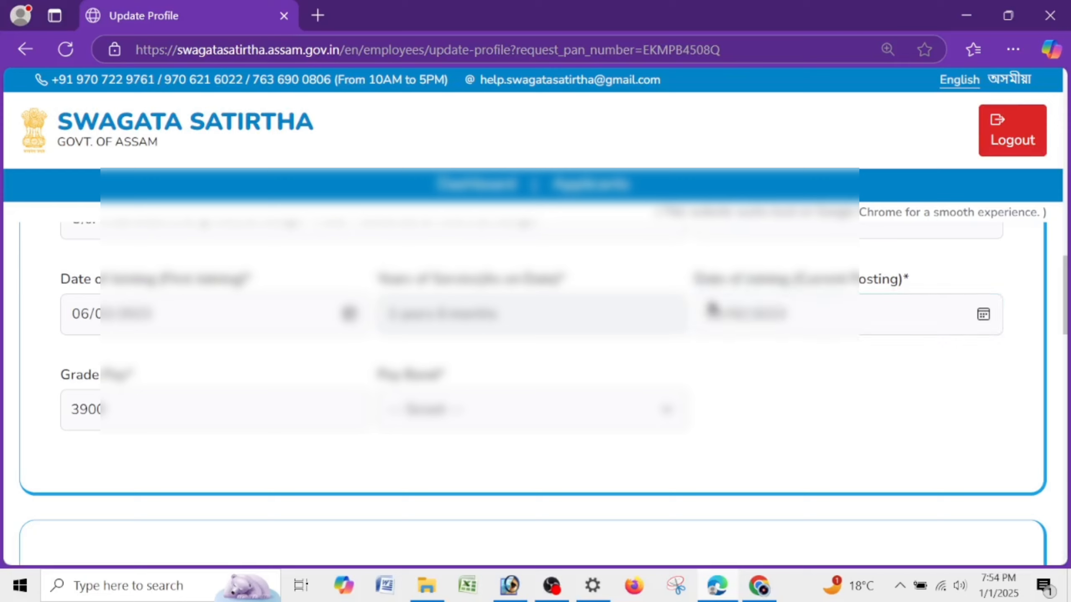
double_click(78, 415)
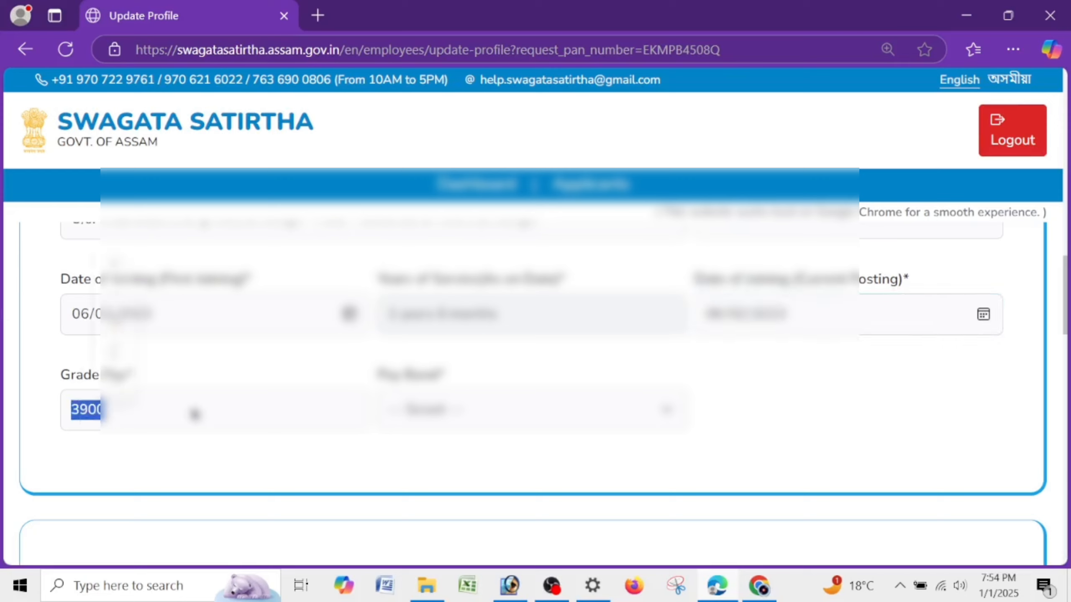
left_click(358, 386)
left_click_drag(373, 373, 491, 406)
left_click(494, 410)
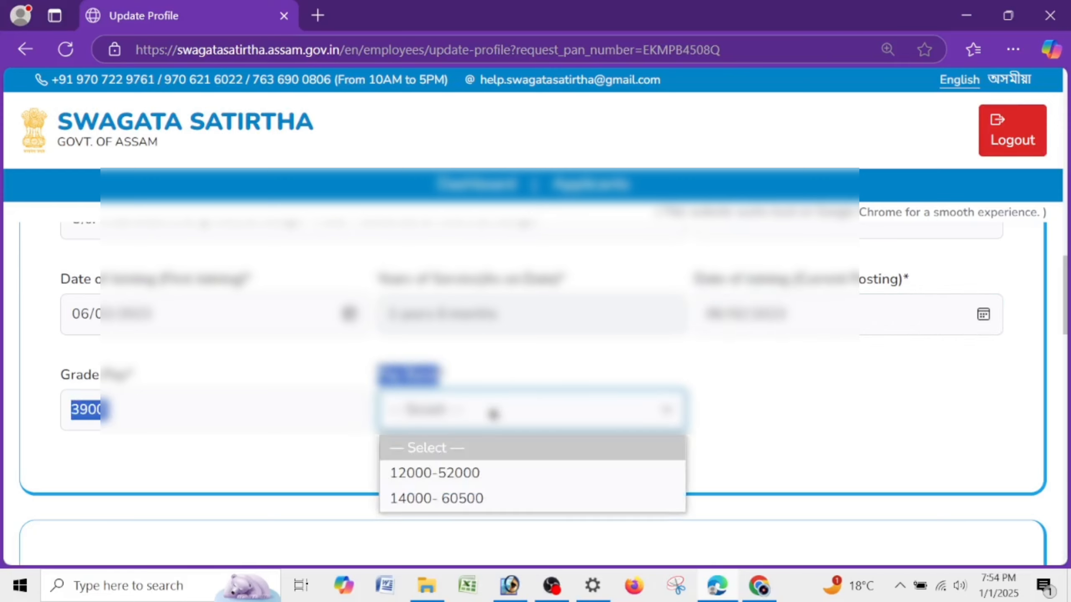
left_click(491, 474)
left_click(465, 421)
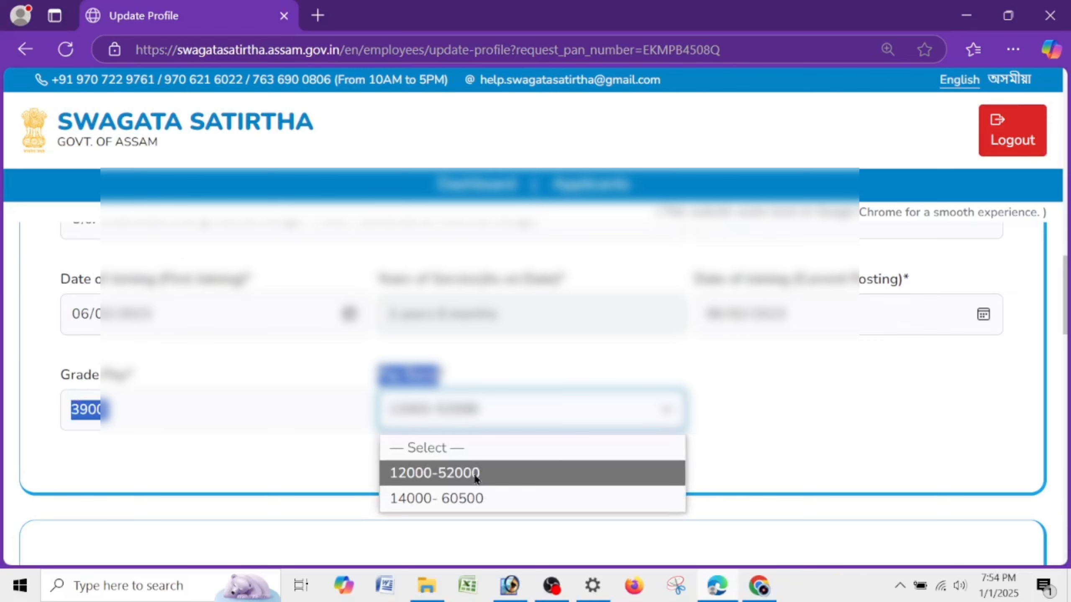
left_click(477, 472)
- Set the 1st, 2nd and 3rd district preferences to JORHAT
left_click(473, 470)
scroll(473, 464, "down", 5)
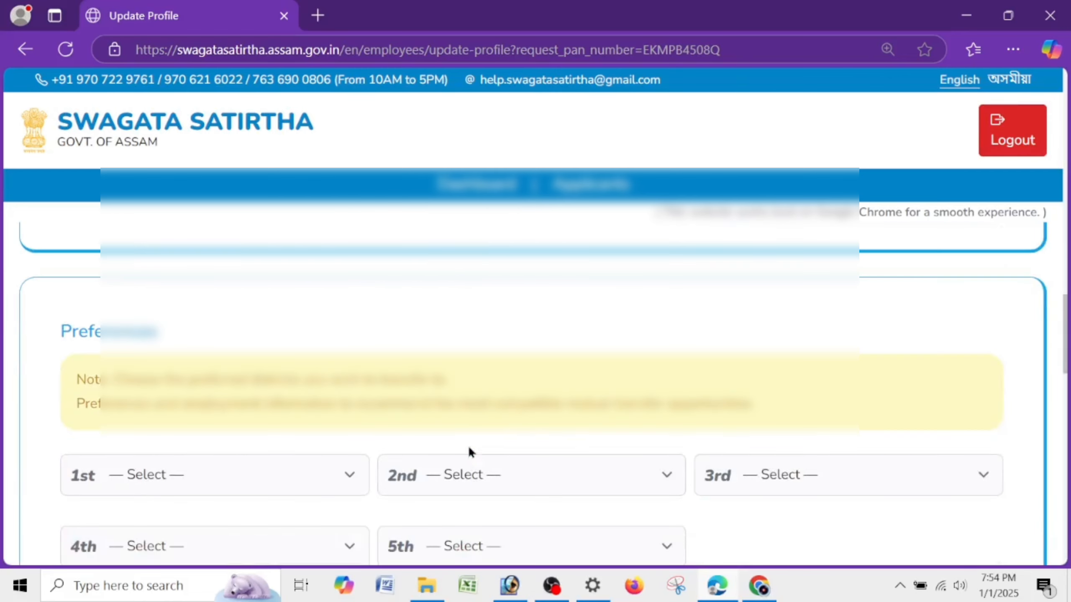
scroll(255, 339, "down", 5)
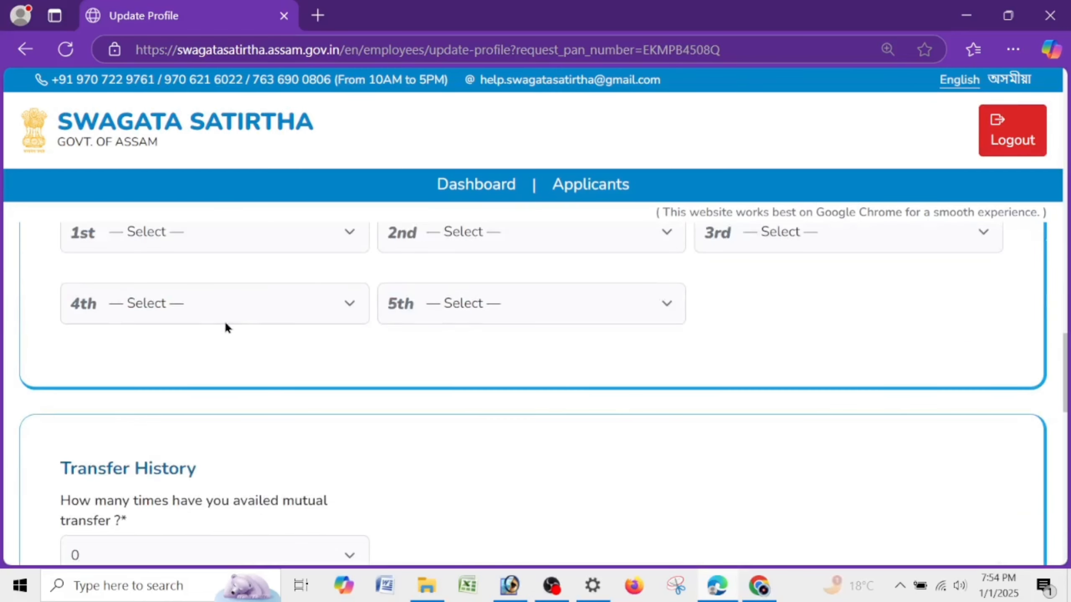
left_click(237, 233)
key("j")
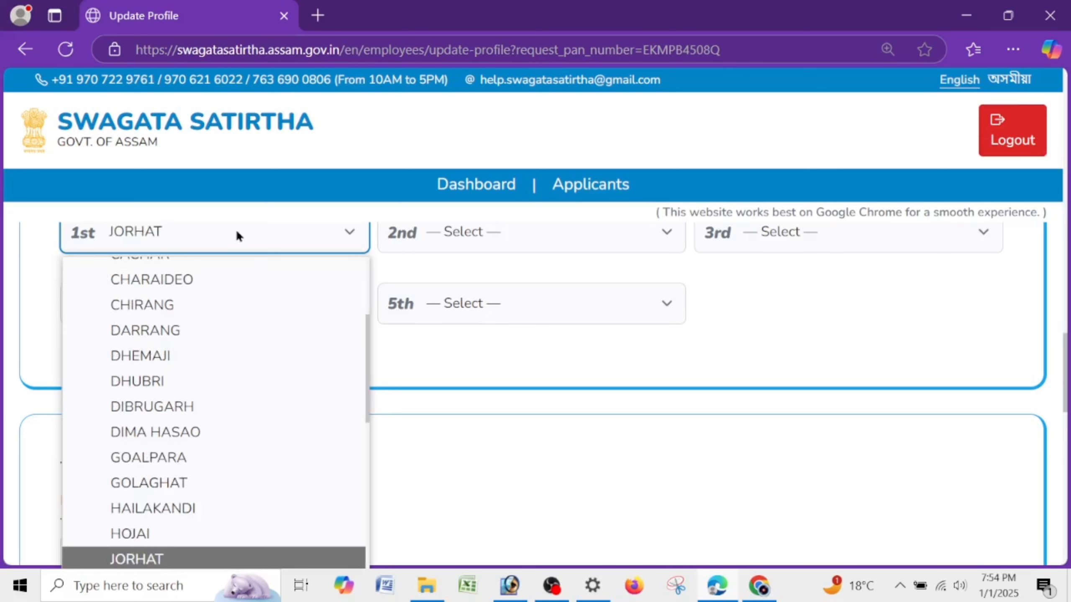
left_click(191, 553)
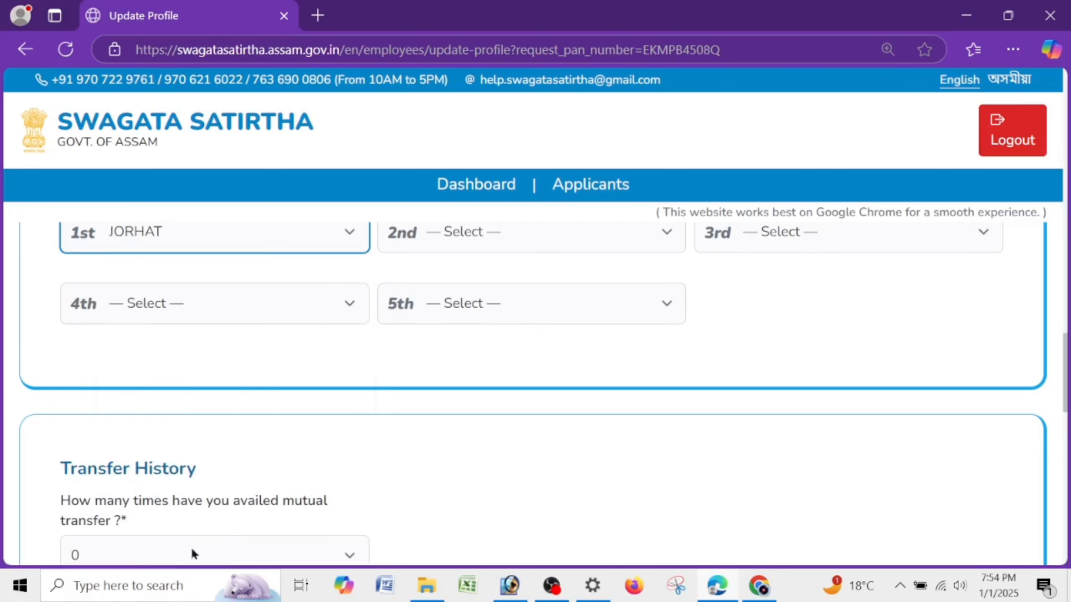
left_click(440, 247)
key("j")
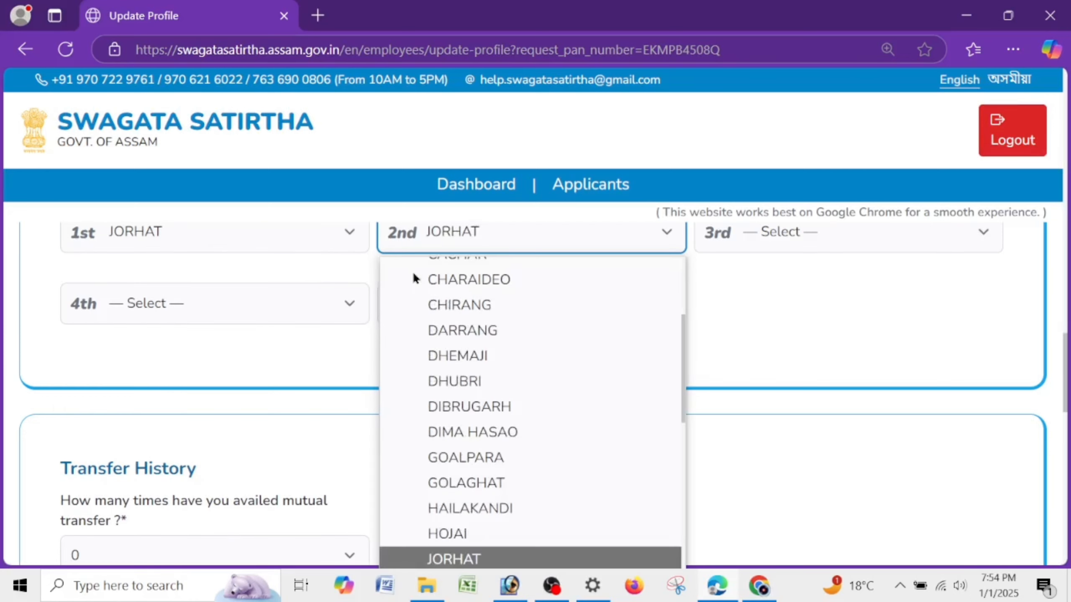
left_click(538, 566)
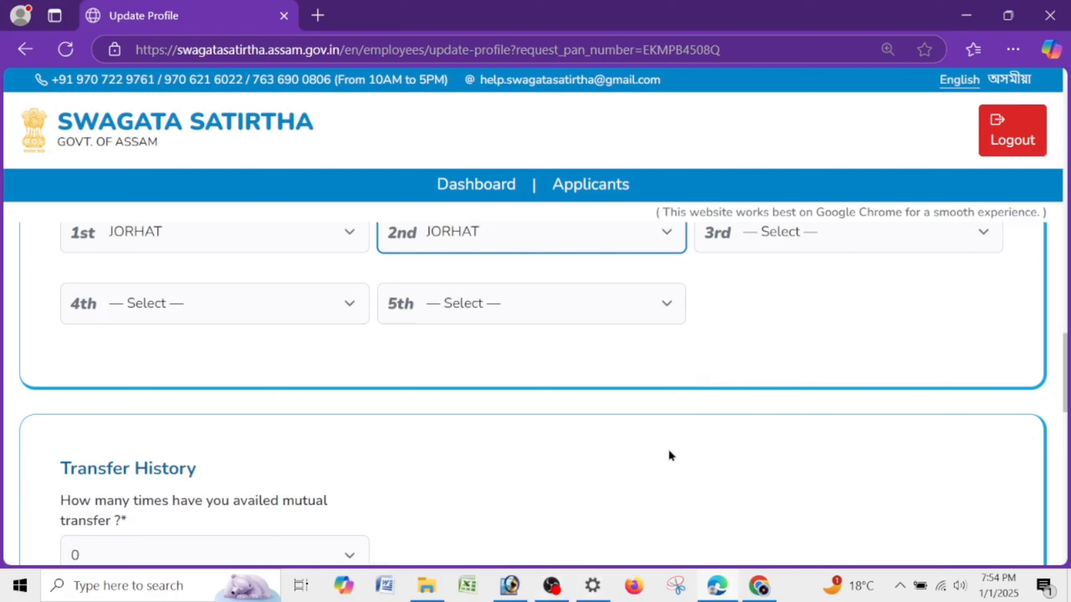
left_click(787, 232)
key("j")
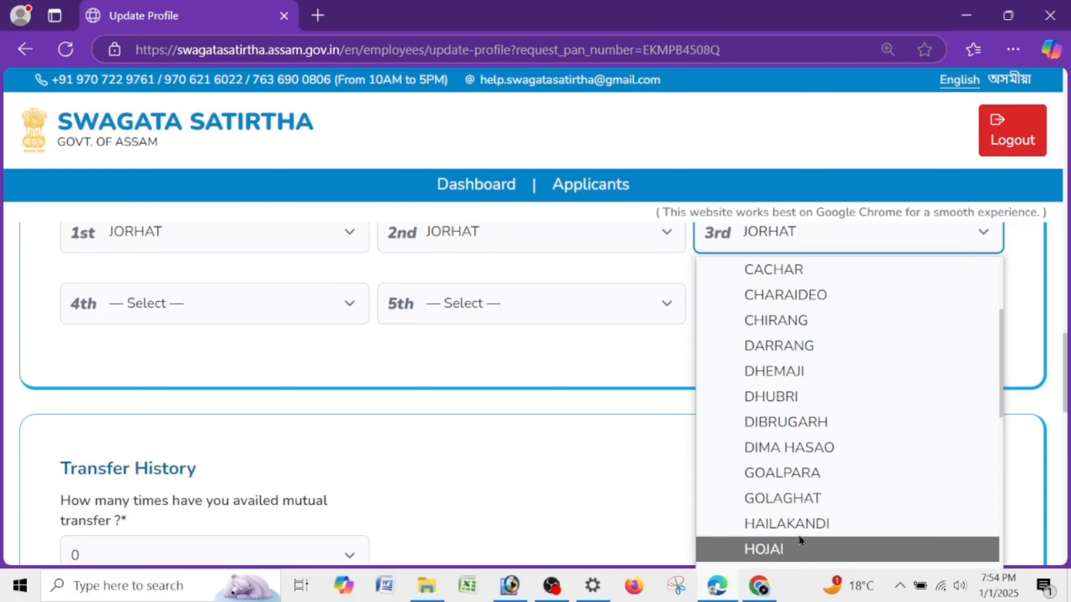
scroll(794, 524, "down", 1)
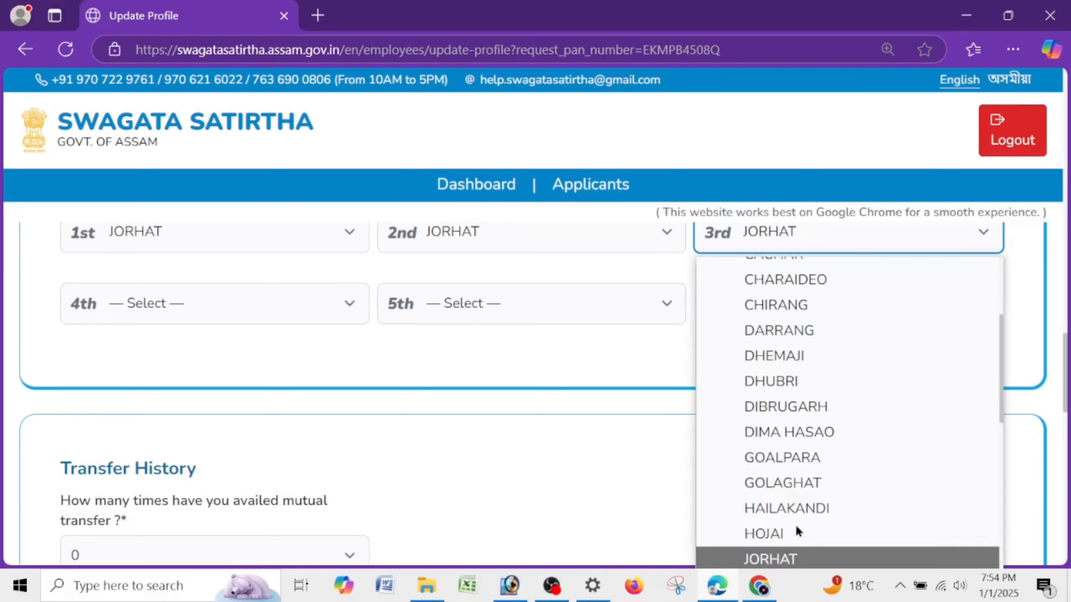
left_click(763, 560)
- Set the 4th and 5th district preferences to JORHAT as well
left_click(195, 309)
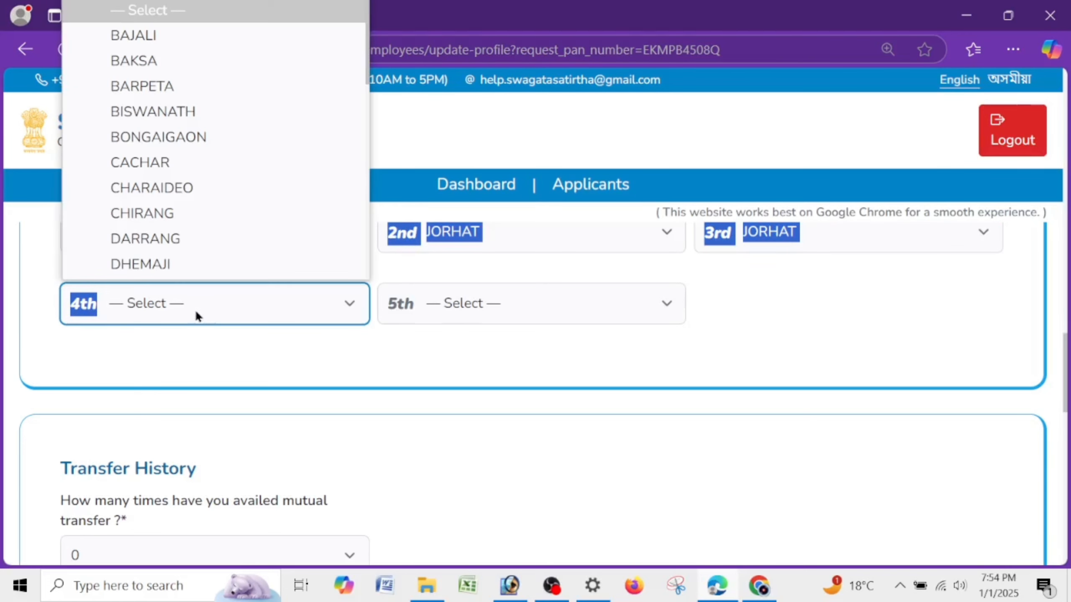
key("j")
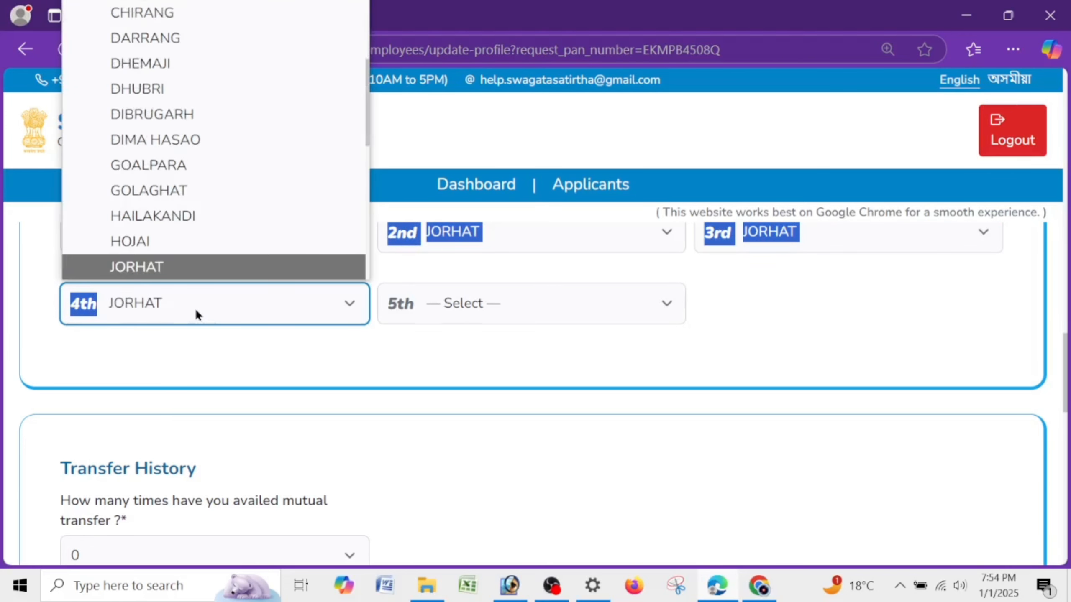
left_click(139, 263)
left_click(581, 302)
key("j")
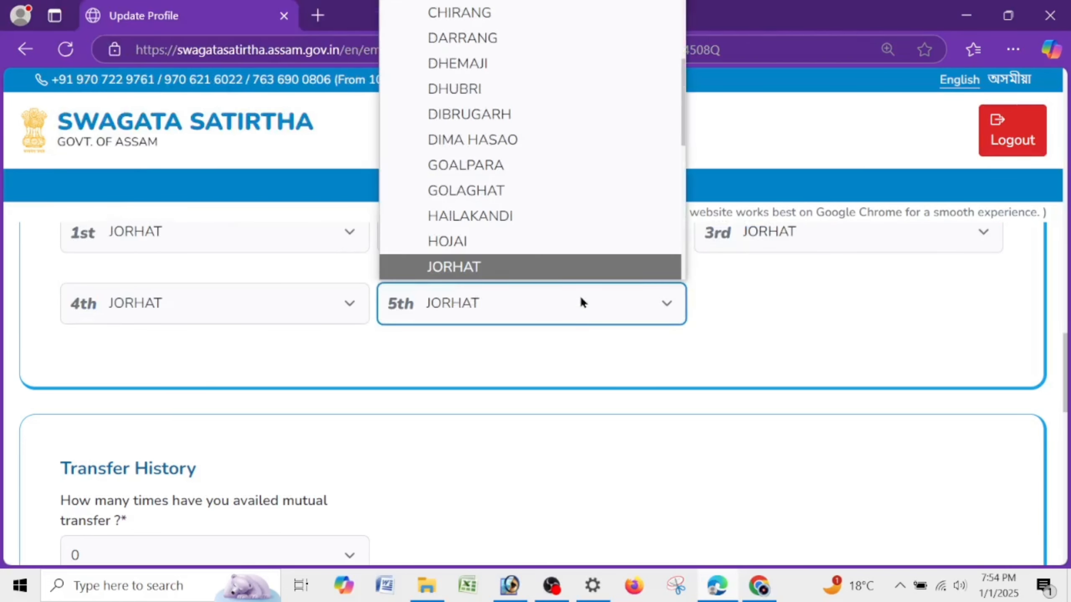
left_click(604, 266)
left_click(848, 316)
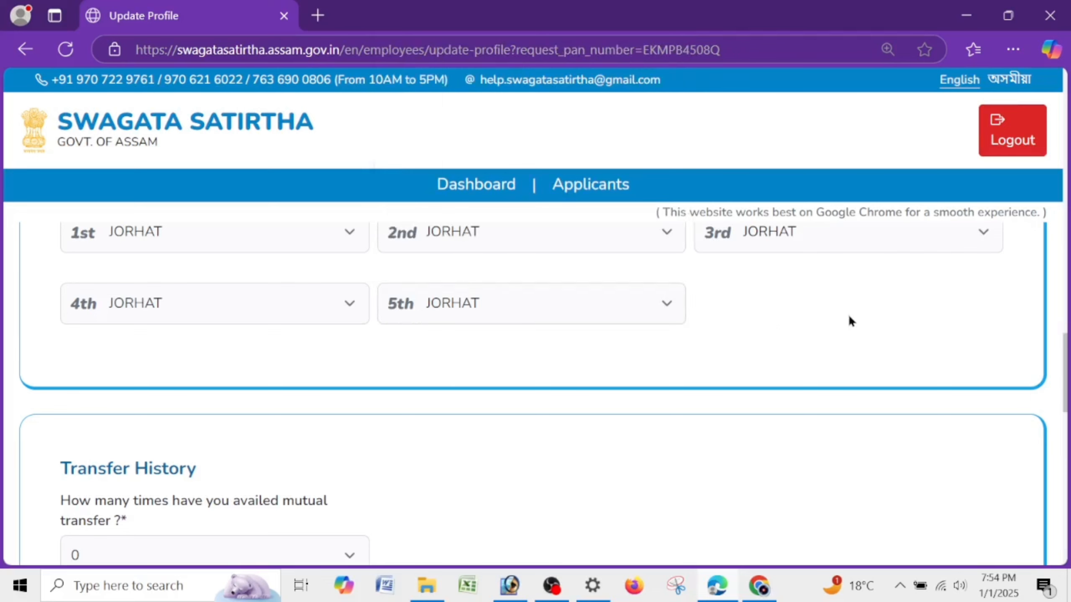
scroll(674, 363, "down", 5)
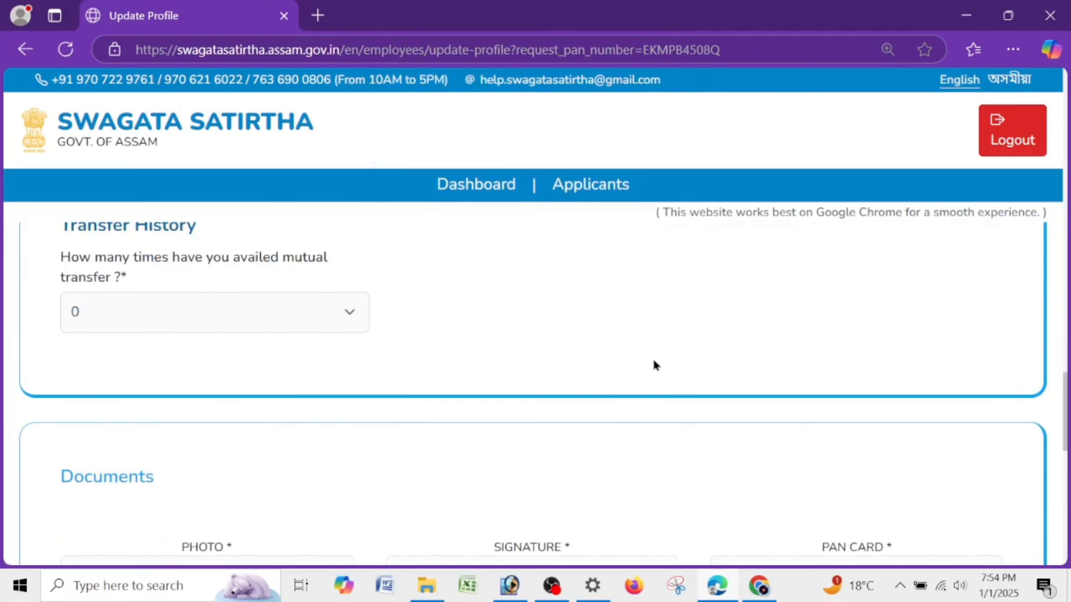
left_click_drag(41, 263, 107, 262)
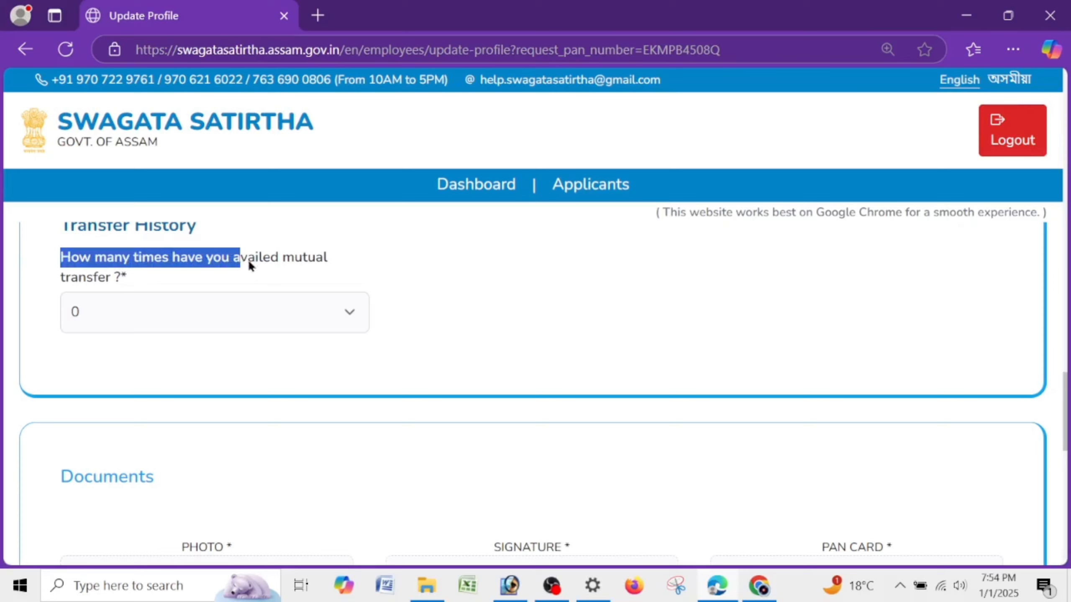
left_click_drag(249, 265, 332, 273)
left_click(306, 323)
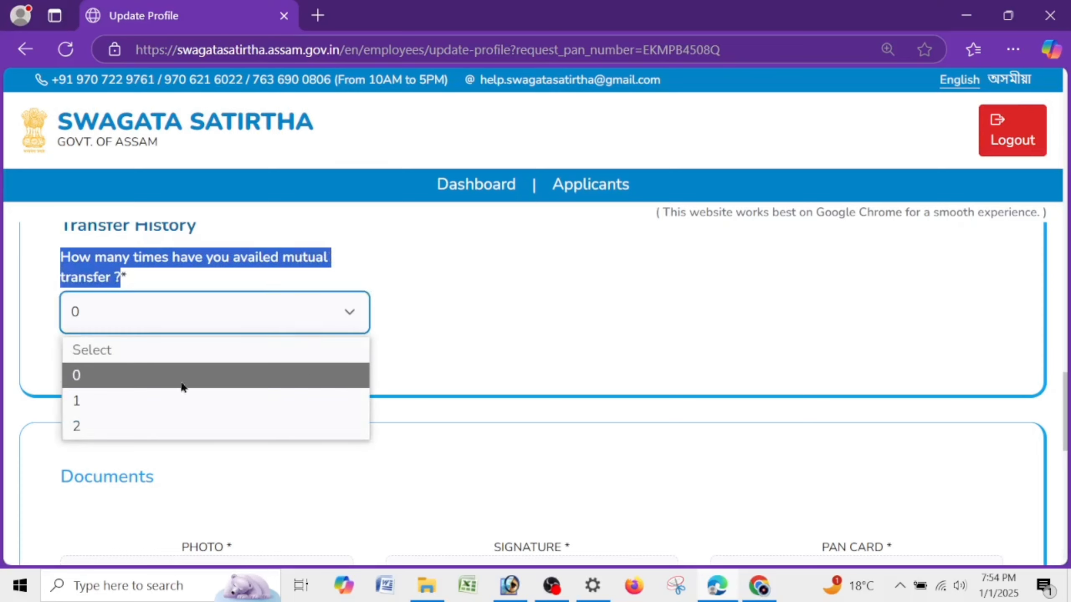
left_click(92, 406)
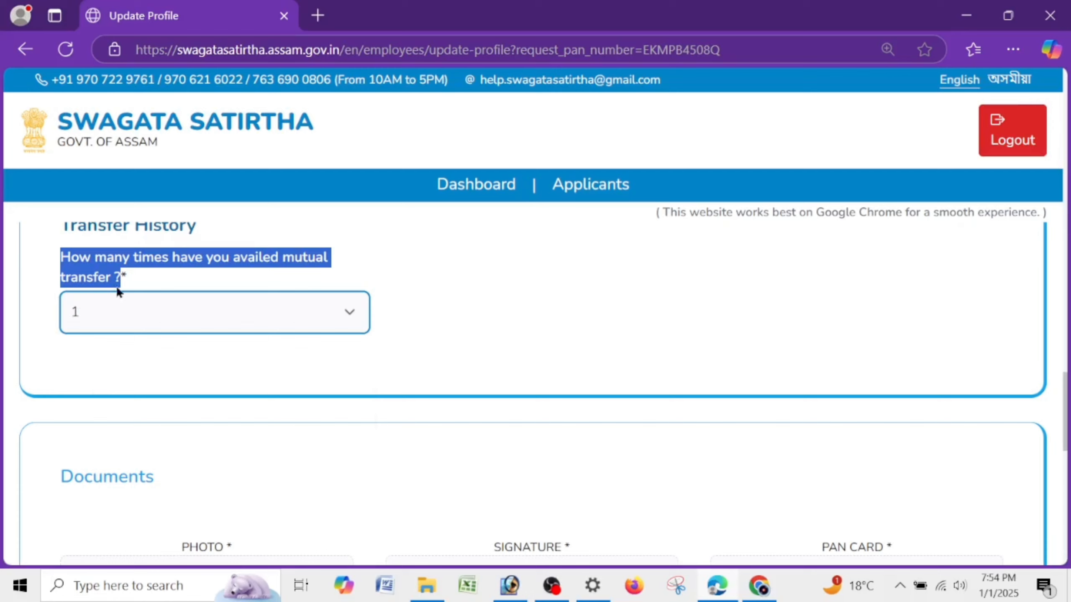
left_click(117, 311)
left_click(117, 377)
left_click(696, 297)
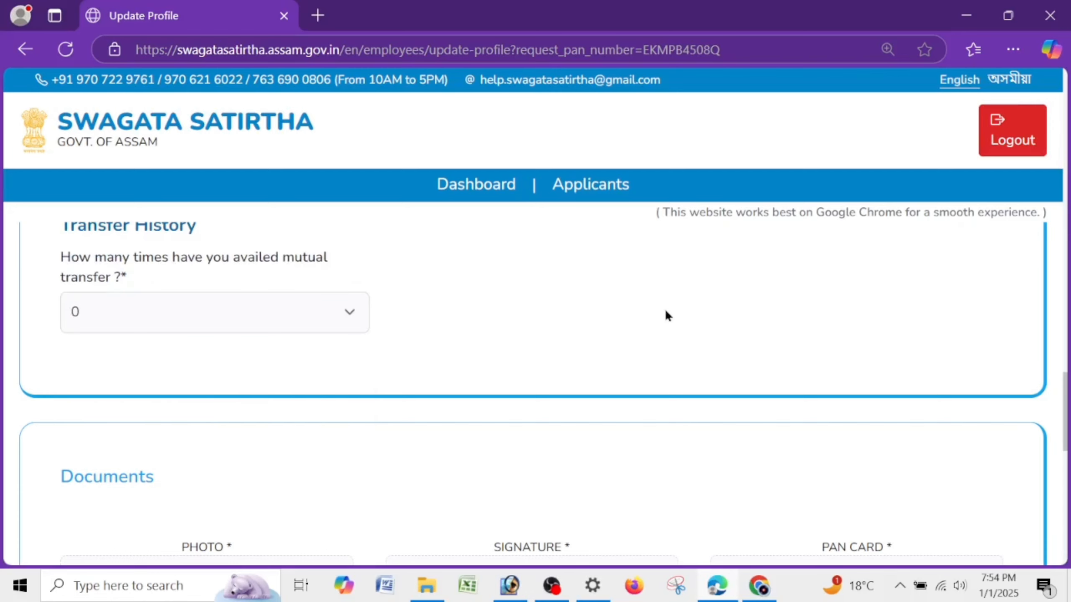
scroll(666, 315, "down", 5)
left_click_drag(49, 240, 177, 238)
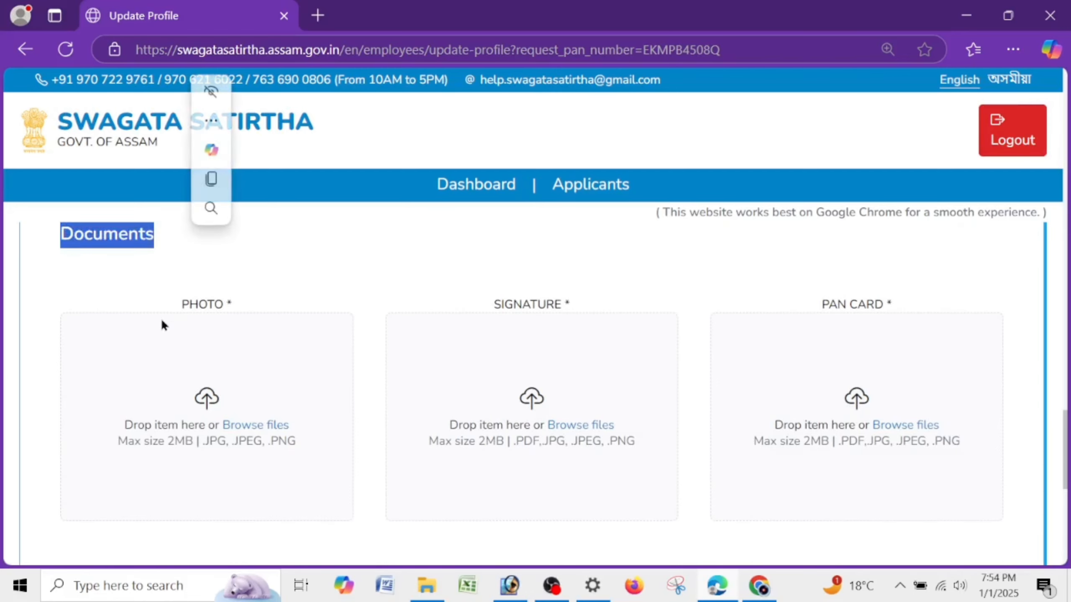
left_click_drag(177, 305, 261, 303)
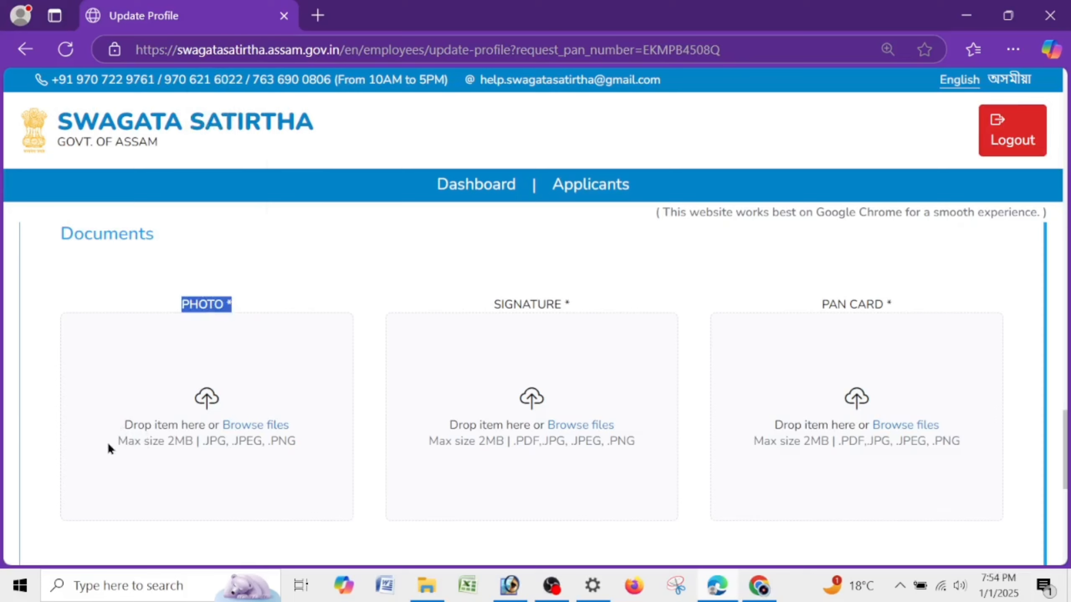
left_click_drag(108, 446, 269, 464)
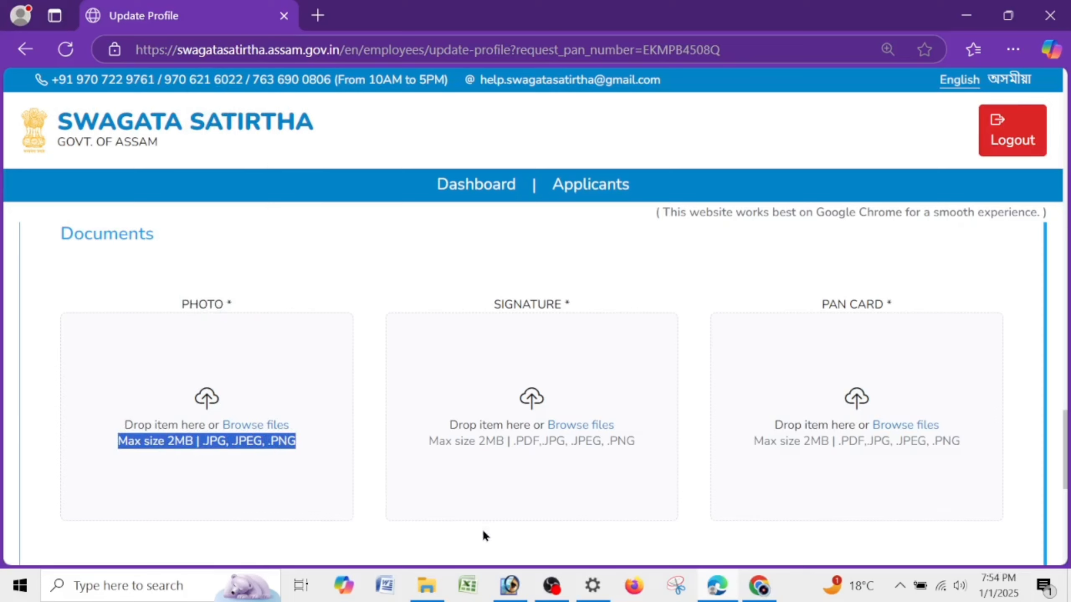
left_click_drag(567, 304, 493, 304)
left_click_drag(430, 441, 661, 455)
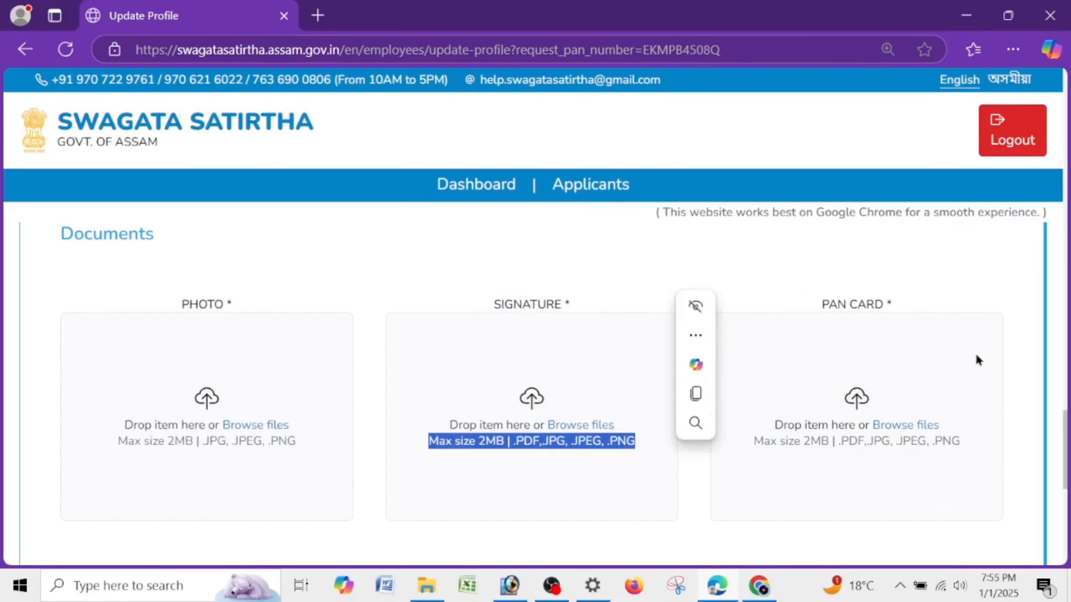
left_click_drag(816, 309, 920, 355)
left_click_drag(737, 448, 961, 443)
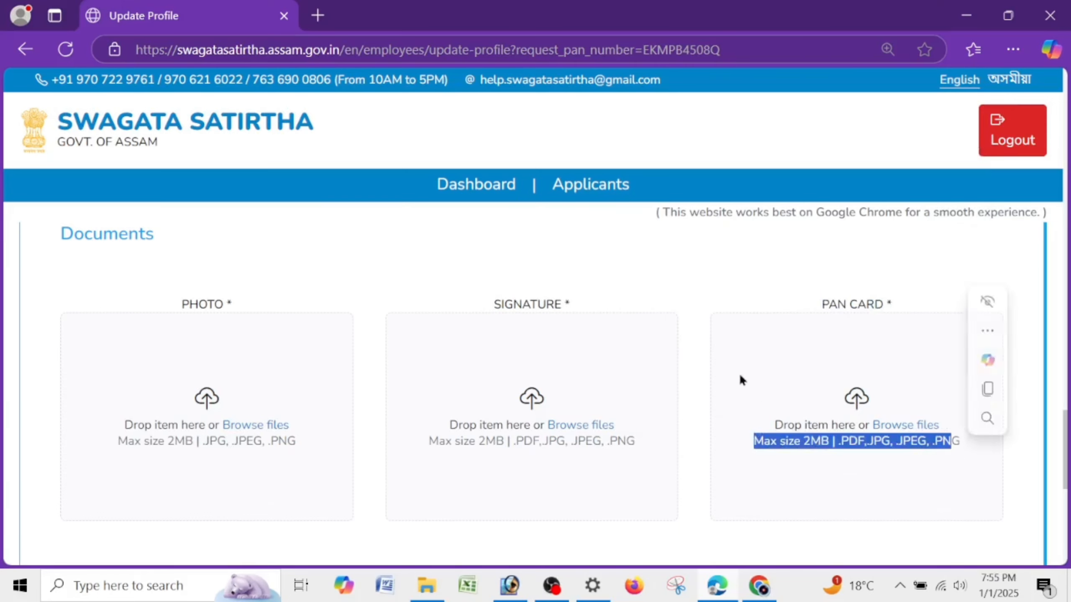
left_click(739, 373)
scroll(562, 397, "down", 5)
left_click_drag(128, 362, 315, 361)
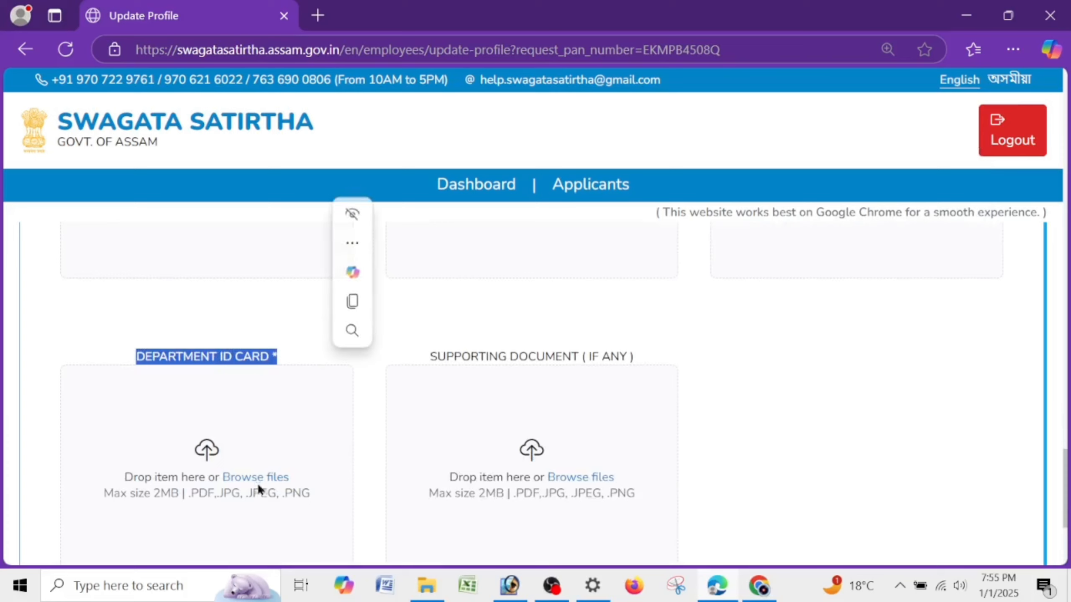
left_click_drag(96, 494, 320, 494)
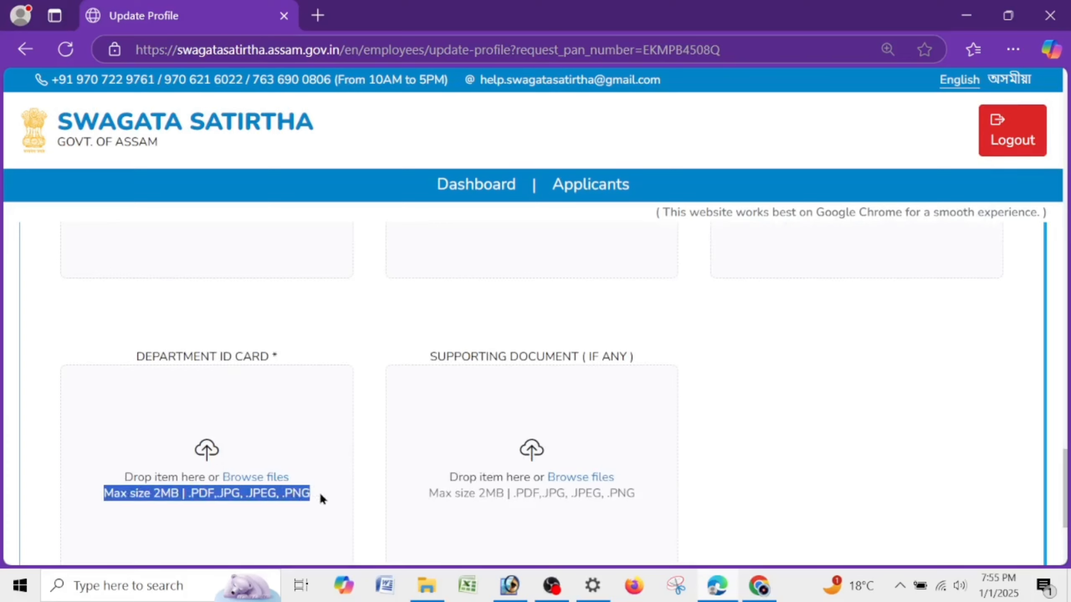
left_click(359, 439)
left_click_drag(429, 358, 655, 365)
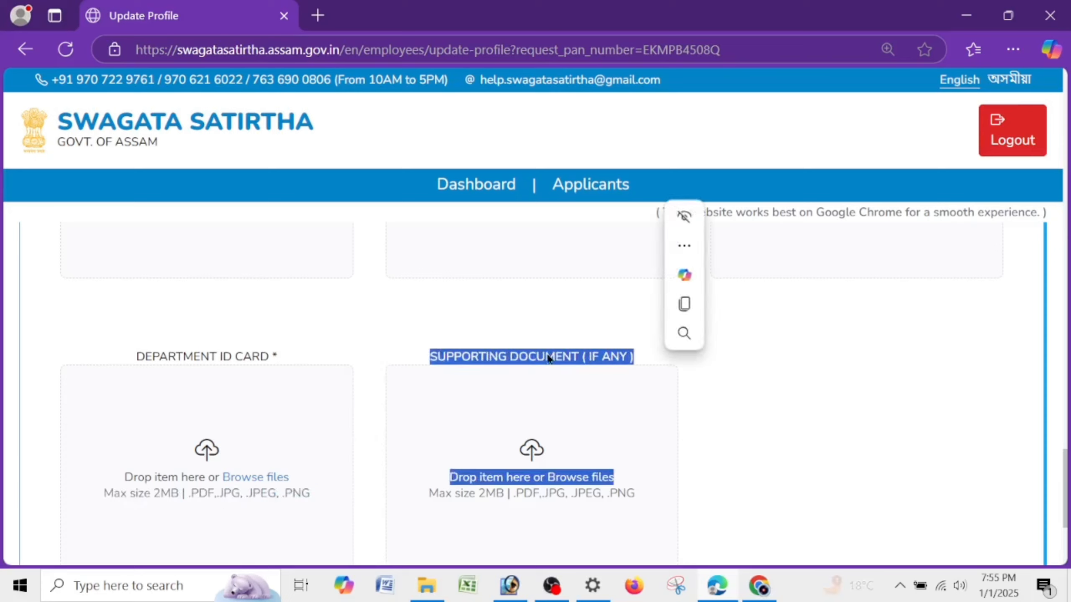
left_click_drag(131, 359, 306, 357)
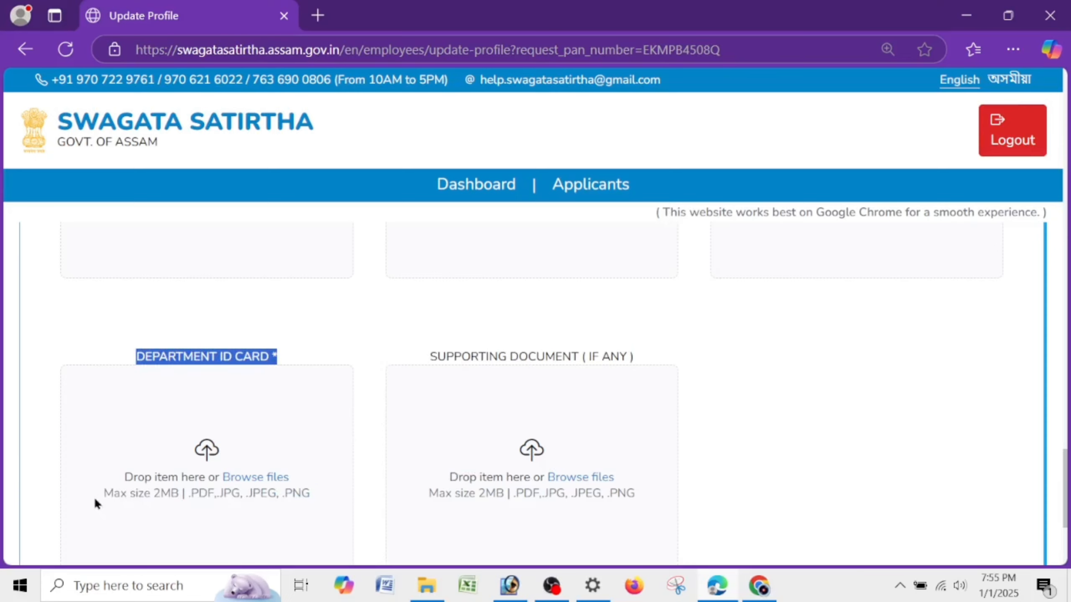
left_click_drag(94, 497, 373, 494)
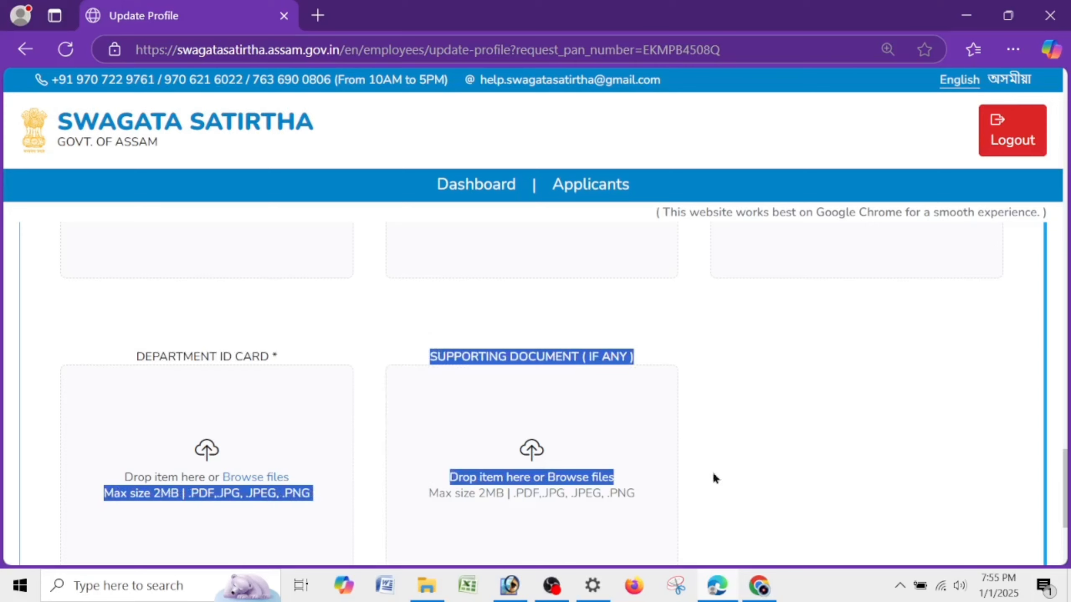
left_click(483, 503)
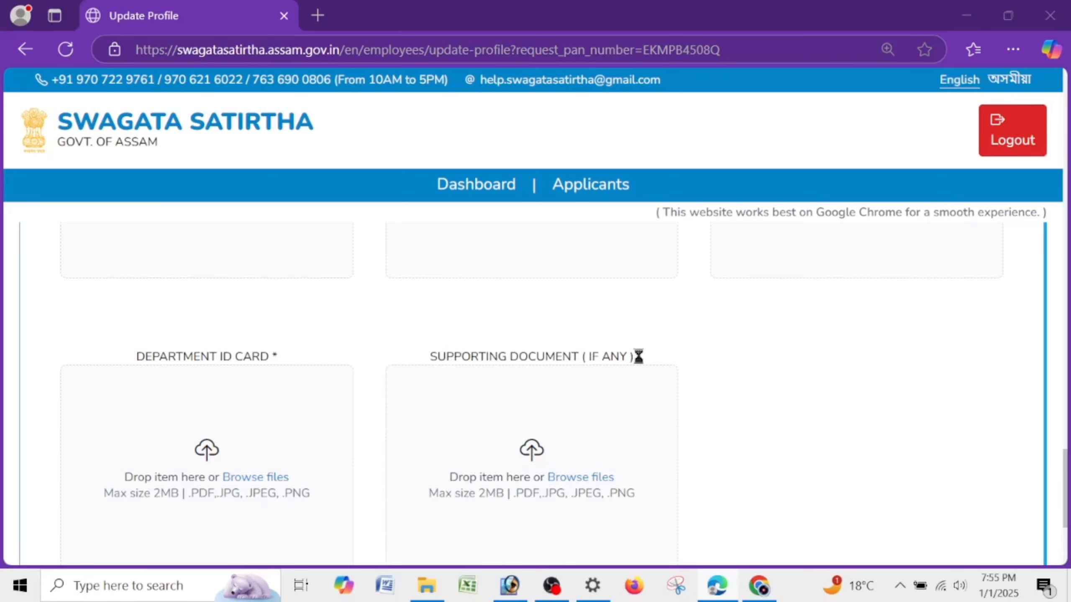
left_click(618, 359)
left_click(806, 490)
left_click_drag(433, 358, 761, 358)
left_click(624, 357)
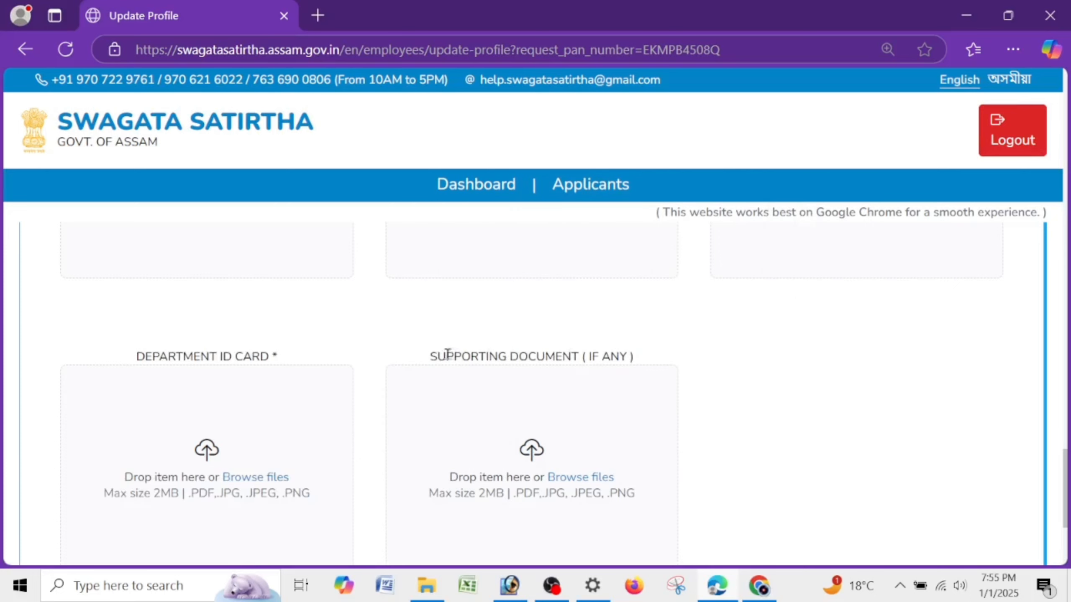
left_click_drag(434, 355, 664, 357)
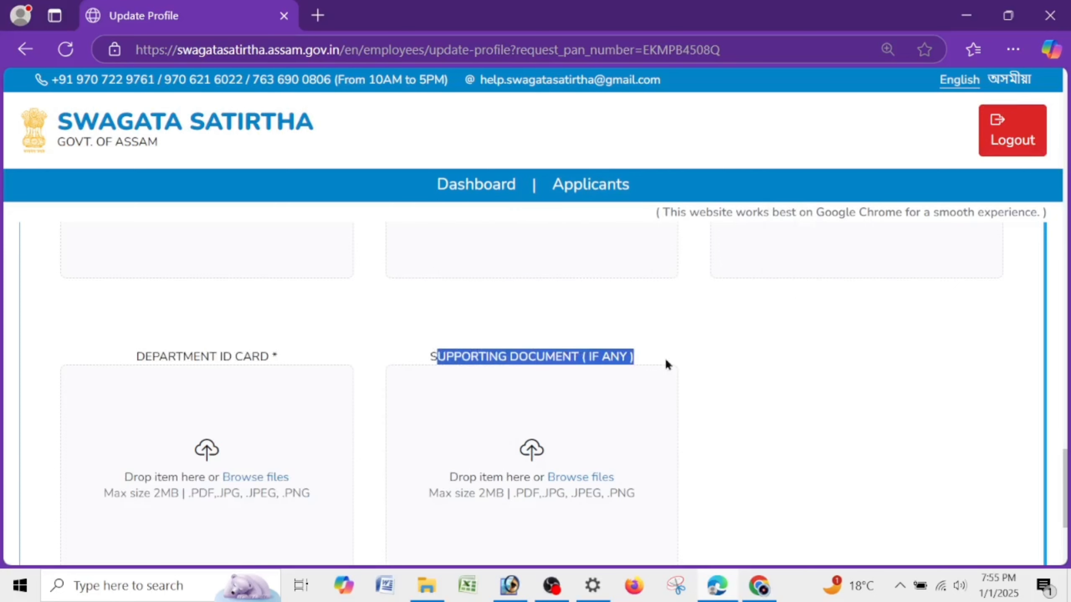
left_click(450, 357)
left_click_drag(415, 357, 662, 357)
- Tick the SOP agreement and the information-correct declaration checkboxes
scroll(782, 386, "down", 4)
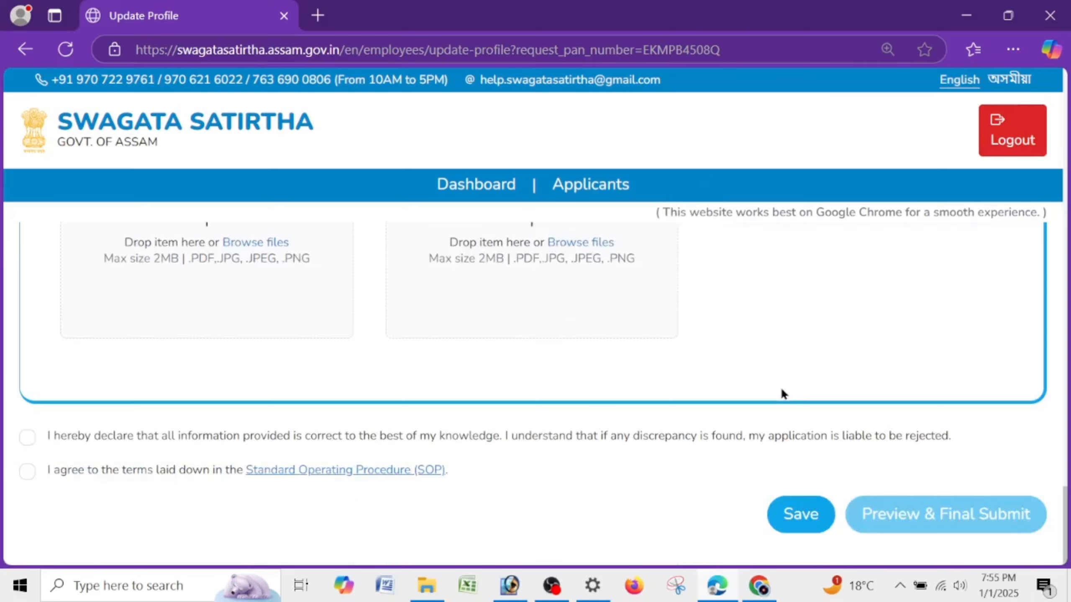
scroll(782, 386, "up", 3)
scroll(782, 390, "down", 5)
left_click(27, 471)
left_click(27, 437)
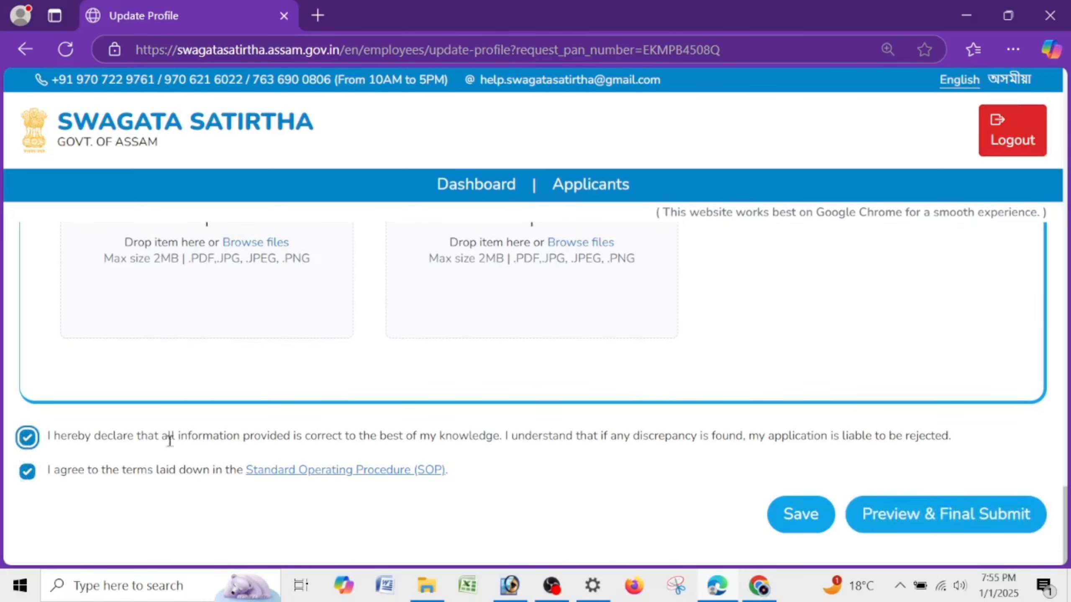
- Open the Standard Operating Procedure (SOP) document in a new tab
left_click(438, 469)
left_click(224, 22)
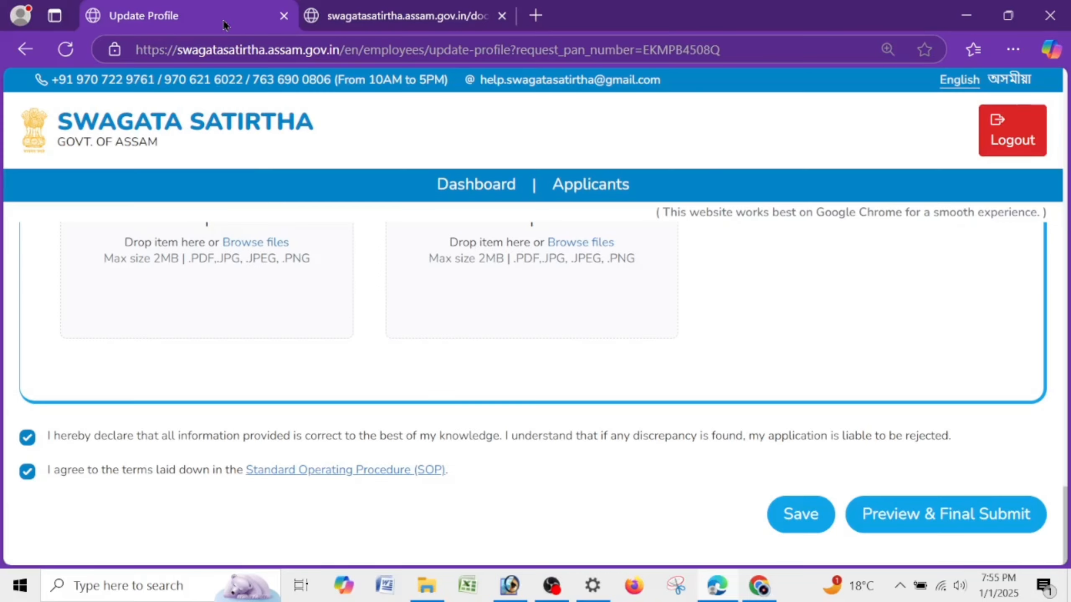
left_click(337, 470)
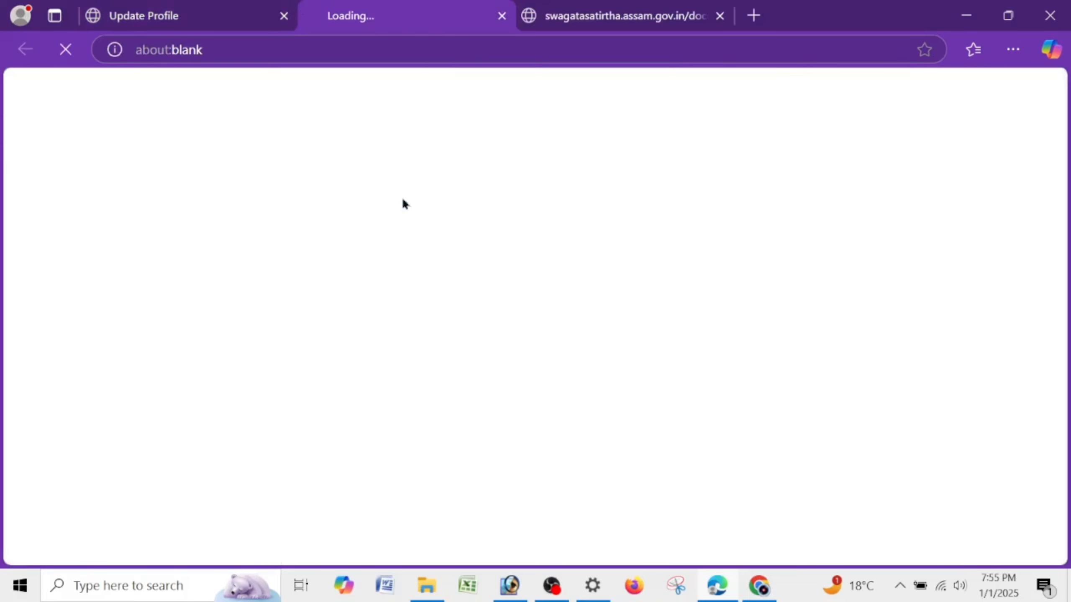
- Read sop_new.pdf zoomed in, scrolling from page 1 into page 4
left_click(550, 6)
key("ctrl+plus")
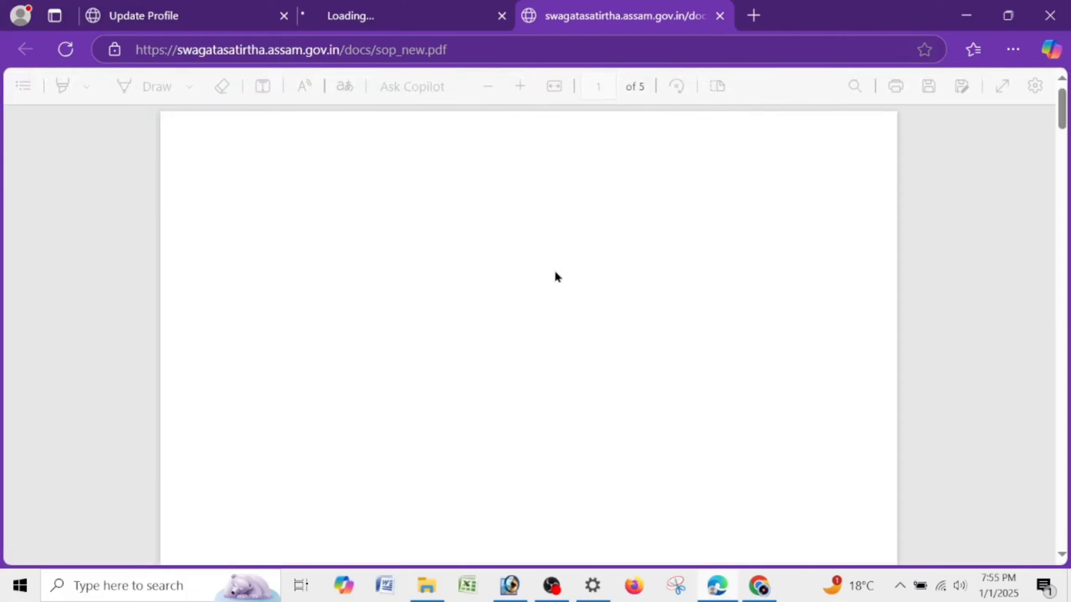
scroll(555, 271, "down", 20)
scroll(558, 268, "up", 6)
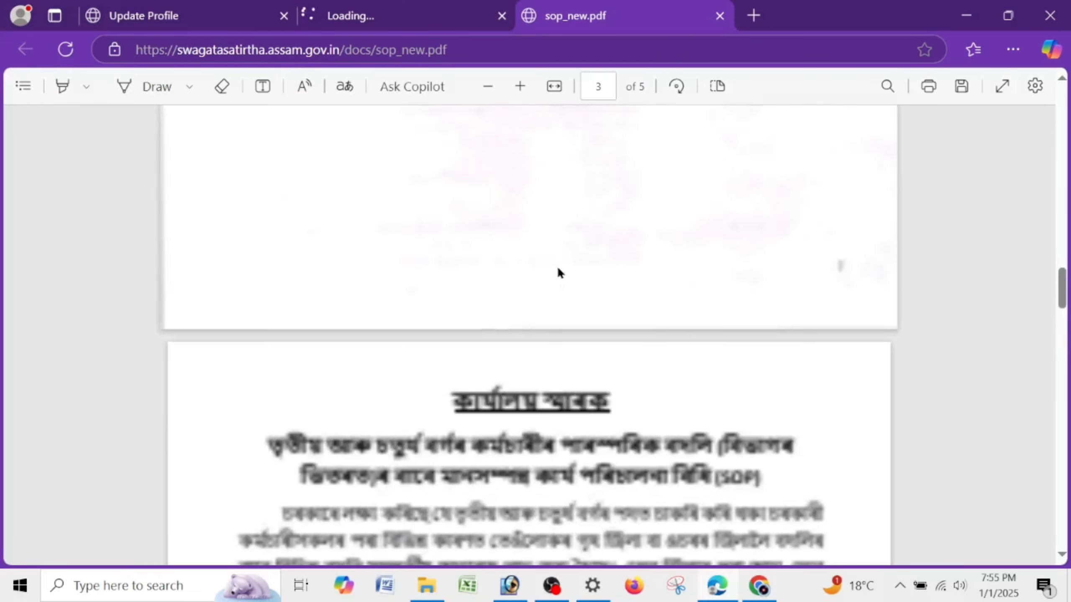
scroll(557, 272, "up", 20)
scroll(561, 259, "down", 5)
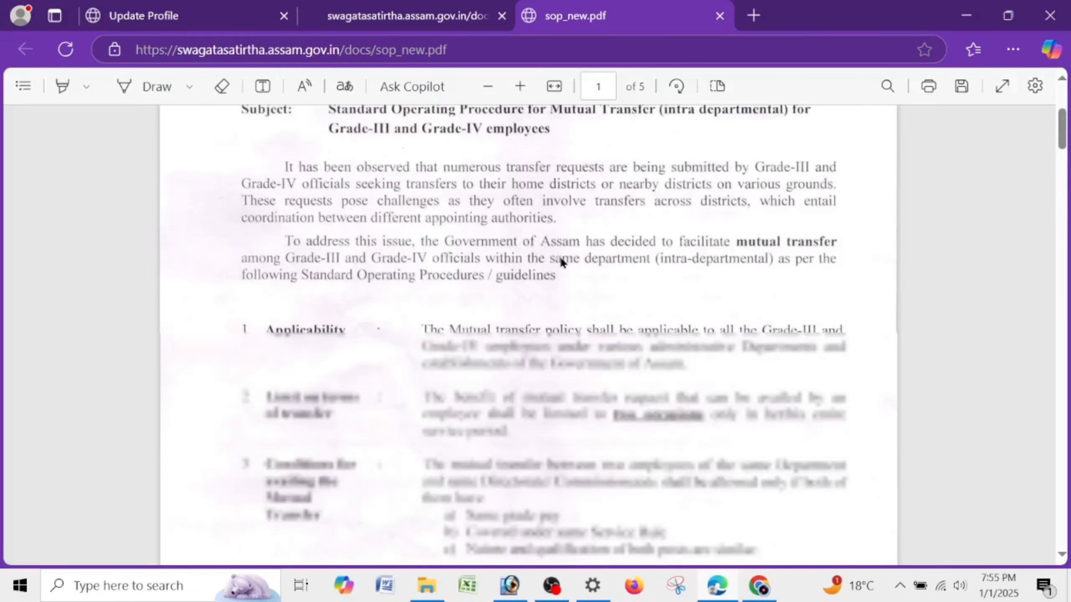
scroll(559, 260, "down", 20)
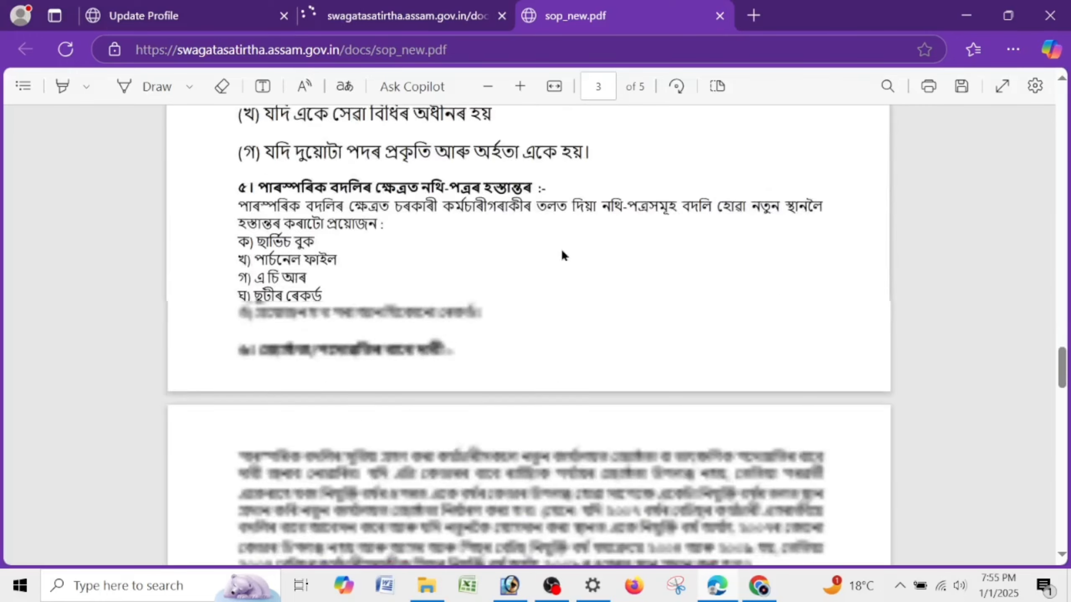
scroll(561, 248, "down", 5)
left_click(217, 8)
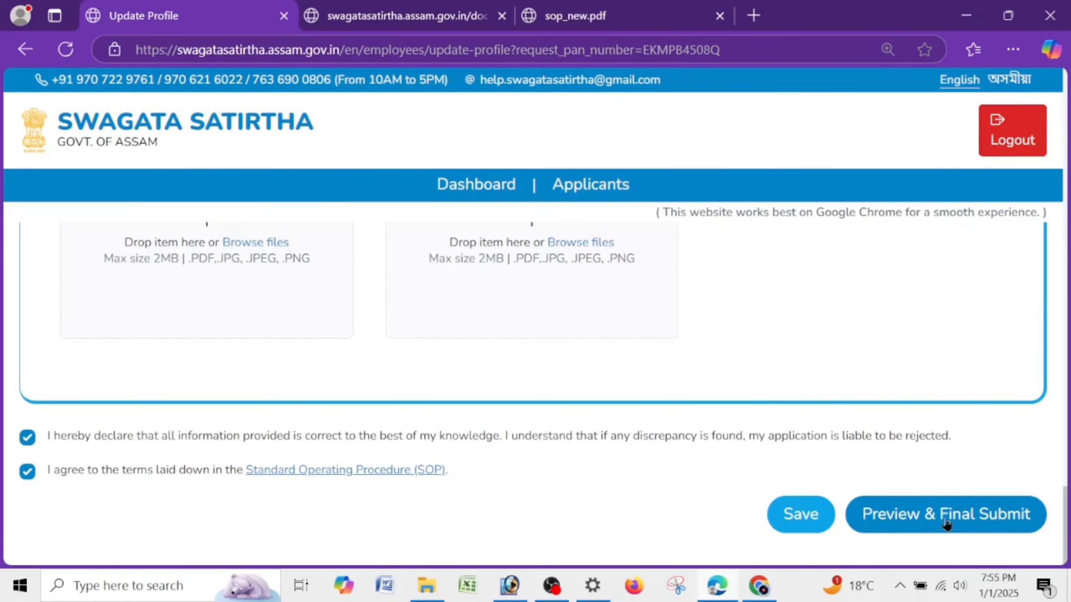
- Attempt Preview & Final Submit, which flags the empty Father Name as required
left_click(985, 523)
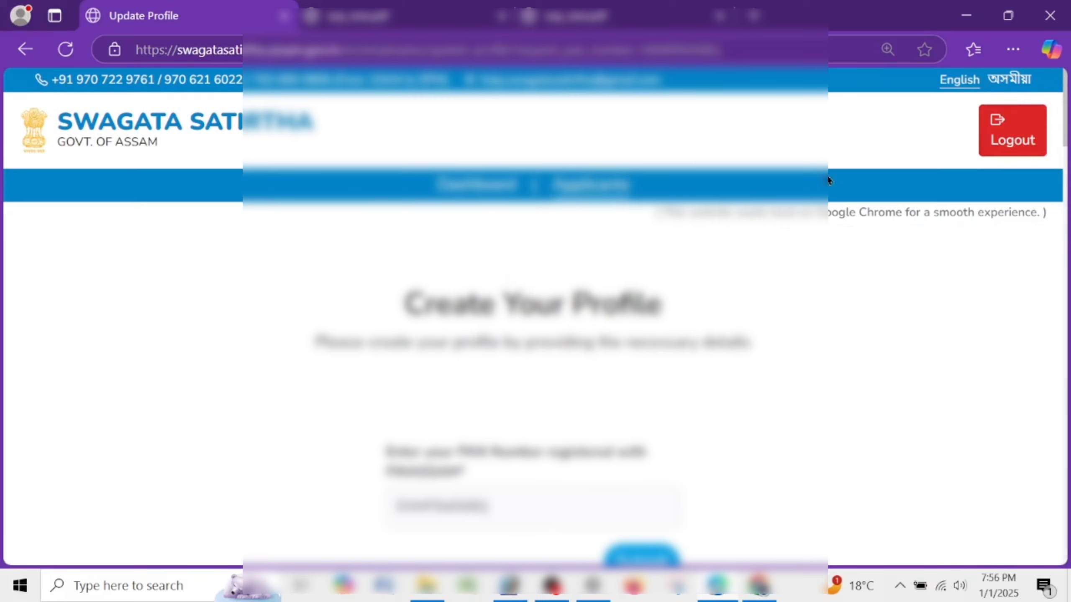
- Log out, go to the home page and highlight the mutual-transfer step descriptions
left_click(993, 134)
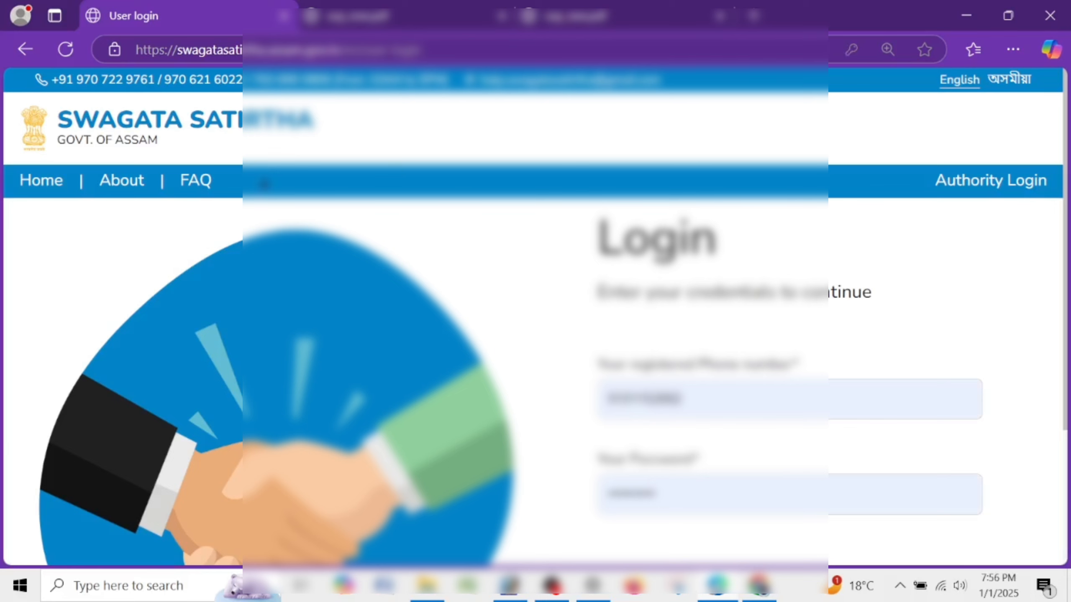
left_click(59, 189)
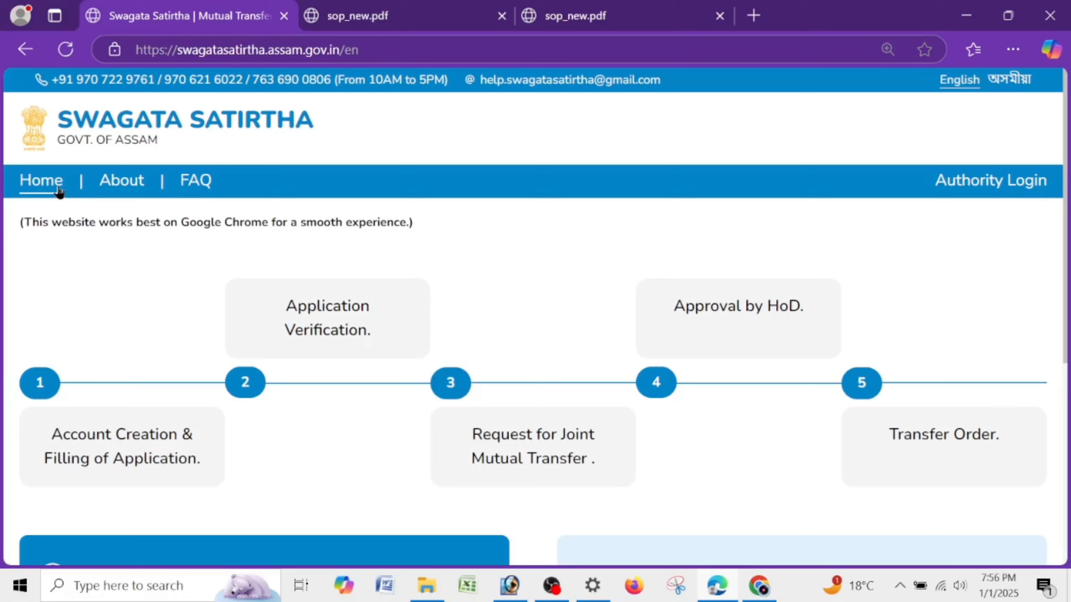
left_click_drag(275, 308, 385, 332)
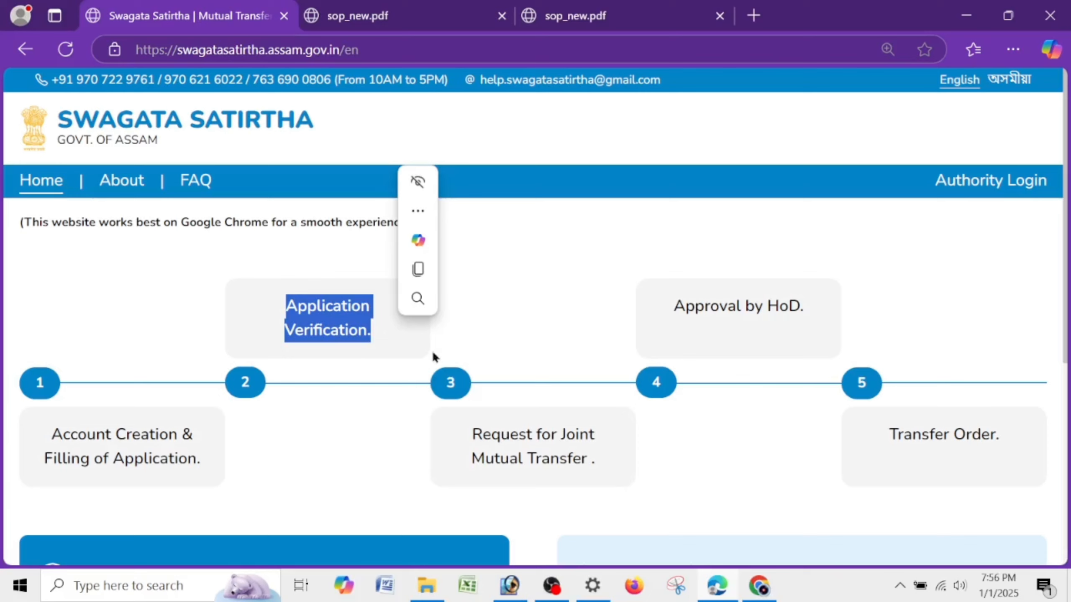
left_click_drag(466, 451, 596, 476)
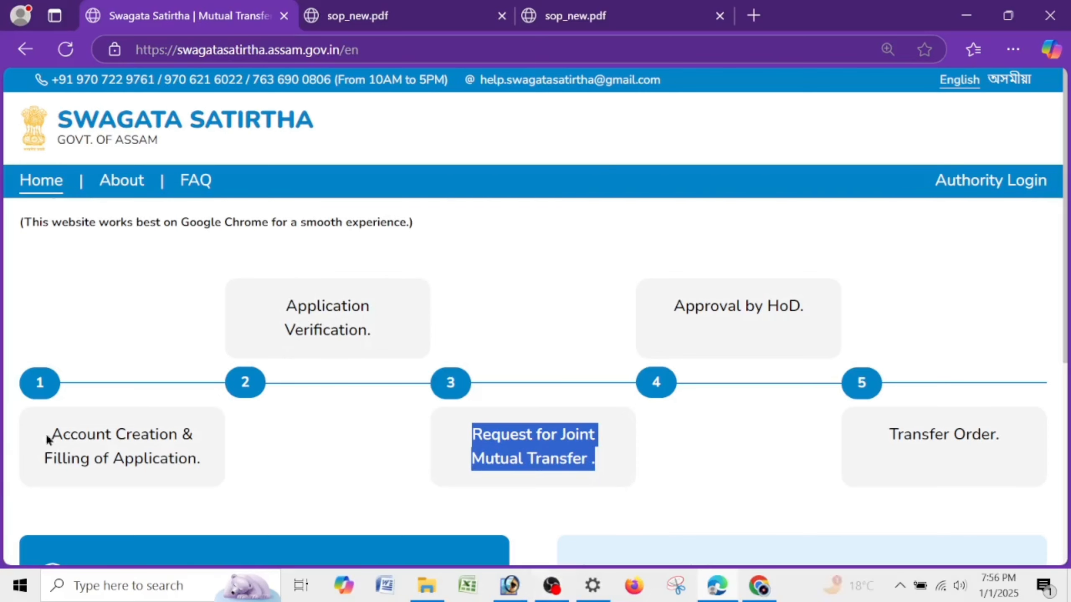
left_click_drag(47, 437, 256, 501)
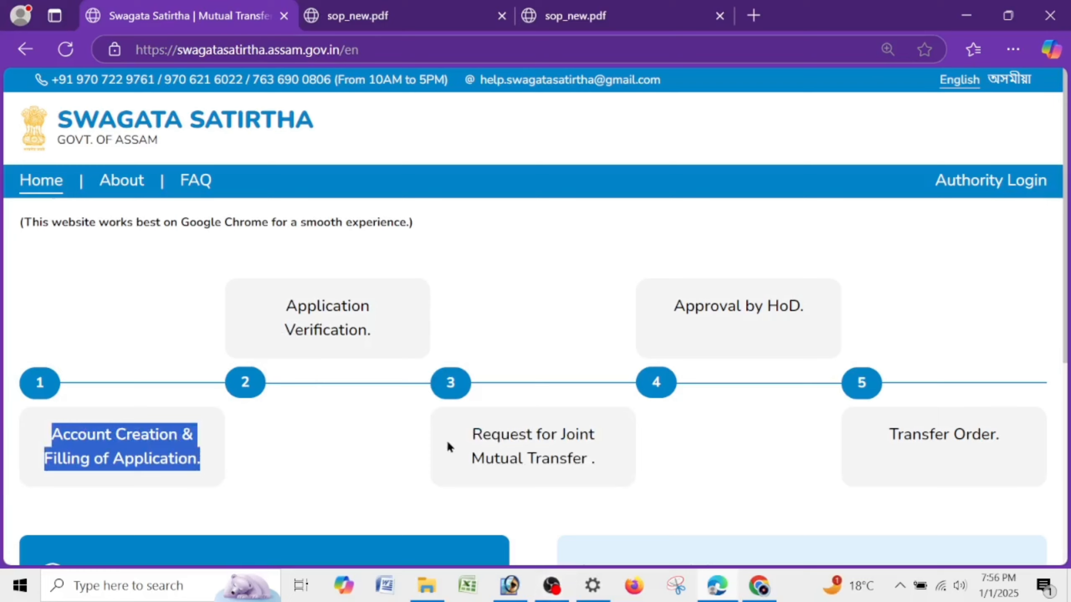